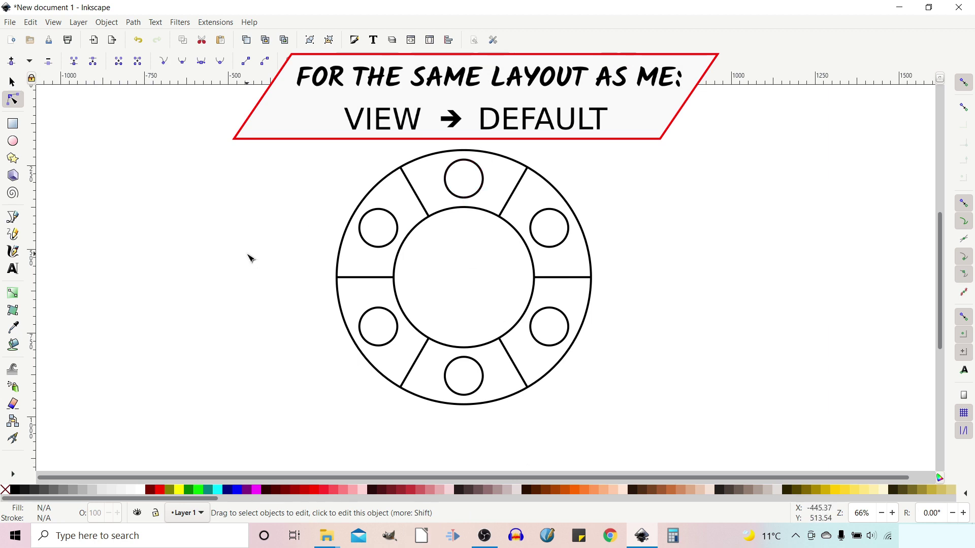
- Draw a circle with a radius of about 378 px in an empty area of the canvas
left_click_drag(319, 281, 859, 330)
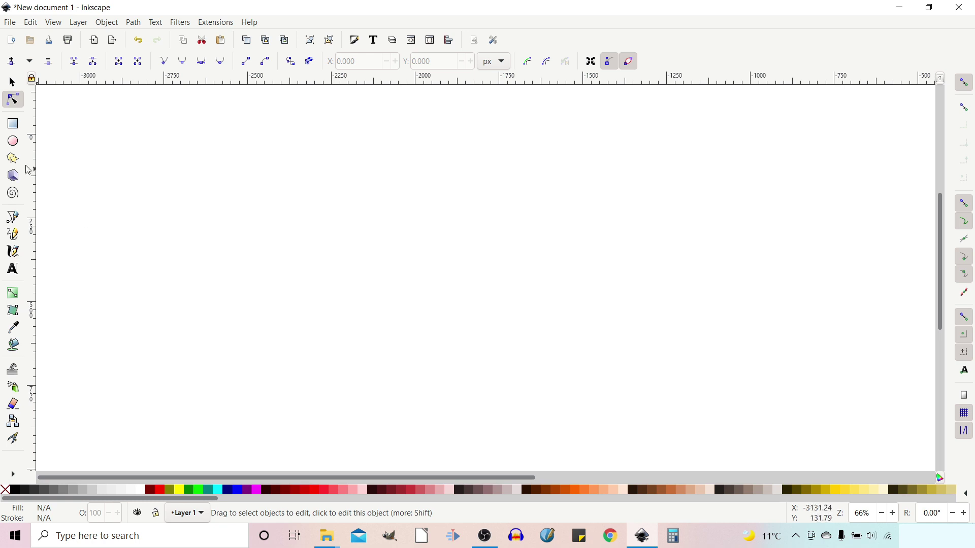
left_click(14, 143)
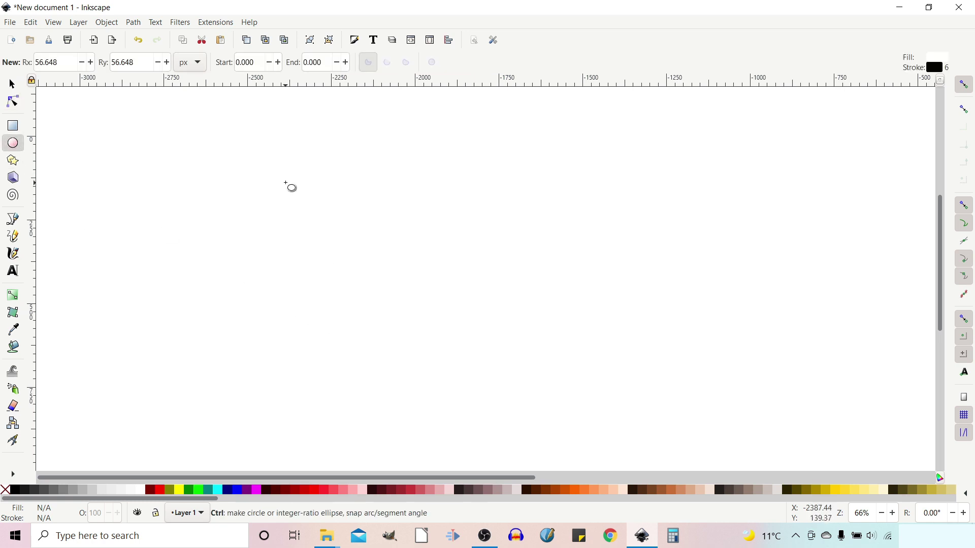
left_click_drag(285, 181, 574, 438)
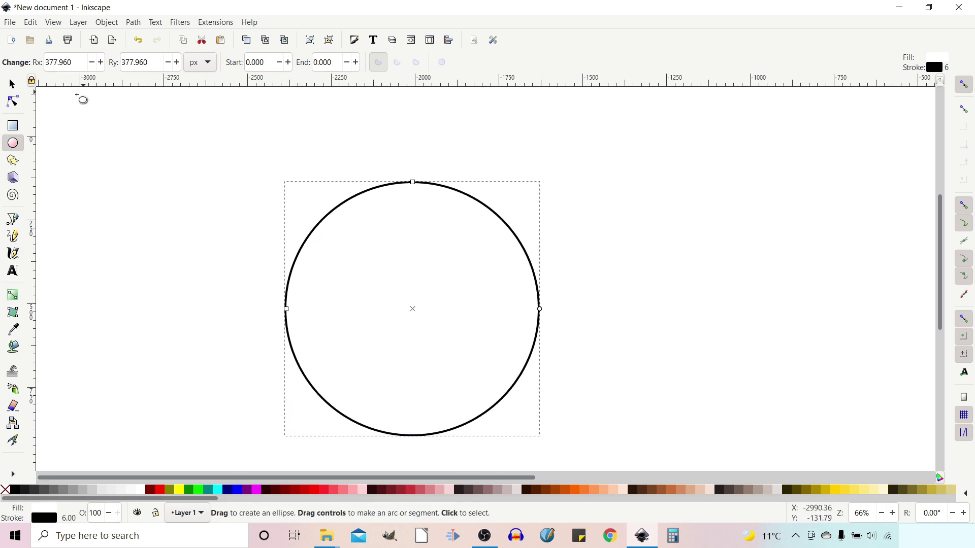
- Duplicate the circle and scale the copy uniformly about its centre to about 438 px wide
left_click(12, 85)
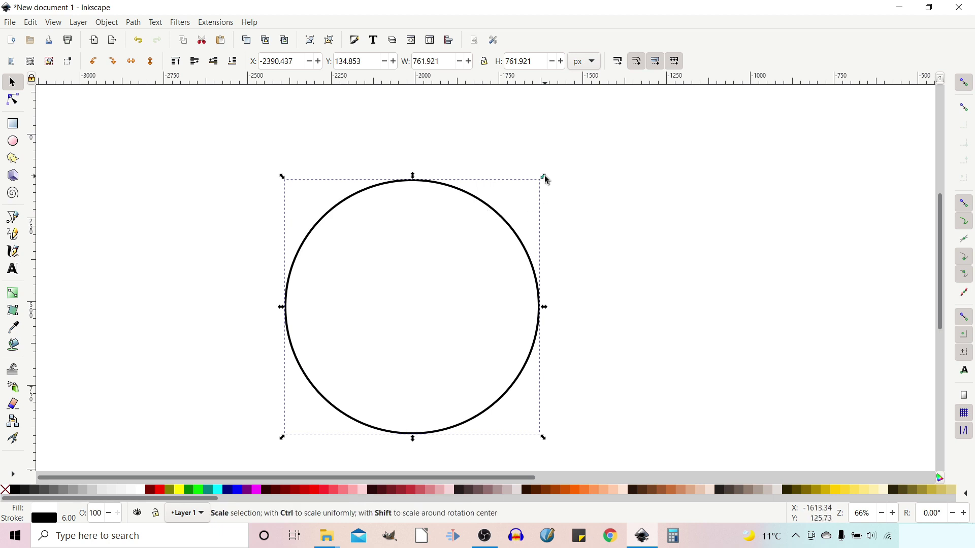
key("ctrl")
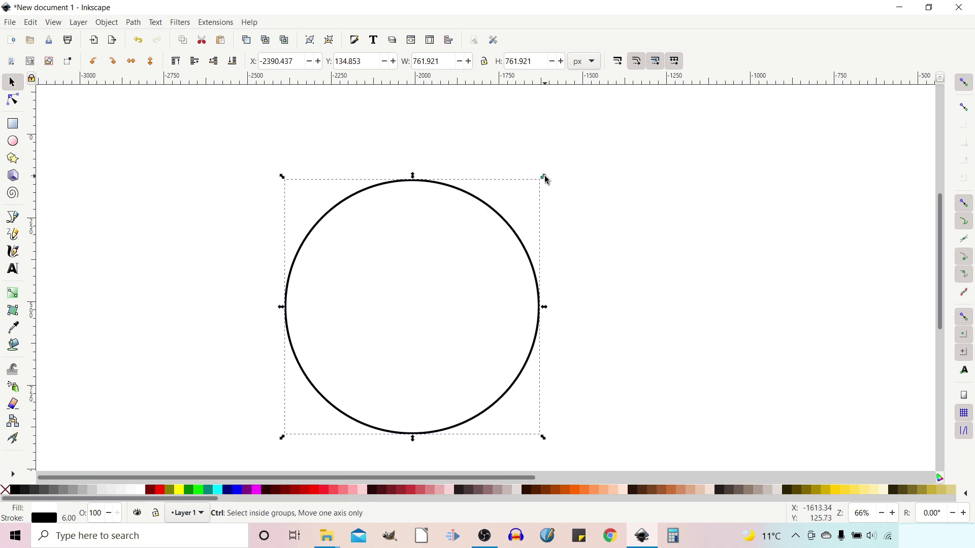
key("shift")
left_click_drag(544, 178, 501, 229)
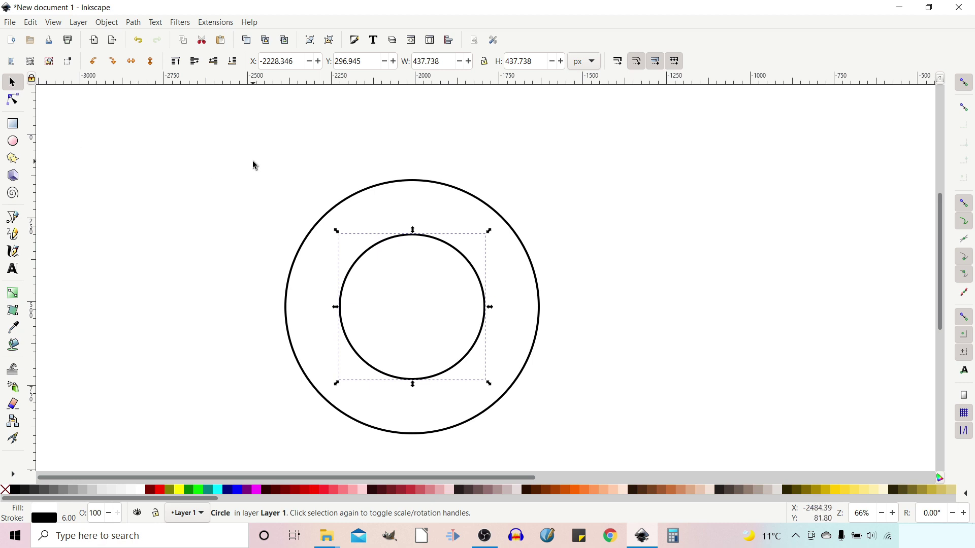
- Convert both concentric circles to paths and show their nodes
left_click_drag(253, 162, 616, 459)
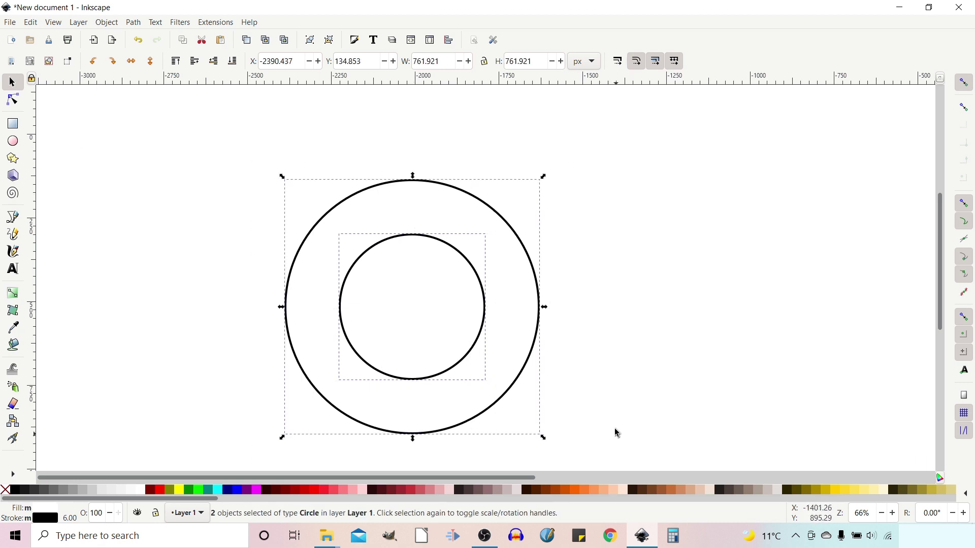
left_click(134, 23)
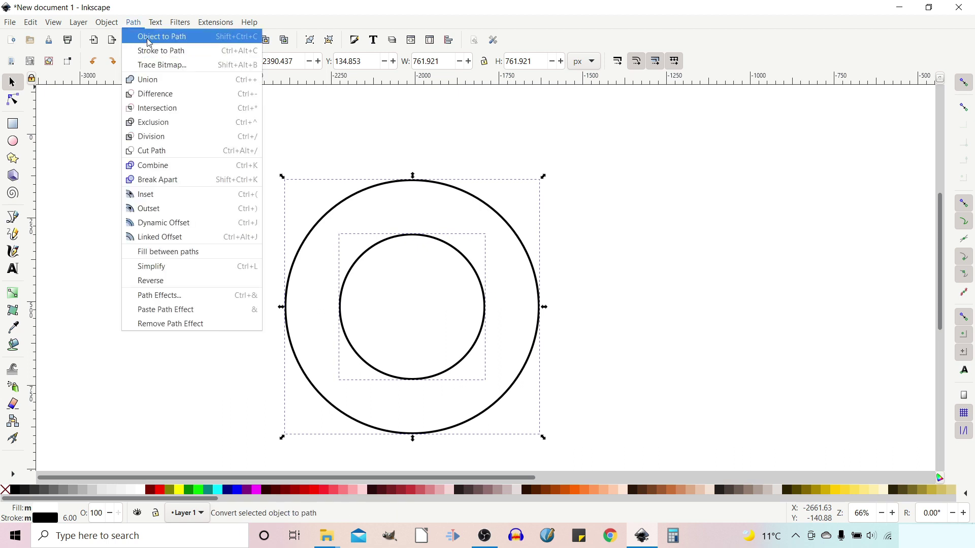
left_click(149, 42)
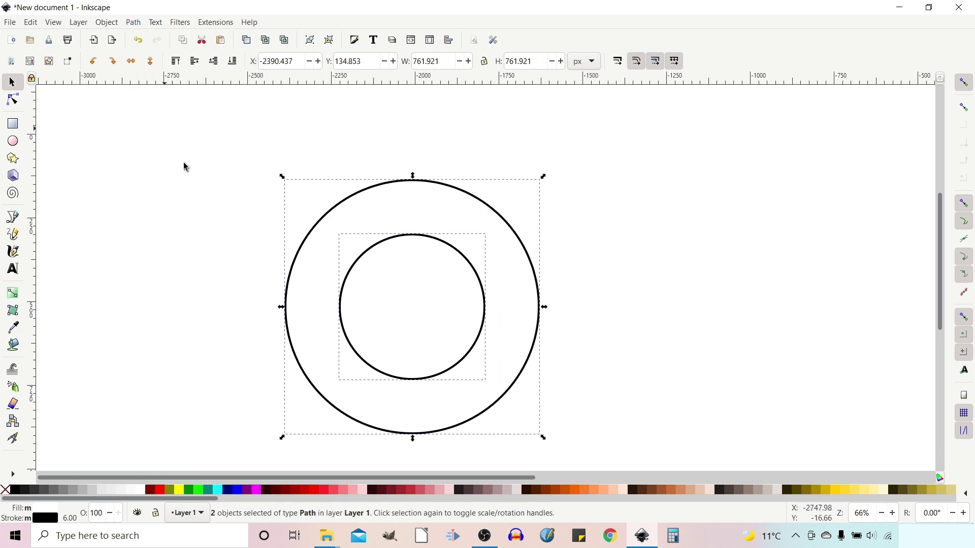
left_click(13, 99)
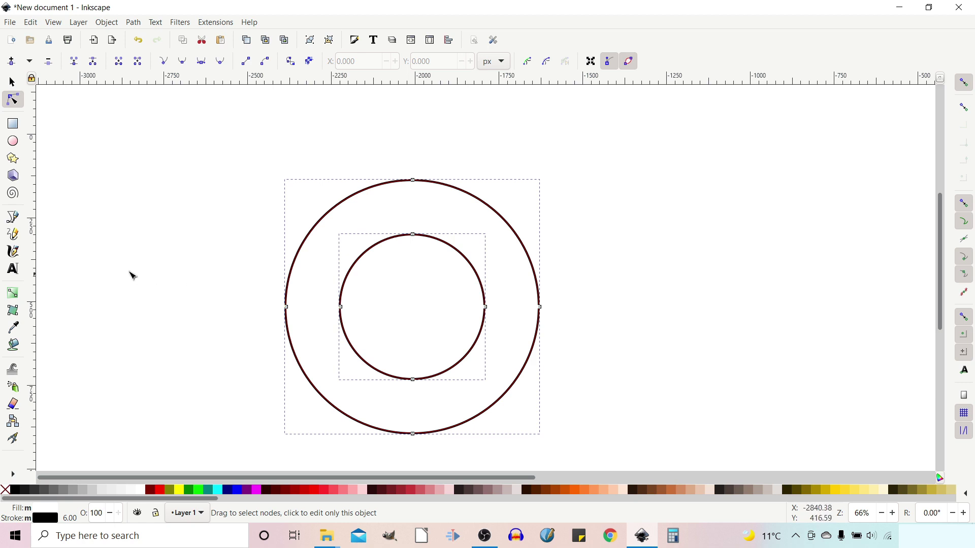
- Draw a straight line from the outer circle's top node to the inner circle's top node with a 6 px stroke
left_click(14, 220)
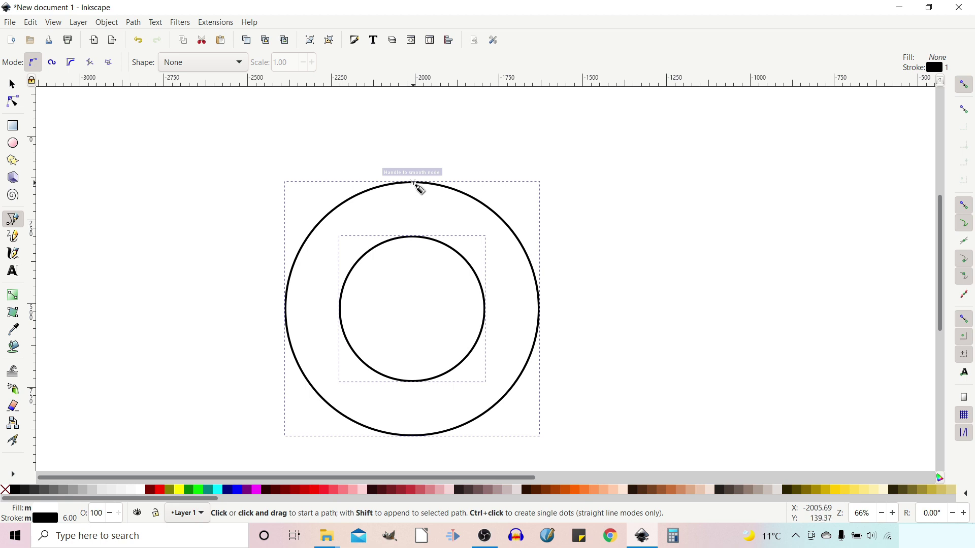
left_click(413, 183)
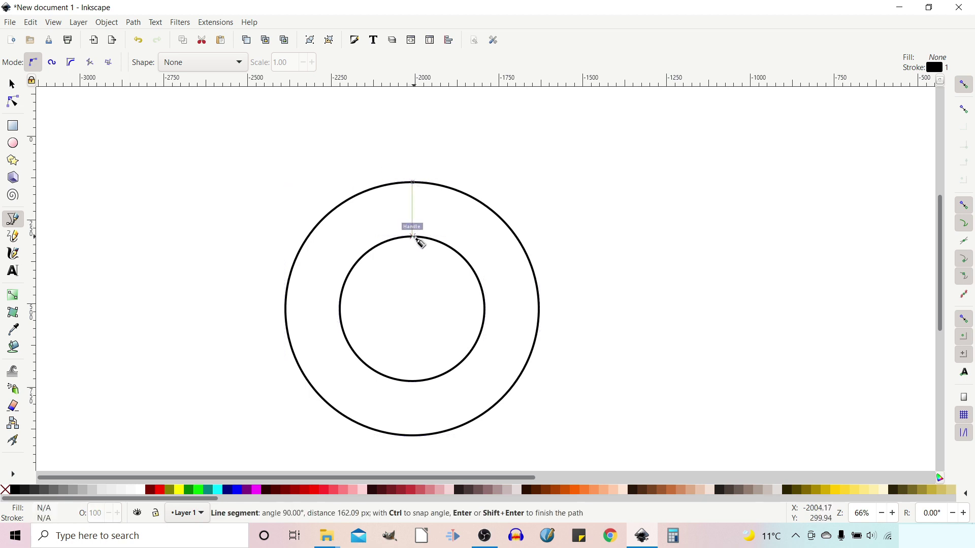
double_click(414, 237)
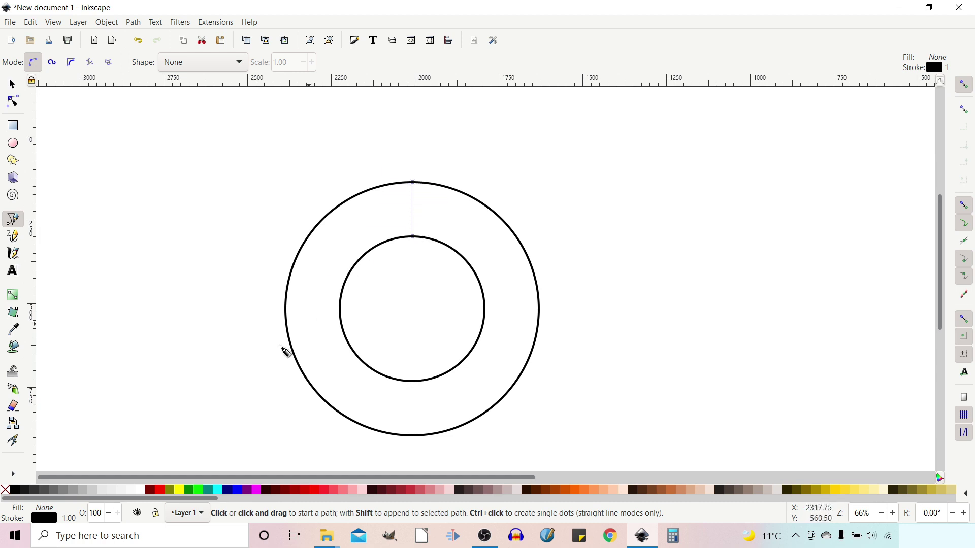
right_click(71, 519)
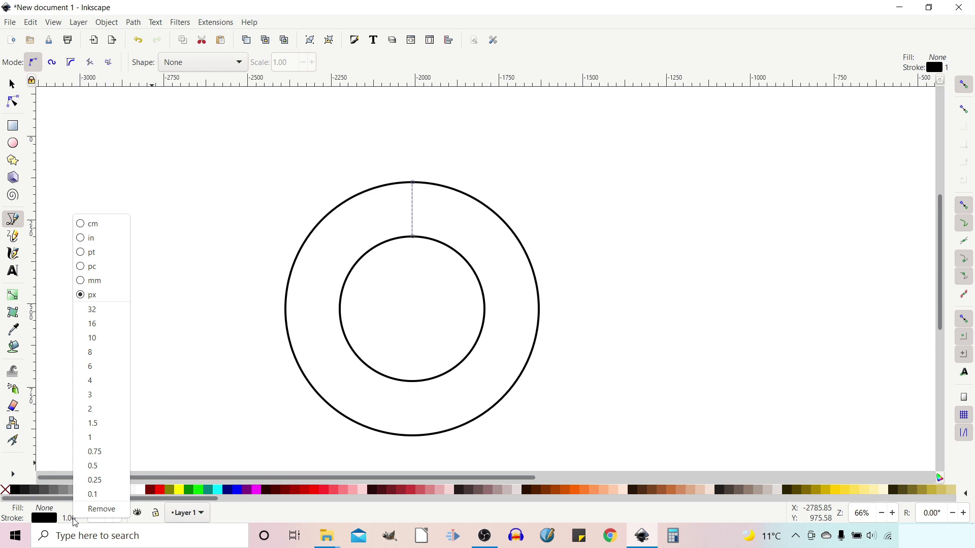
left_click(93, 367)
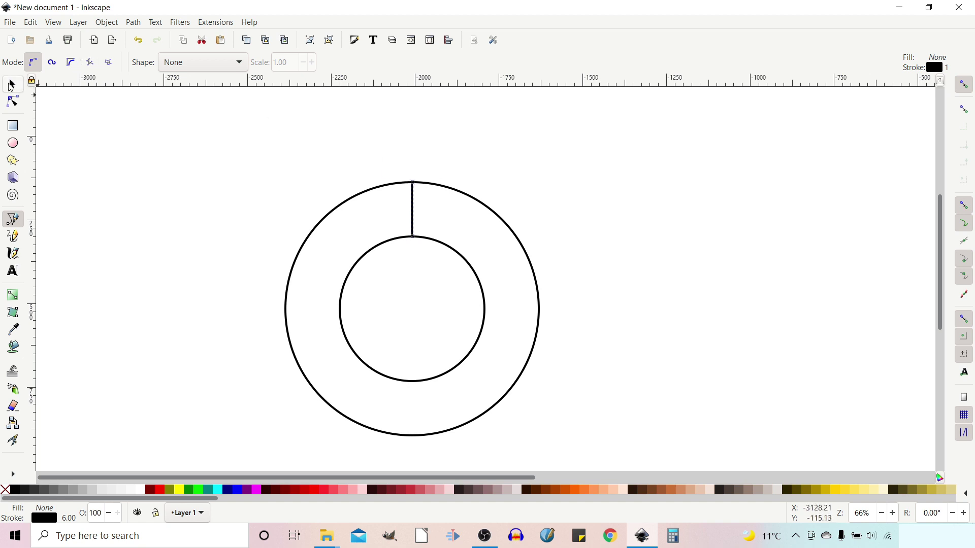
- Apply the Rotate copies path effect to the line, using the Normal method
left_click(11, 84)
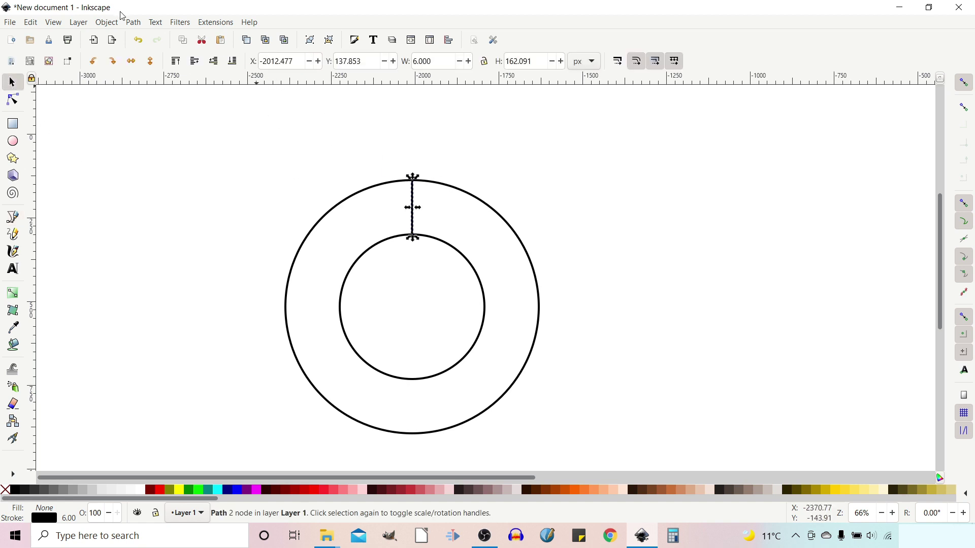
left_click(134, 23)
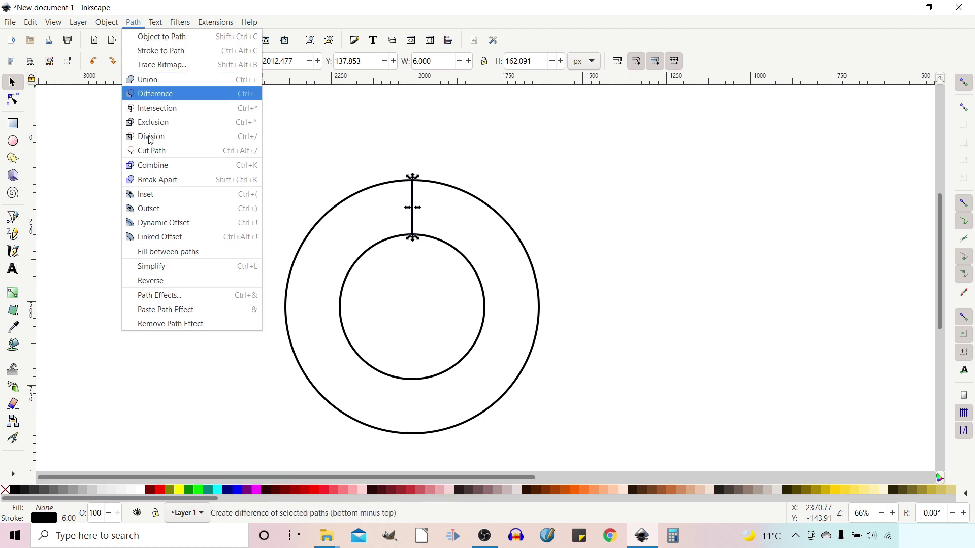
left_click(157, 297)
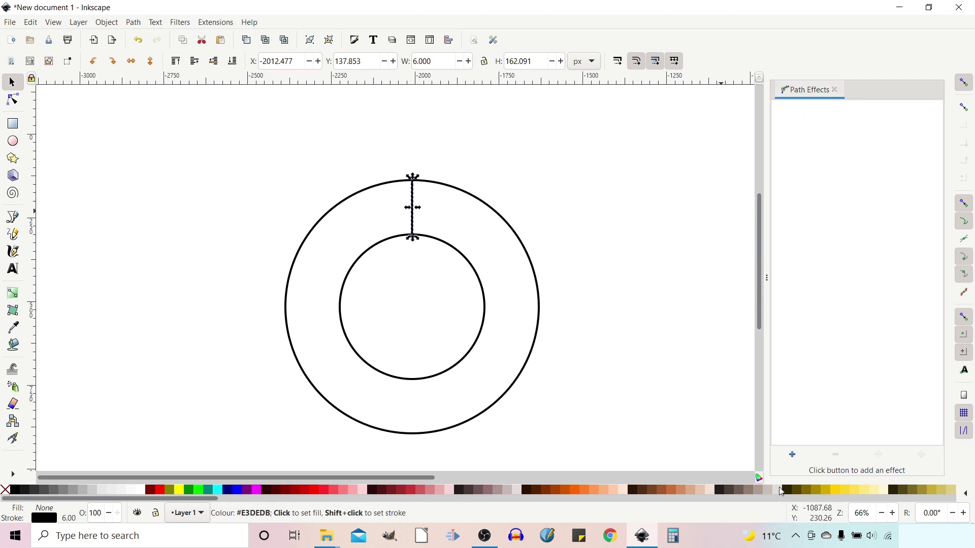
left_click(793, 455)
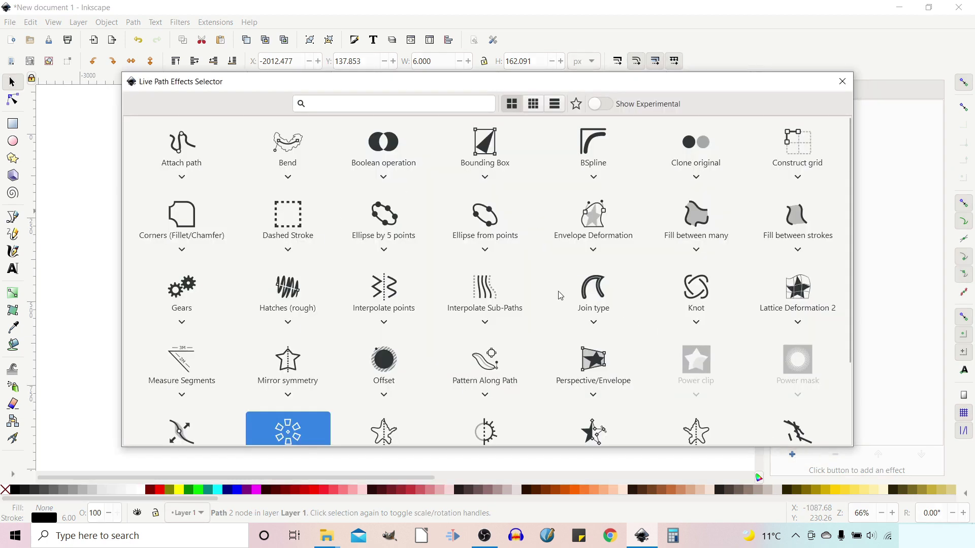
scroll(433, 333, "down", 3)
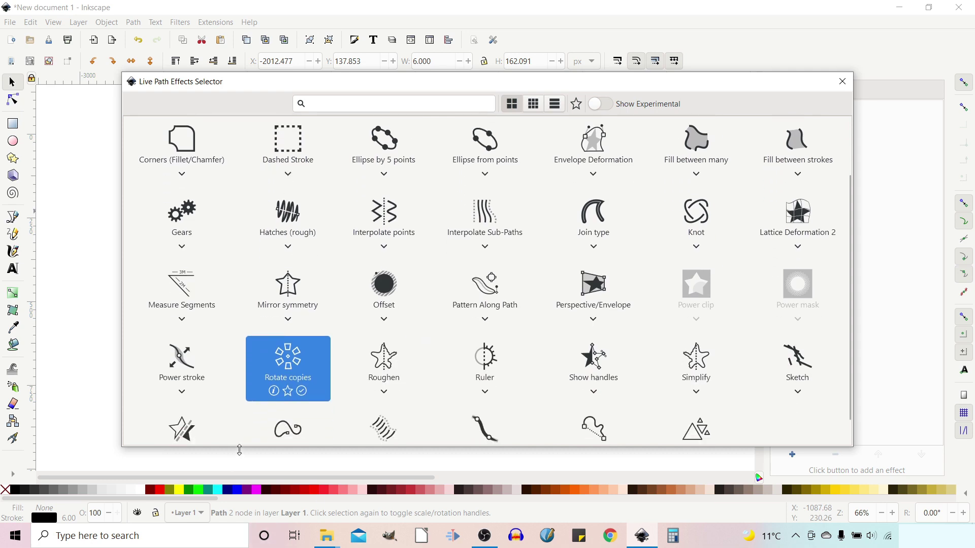
double_click(290, 362)
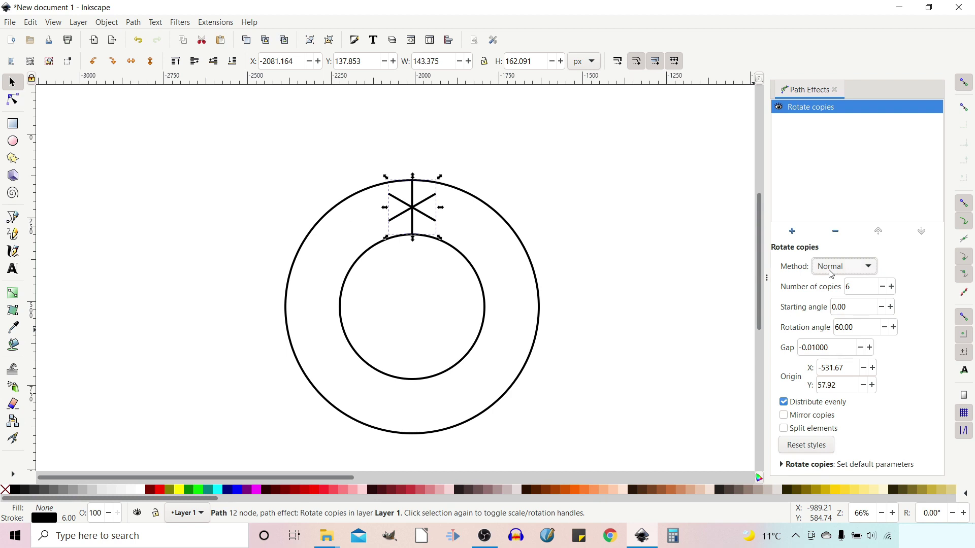
left_click(870, 270)
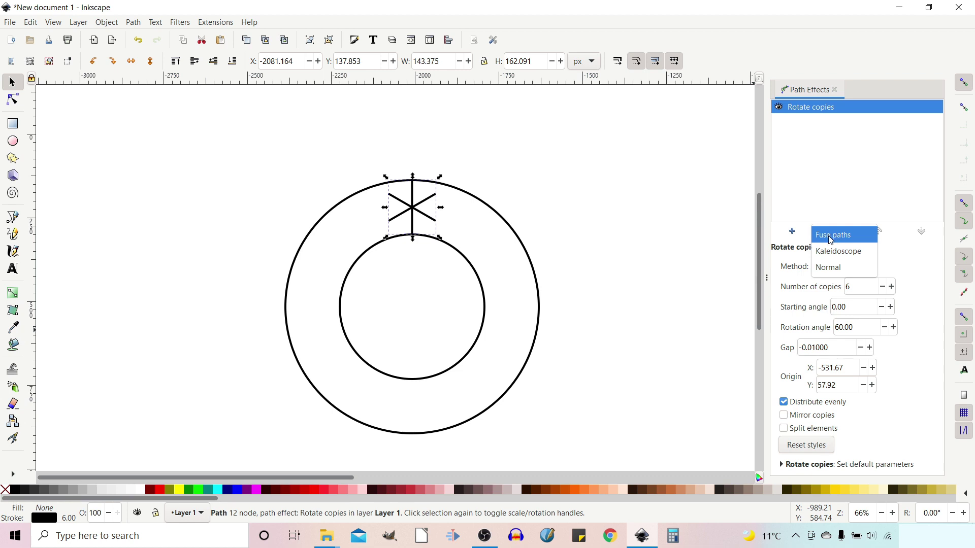
left_click(840, 268)
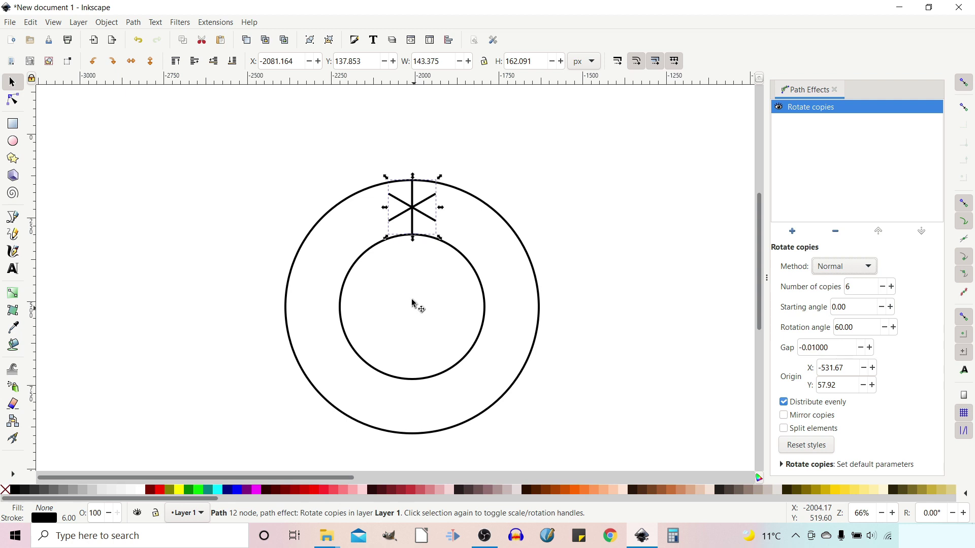
- Move the rotation origin of the line copies to the centre of the circles
left_click(13, 100)
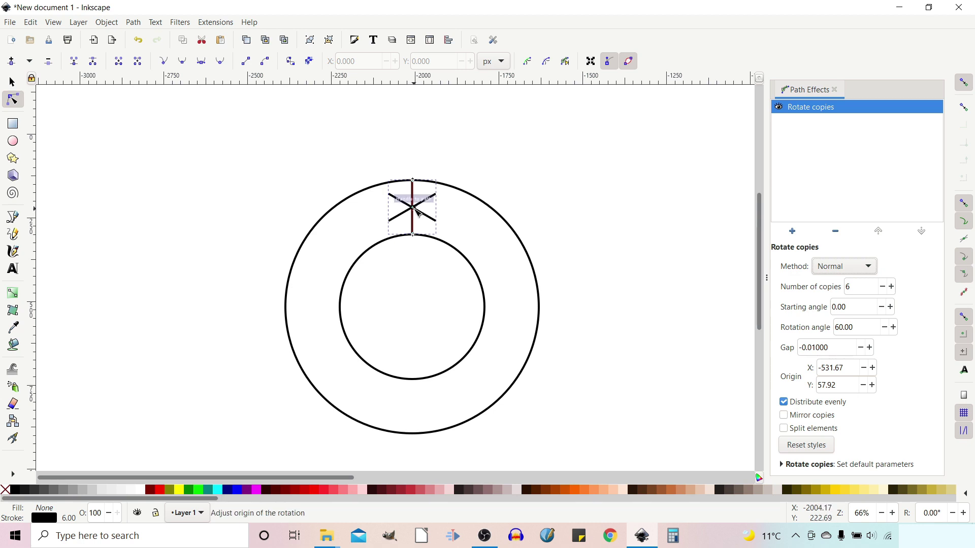
left_click_drag(415, 209, 415, 307)
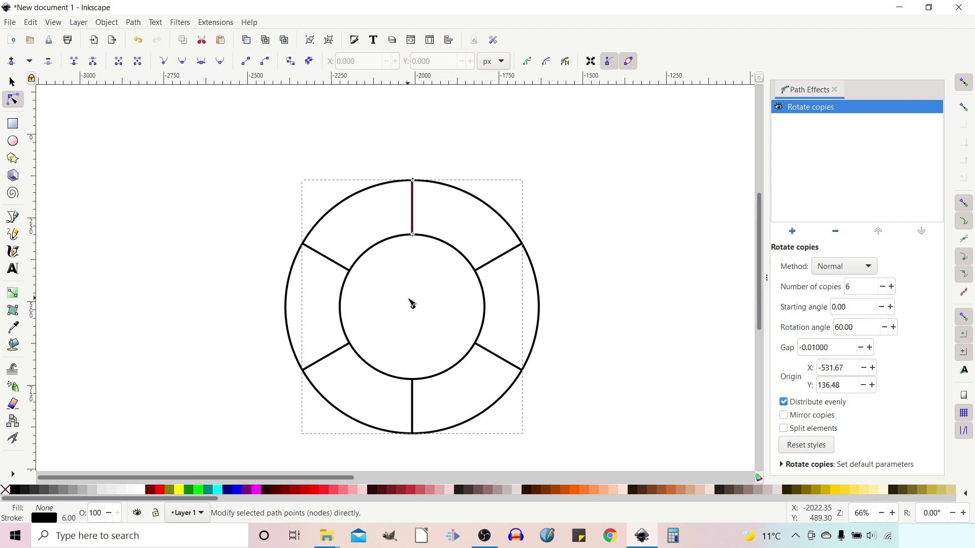
- Lengthen the starting-angle handle on the canvas and swing the line copies to a starting angle of about -4.3°
scroll(411, 305, "up", 2)
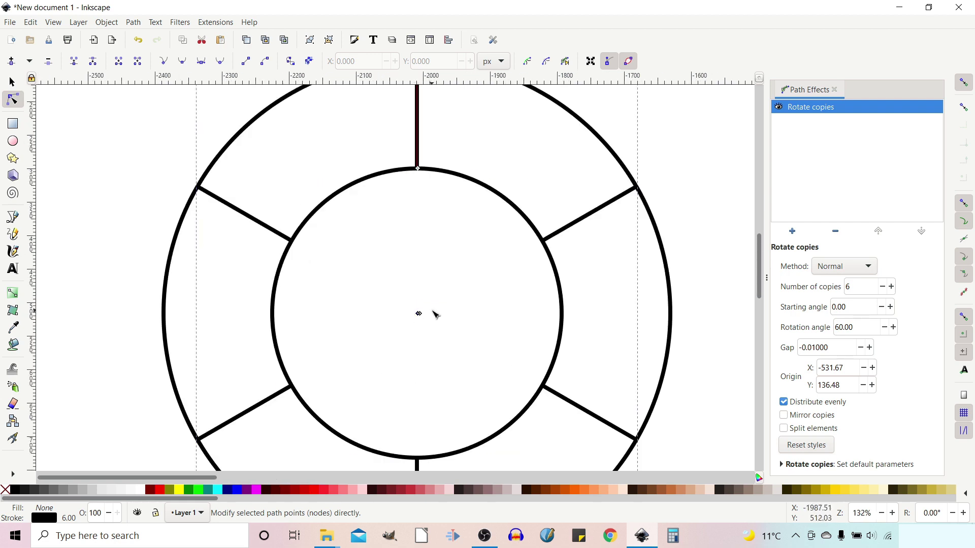
scroll(428, 320, "up", 3)
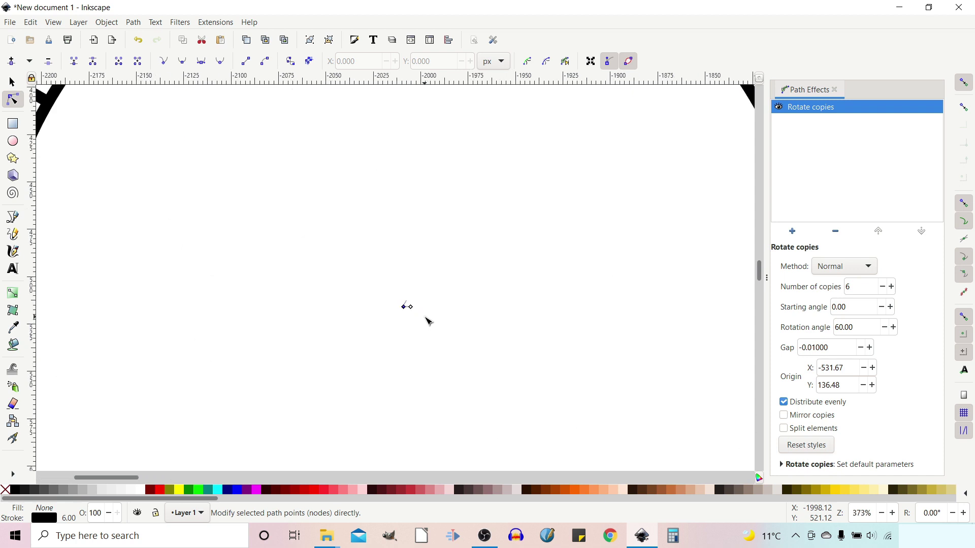
scroll(428, 320, "up", 2)
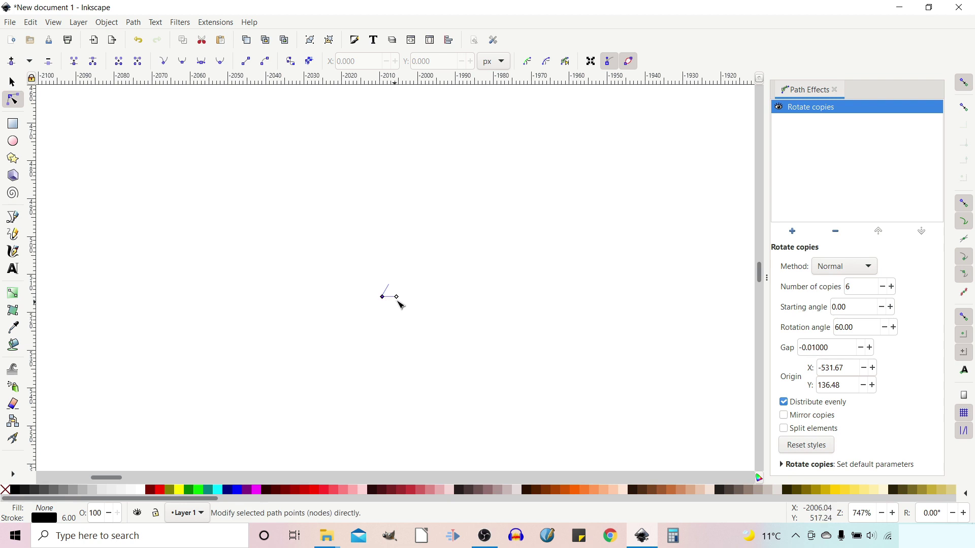
left_click_drag(397, 297, 512, 304)
left_click_drag(609, 308, 659, 273)
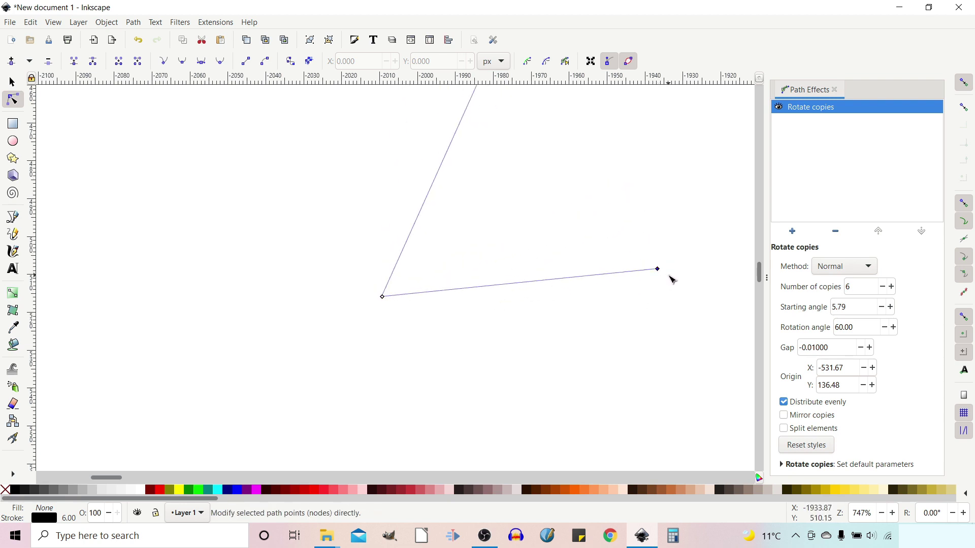
scroll(670, 277, "down", 4)
scroll(672, 279, "down", 2)
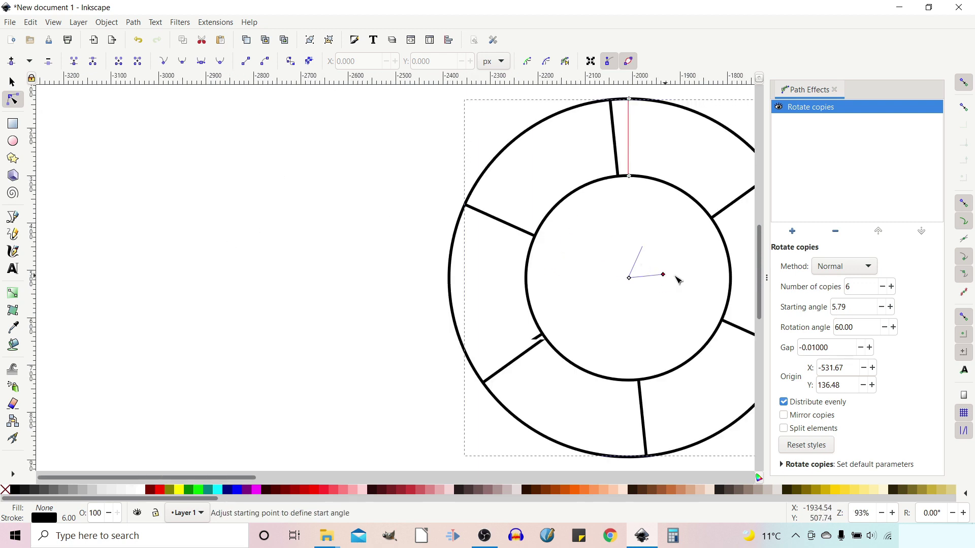
left_click_drag(675, 277, 711, 285)
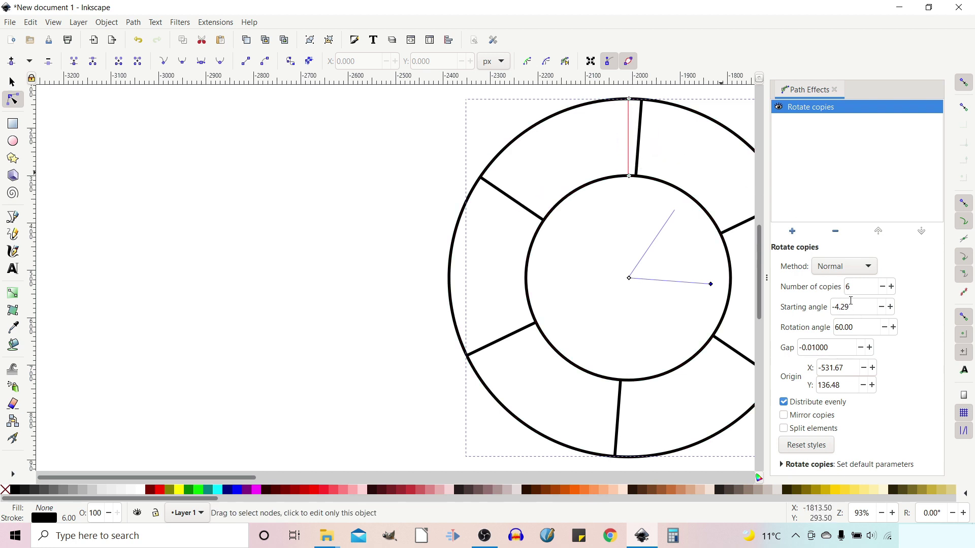
- Set the starting angle of the rotated copies to 0
left_click_drag(851, 310, 832, 307)
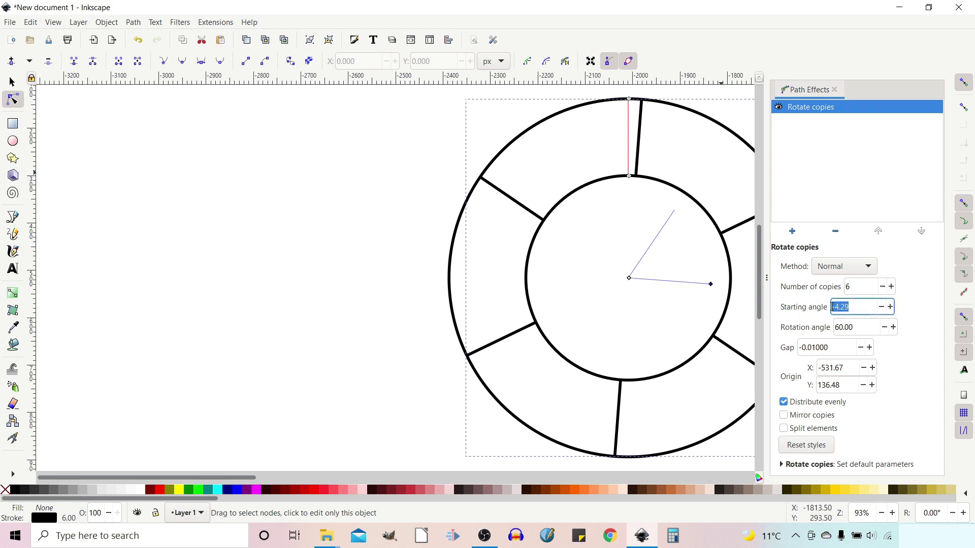
type("0")
key("Return")
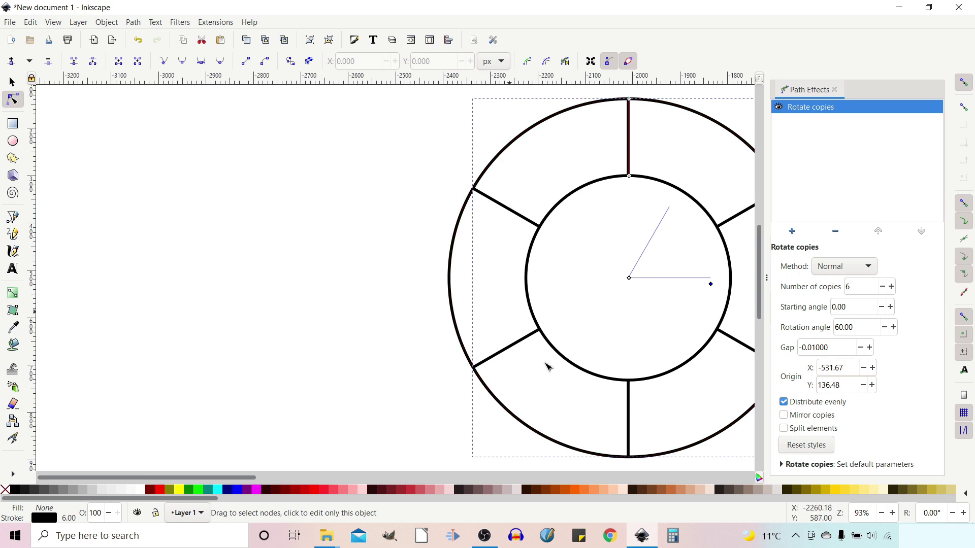
- Turn off even distribution of the copies and set their rotation angle to 30°
left_click(784, 403)
triple_click(857, 328)
type("30")
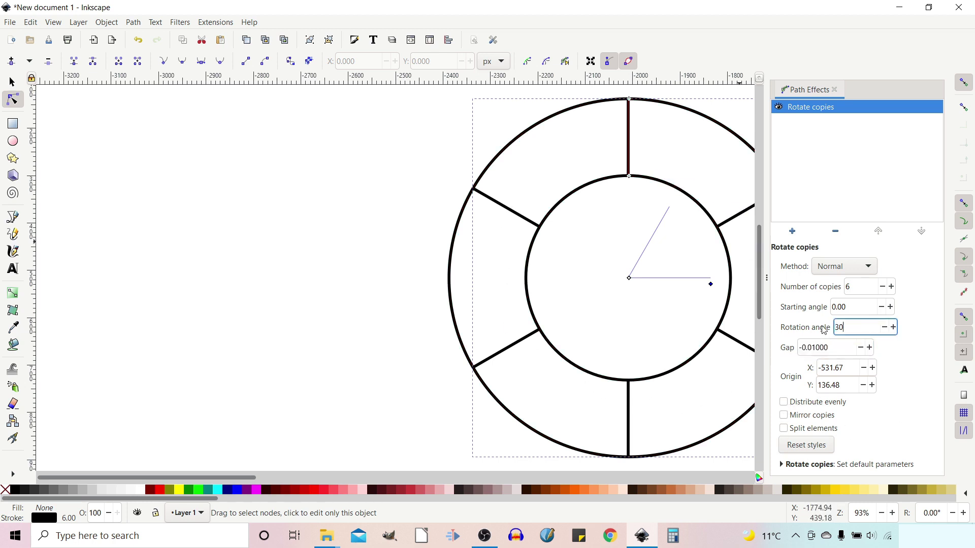
key("Return")
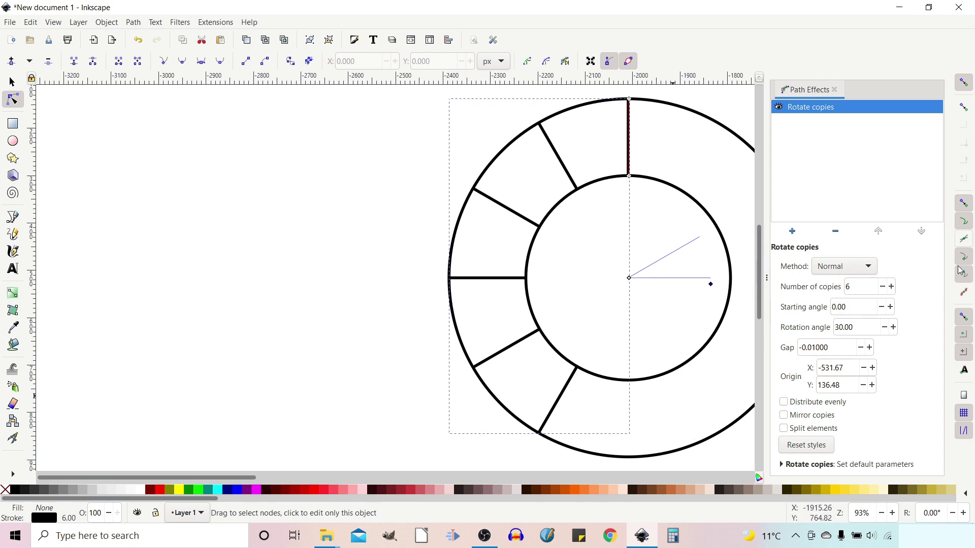
- Distribute six line copies evenly and slant them by moving the line's inner node counter-clockwise along the inner circle
left_click(892, 287)
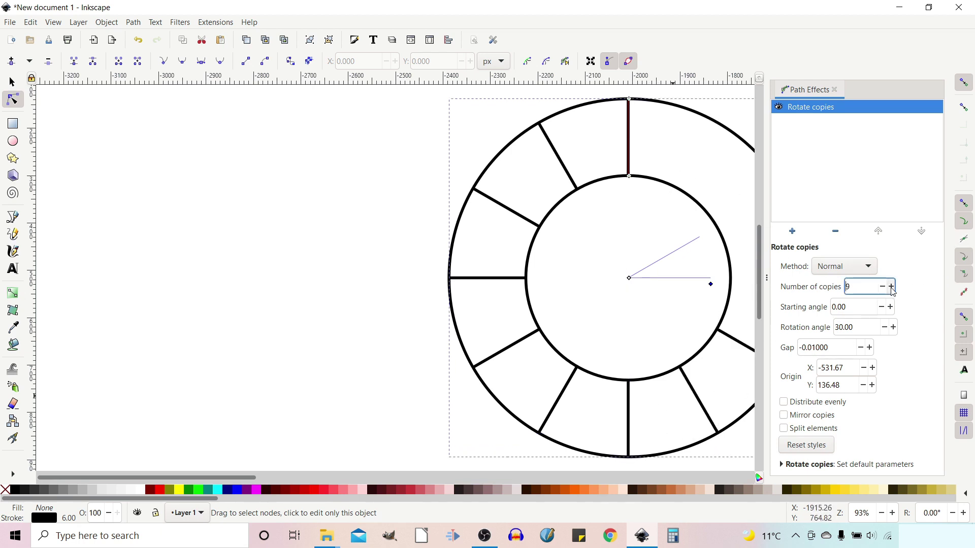
left_click(784, 405)
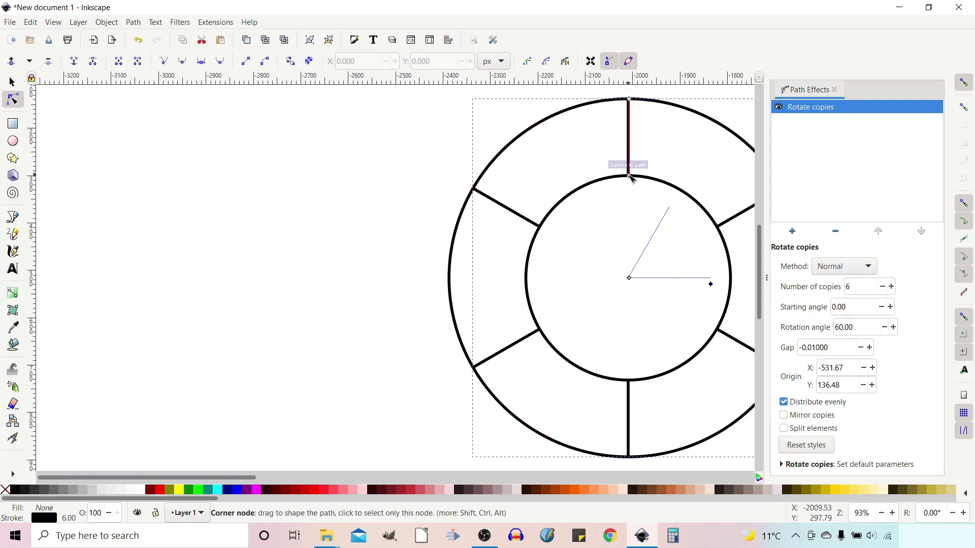
left_click_drag(630, 176, 563, 200)
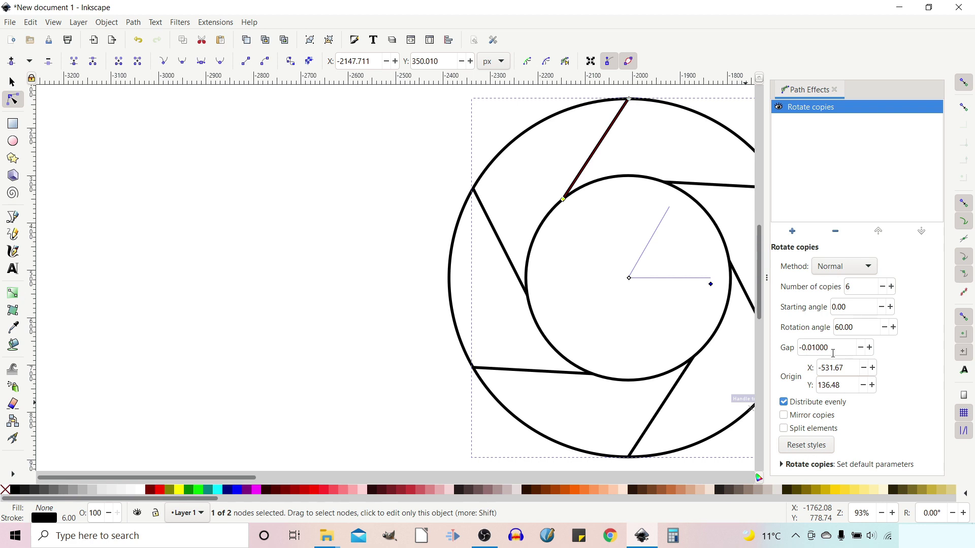
- Mirror the slanted line copies and set the number of copies to 8
left_click(783, 416)
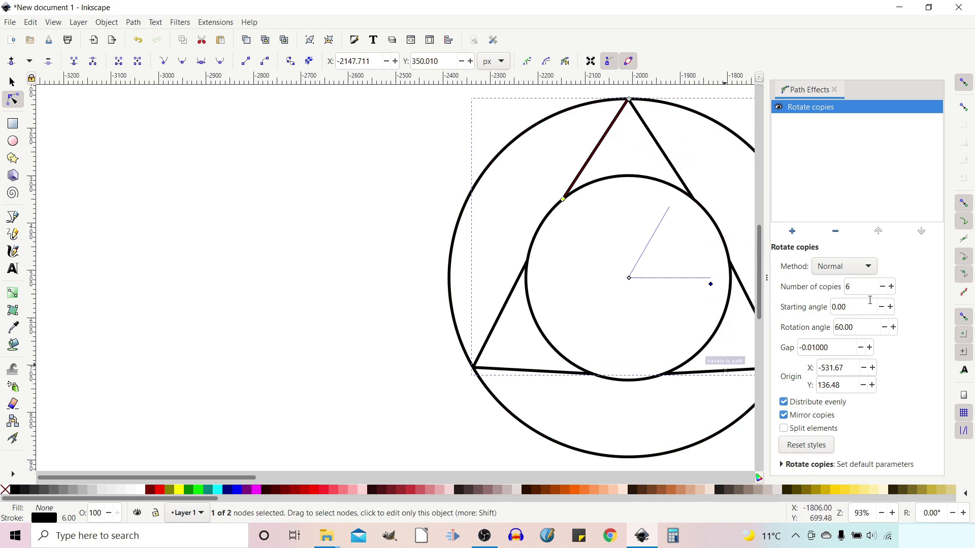
left_click(892, 287)
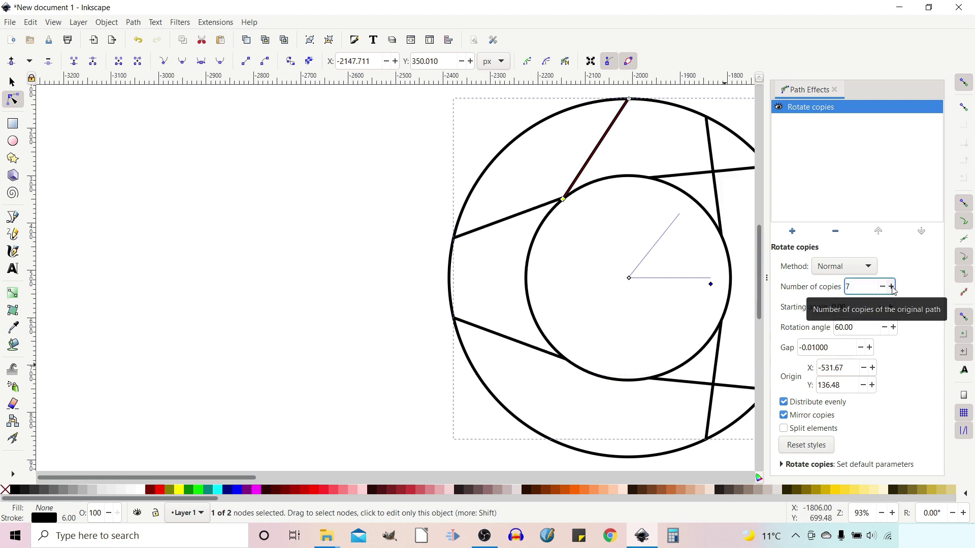
left_click(892, 287)
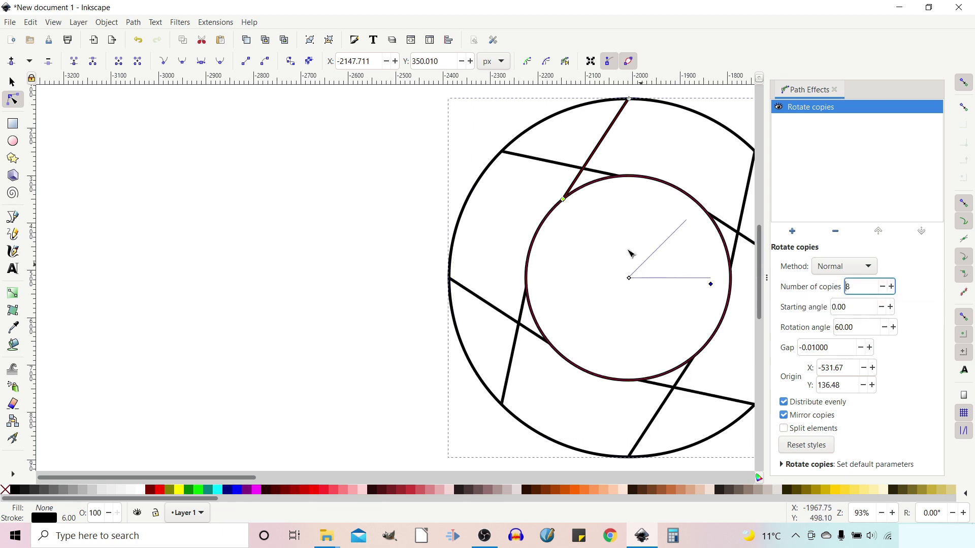
- Turn off mirroring, split the copies into separate elements, and select individual lines to check that each is its own object
left_click(784, 415)
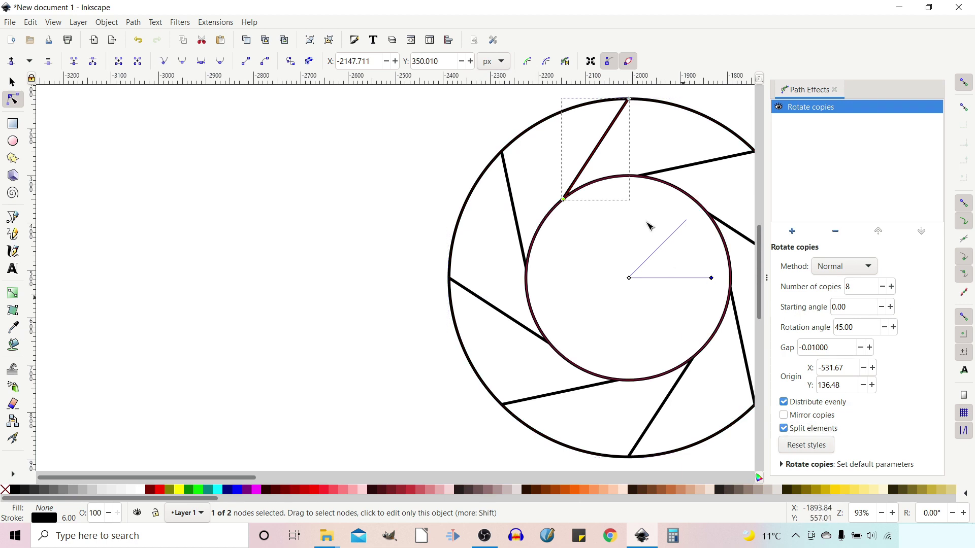
left_click(514, 206)
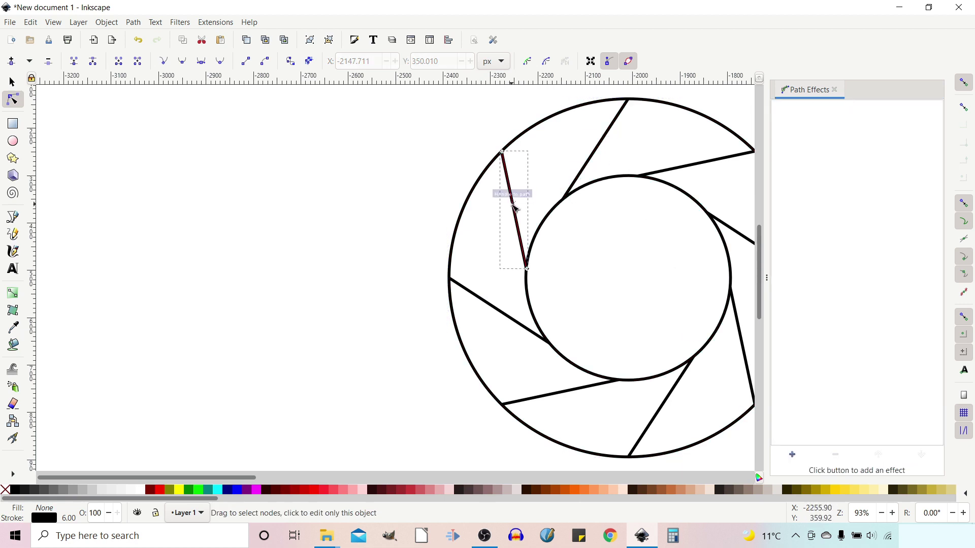
left_click(501, 311)
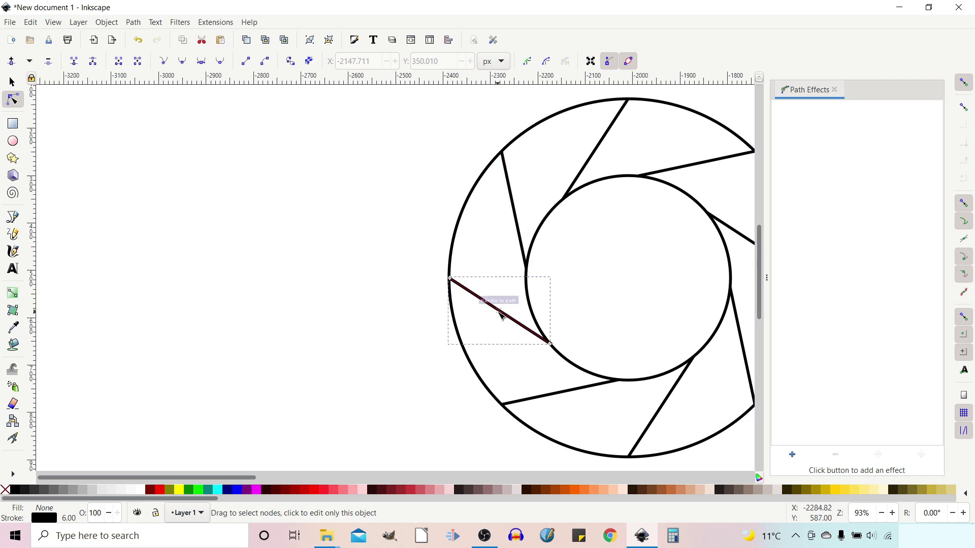
left_click(604, 136)
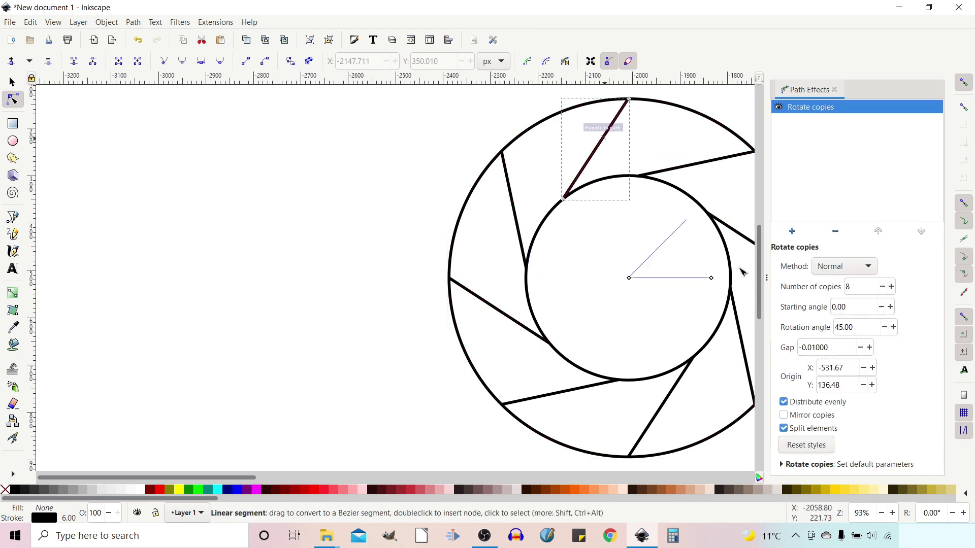
- Turn off Split elements and return the line's inner node to the topmost point of the inner circle
left_click(784, 429)
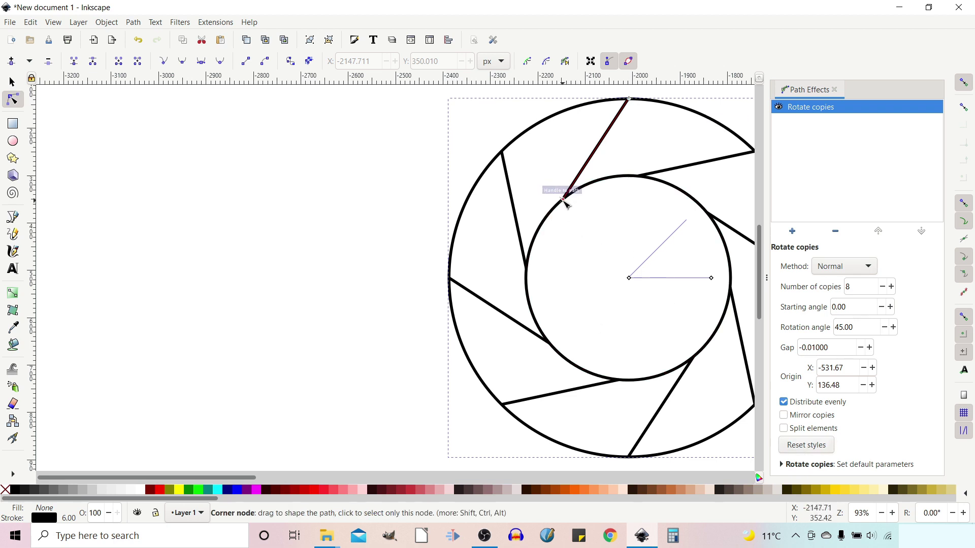
left_click_drag(565, 202, 629, 176)
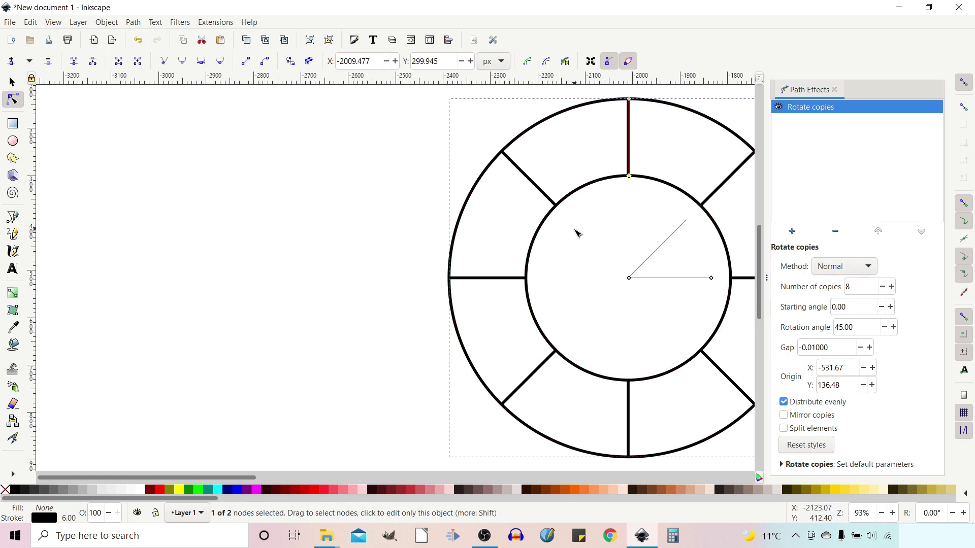
- Slant the eight lines again by moving the inner node along the inner circle, and straighten them back to radial
left_click_drag(577, 233, 390, 246)
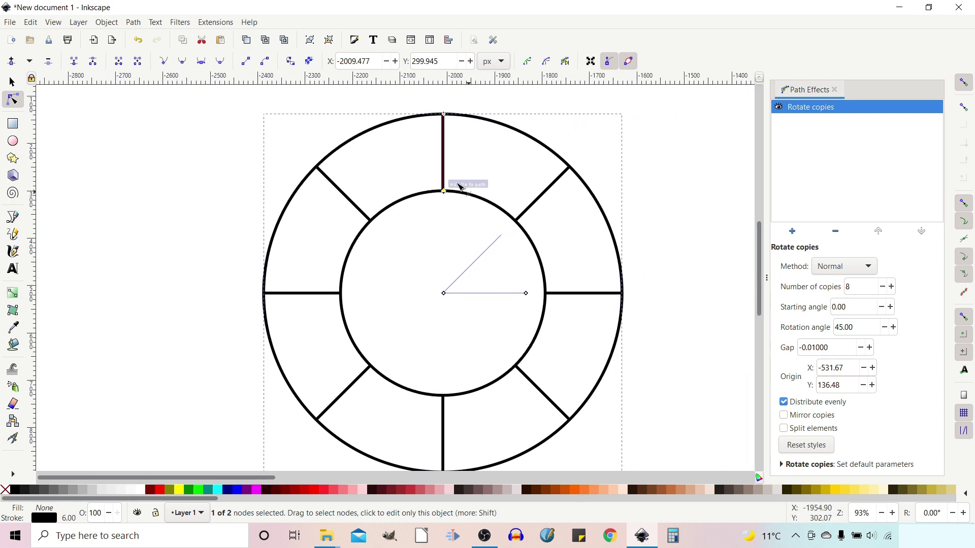
left_click_drag(443, 191, 392, 205)
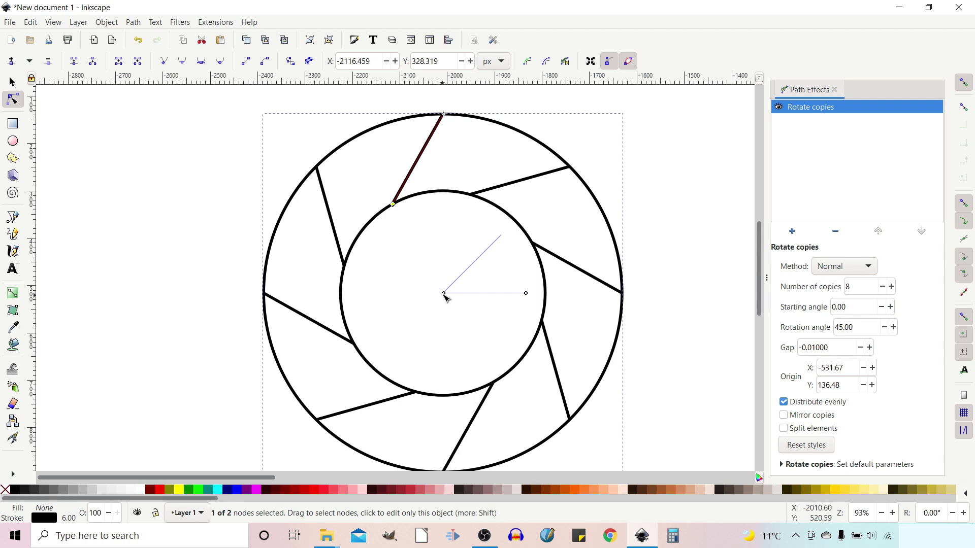
mouse_move(446, 296)
left_mouse_down()
mouse_move(492, 221)
mouse_move(475, 199)
mouse_move(483, 187)
mouse_move(447, 180)
mouse_move(429, 224)
mouse_move(392, 234)
mouse_move(387, 189)
mouse_move(398, 163)
mouse_move(409, 167)
mouse_move(404, 142)
mouse_move(398, 155)
mouse_move(404, 149)
mouse_move(443, 226)
mouse_move(444, 295)
left_mouse_up()
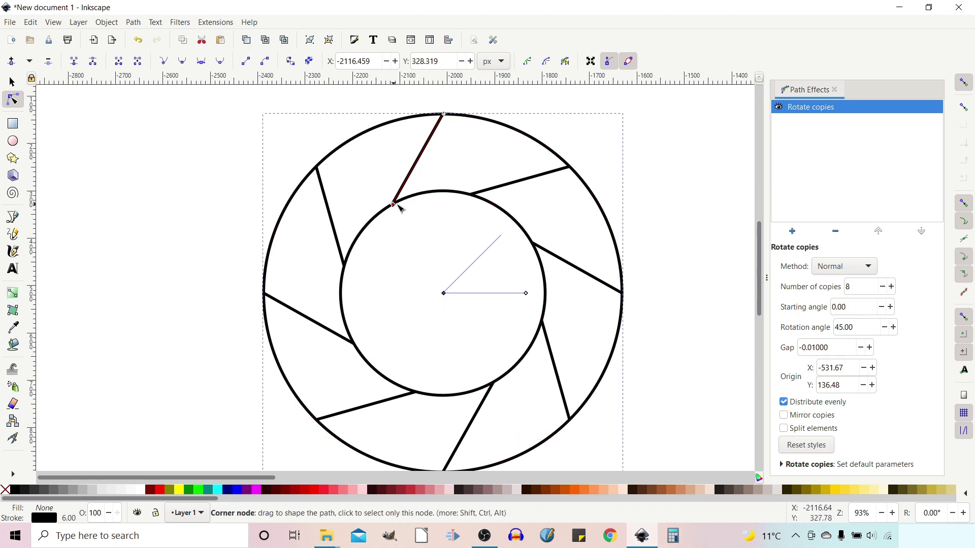
left_click_drag(395, 204, 444, 192)
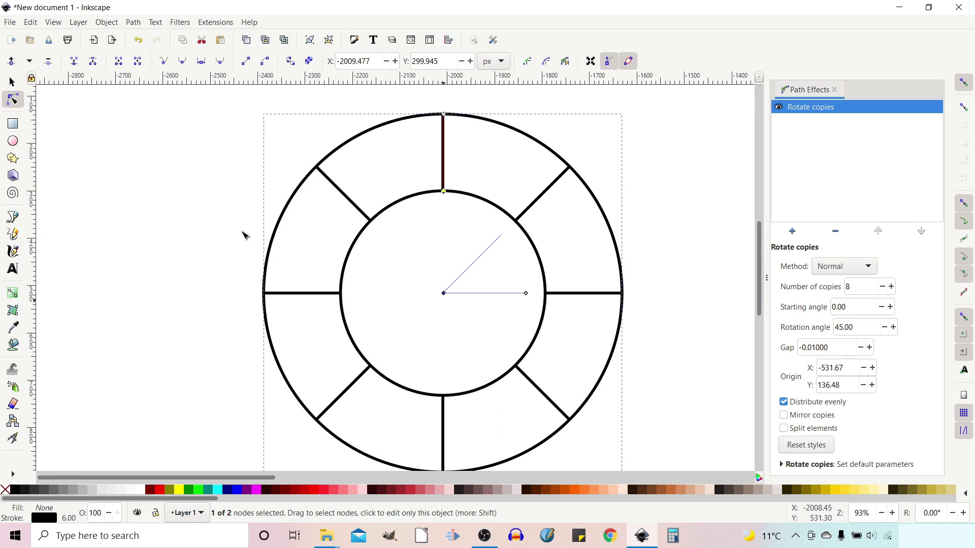
- Draw a small circle with a radius of about 54 px and place it midway along the ring's uppermost dividing line
left_click(14, 144)
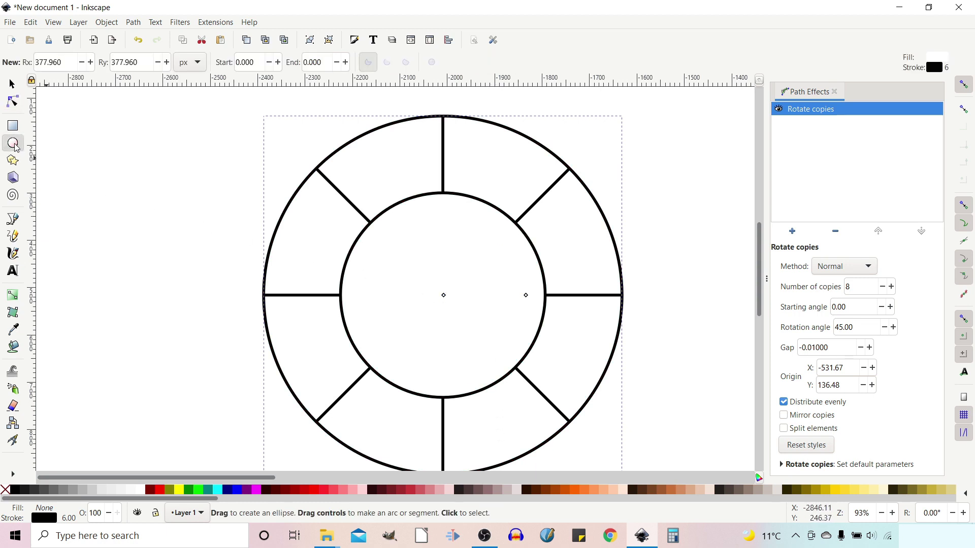
left_click_drag(139, 177, 191, 232)
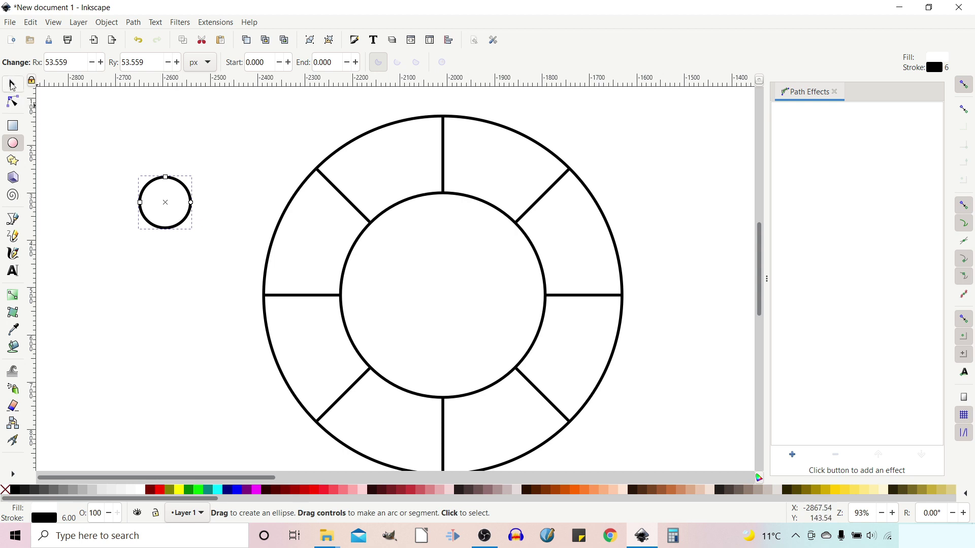
left_click(13, 85)
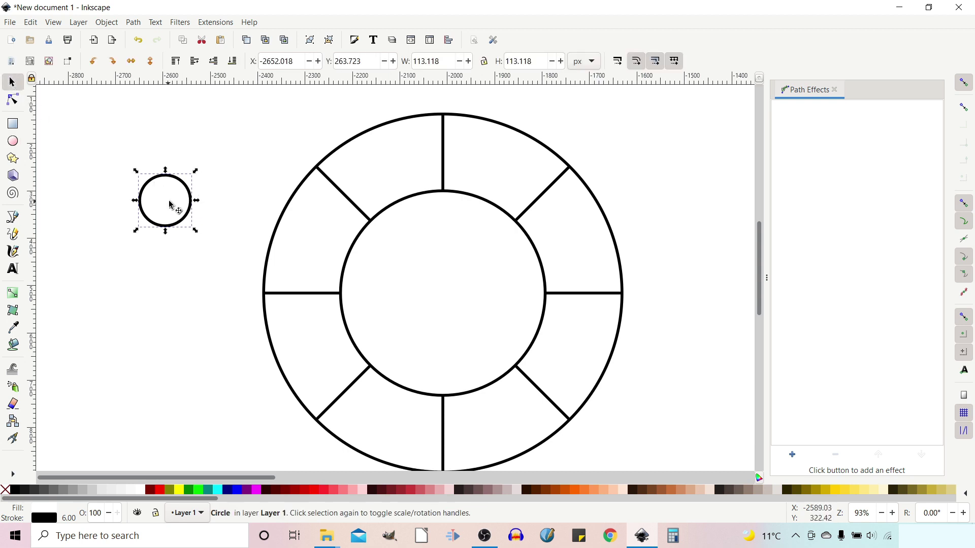
left_click_drag(184, 190, 458, 136)
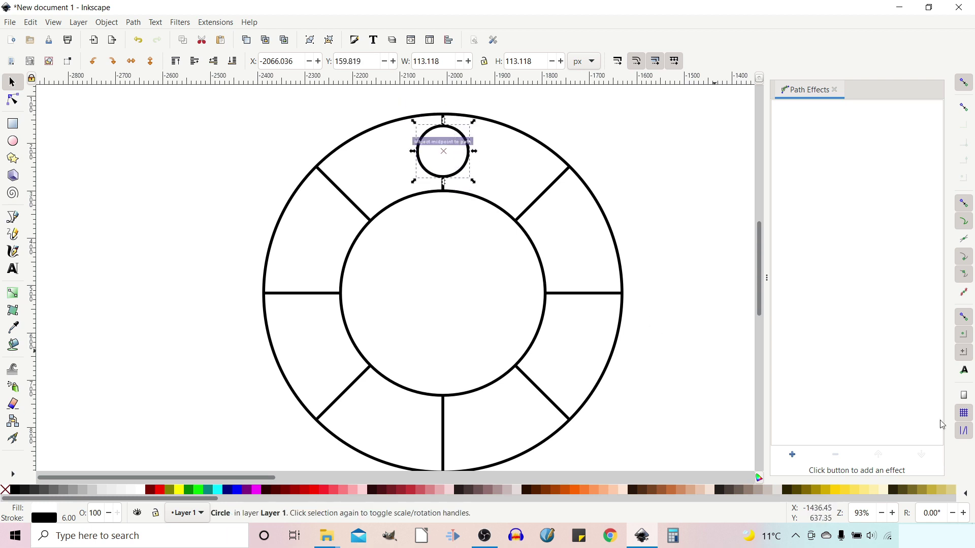
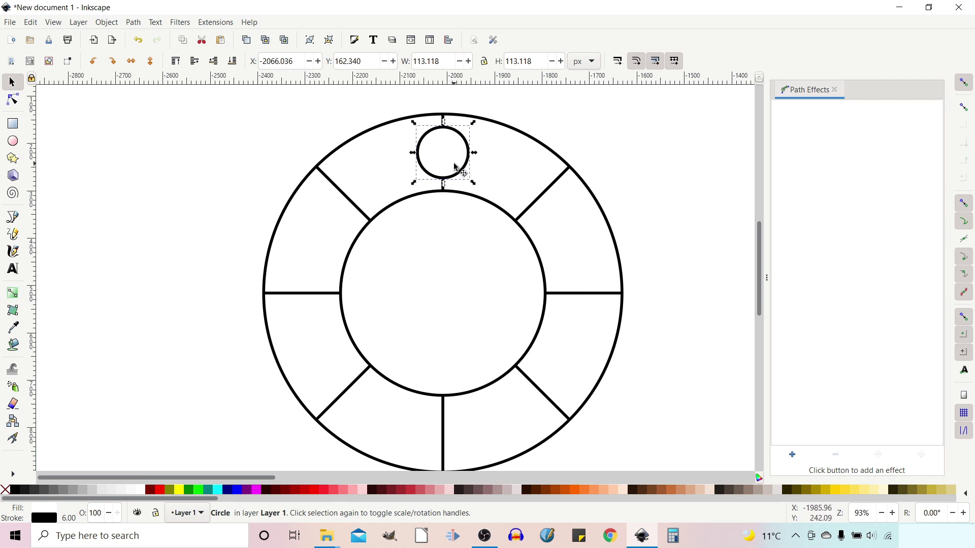
- Apply the Rotate copies path effect to the small circle and move its rotation origin to the centre of the ring
left_click(795, 458)
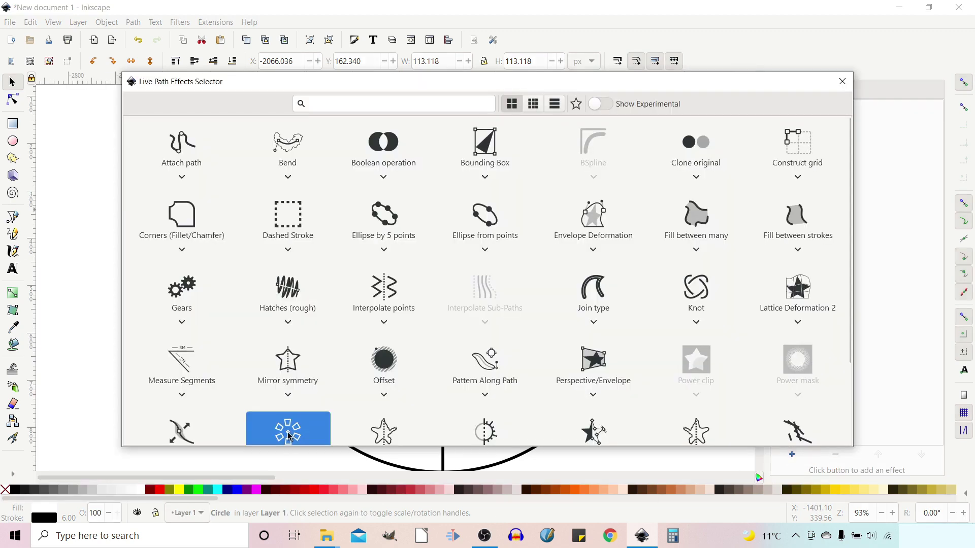
left_click(288, 433)
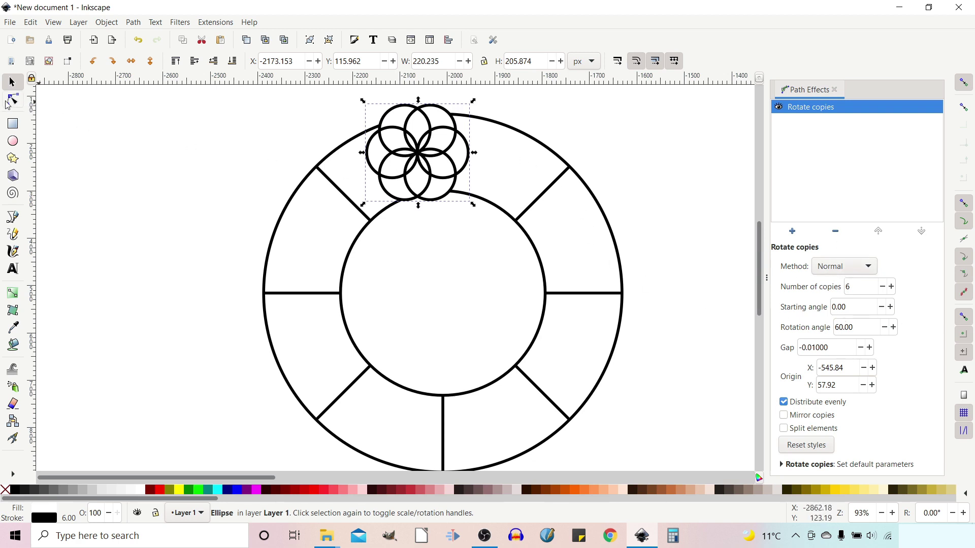
left_click(12, 100)
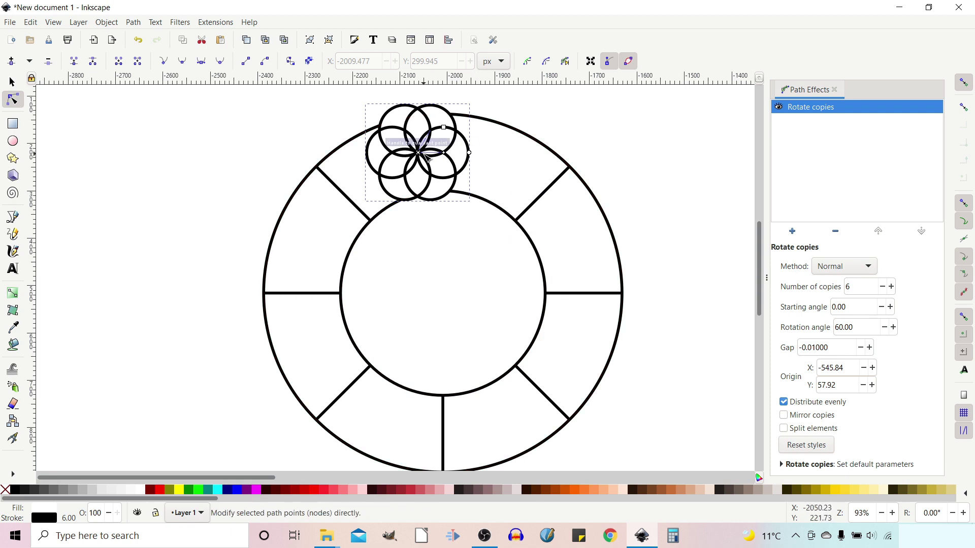
left_click_drag(423, 162, 447, 300)
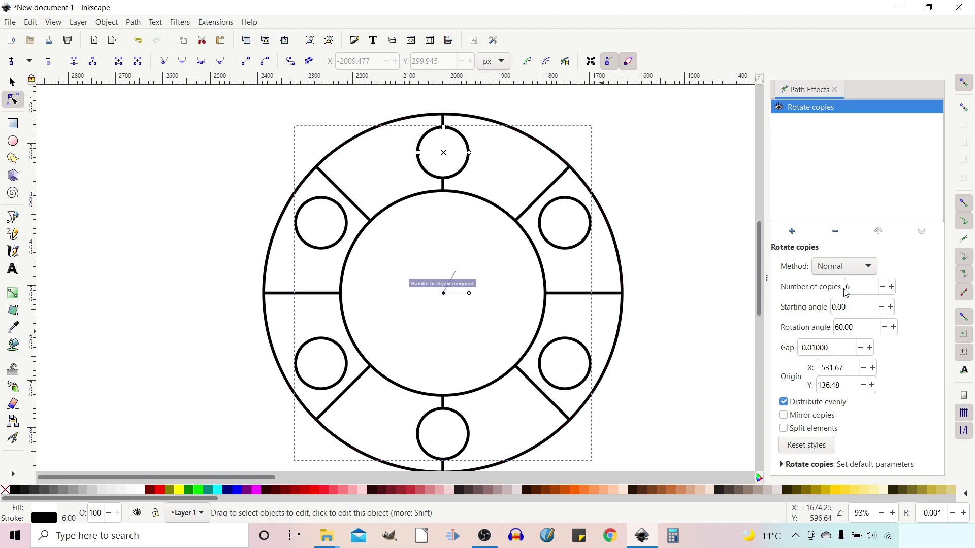
- Set the small circle's number of copies to 8 and the starting angle to 22 so the copies sit inside the segments
left_click(892, 287)
left_click(892, 287)
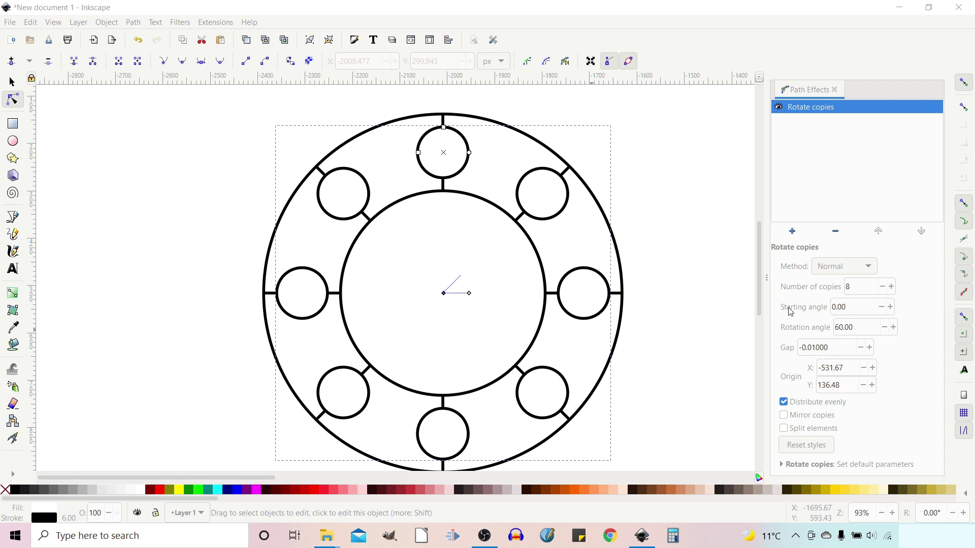
left_click(826, 305)
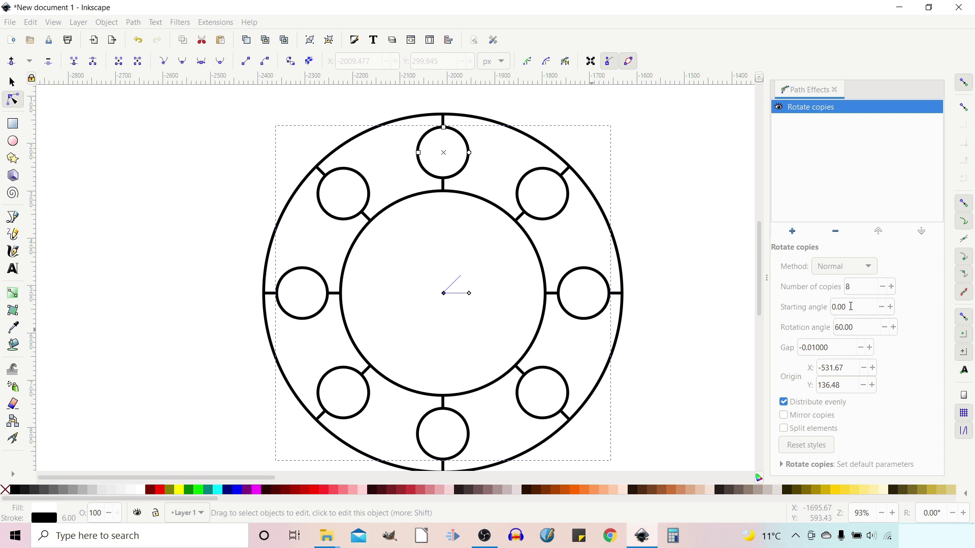
double_click(827, 305)
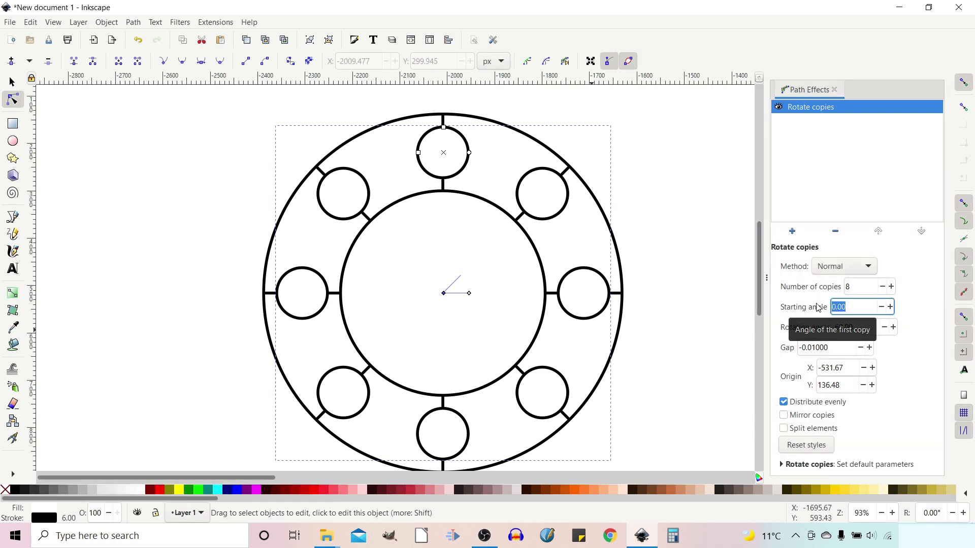
type("22;5")
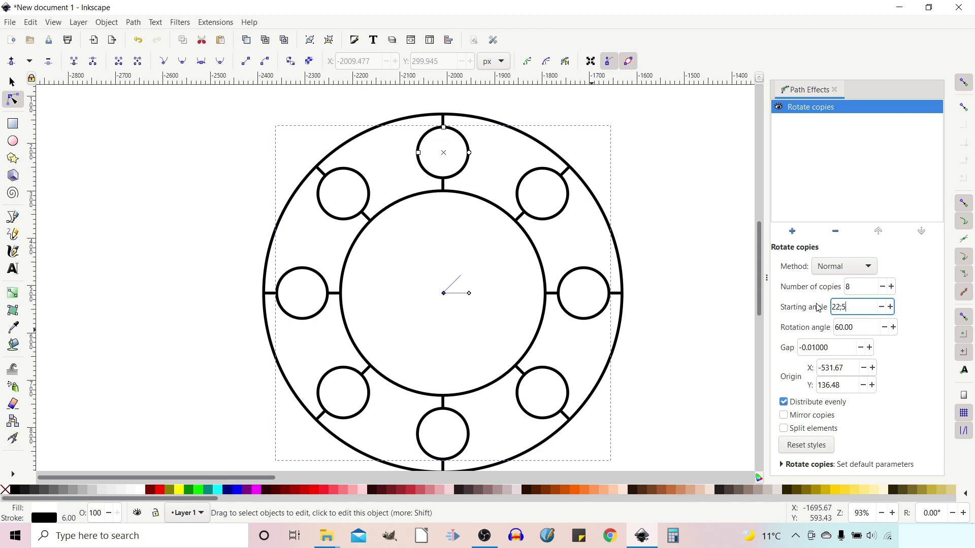
key("Return")
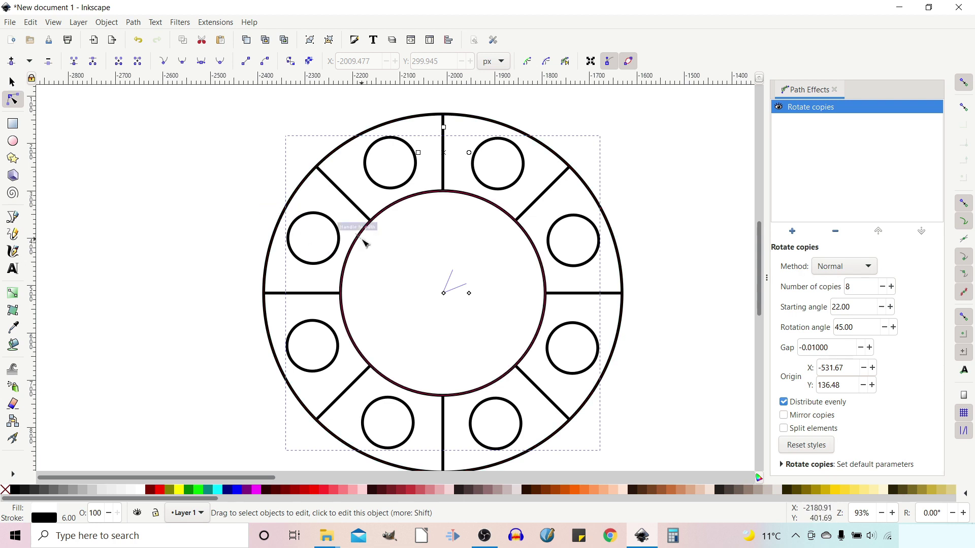
scroll(364, 239, "up", 2)
- Create a new document and hide its page border in the document properties
left_click(11, 40)
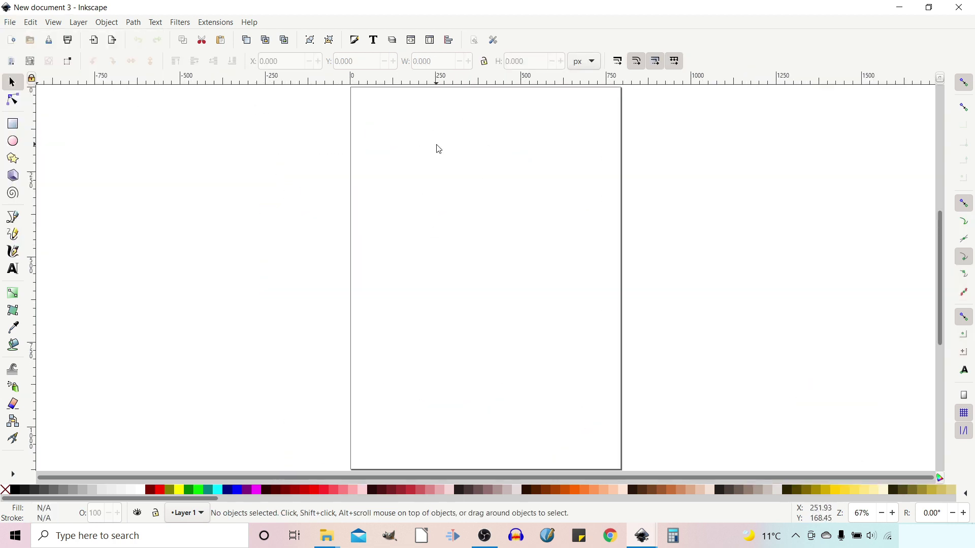
left_click(474, 43)
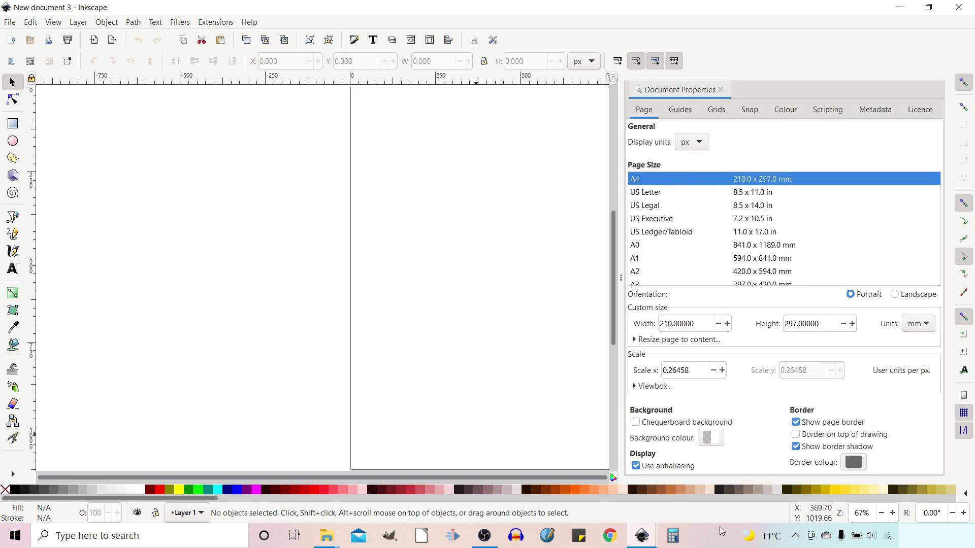
left_click(796, 423)
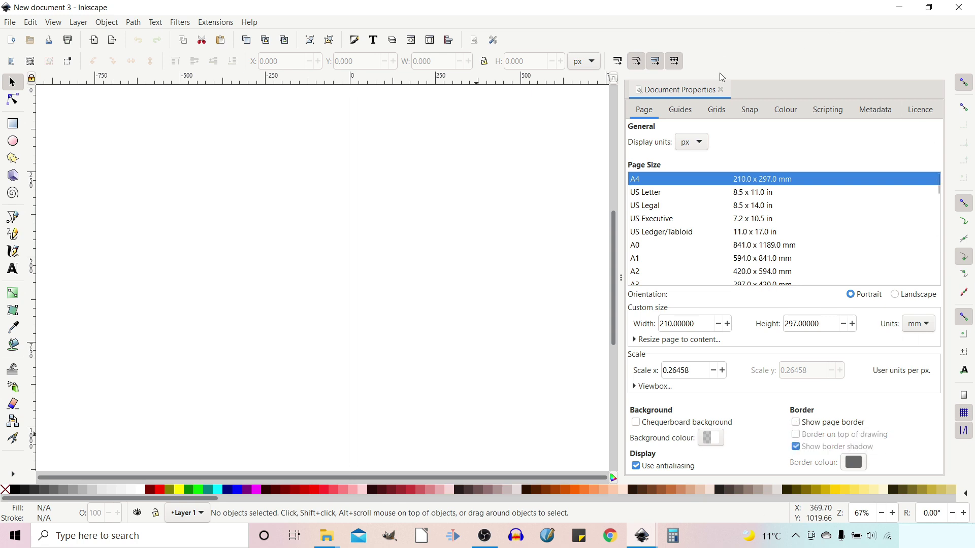
left_click(721, 90)
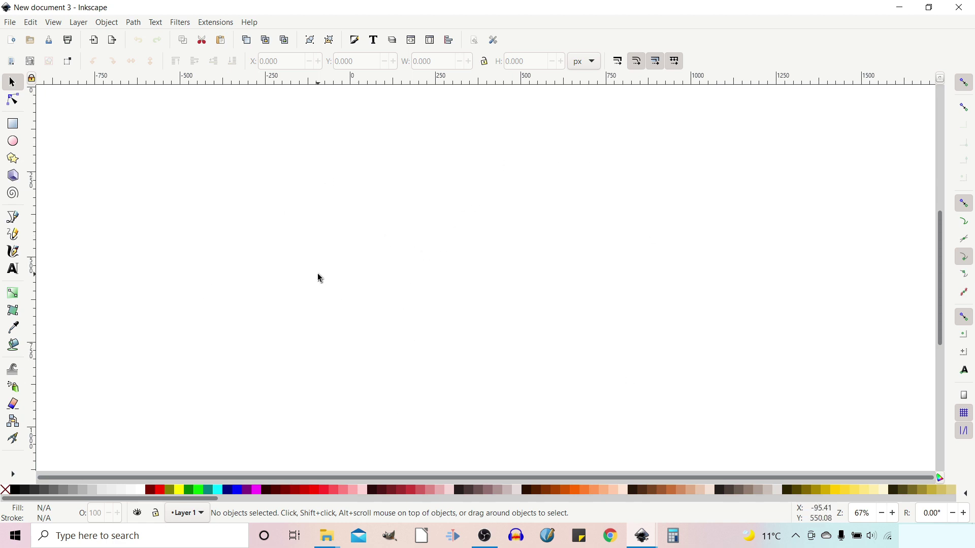
- Draw a large star on the empty canvas and set its number of corners to 3
left_click(13, 159)
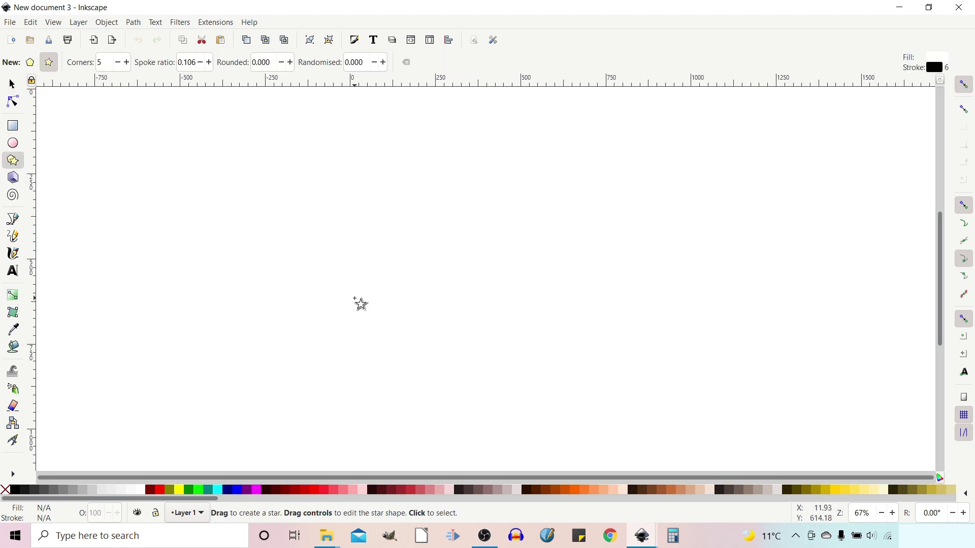
left_click_drag(352, 299, 453, 205)
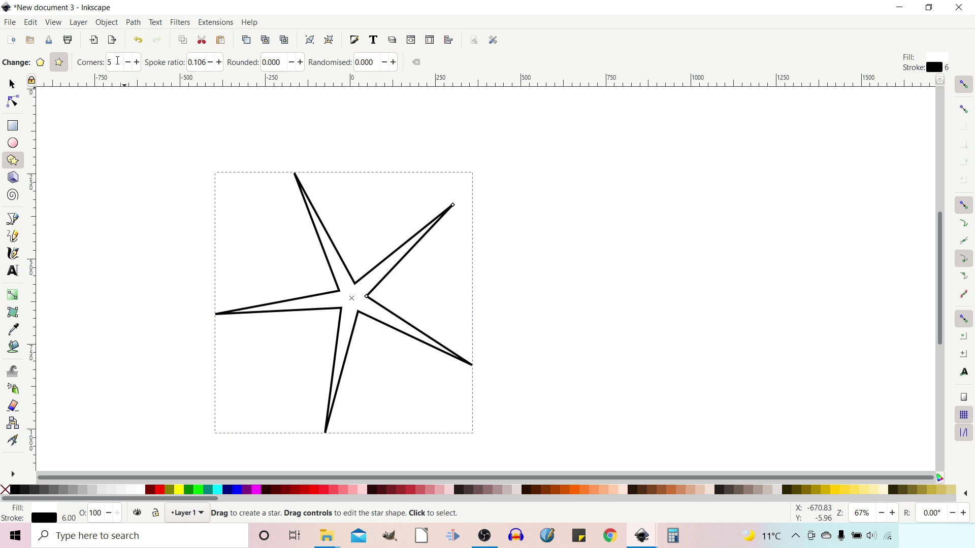
left_click_drag(117, 60, 98, 68)
type("3")
key("Return")
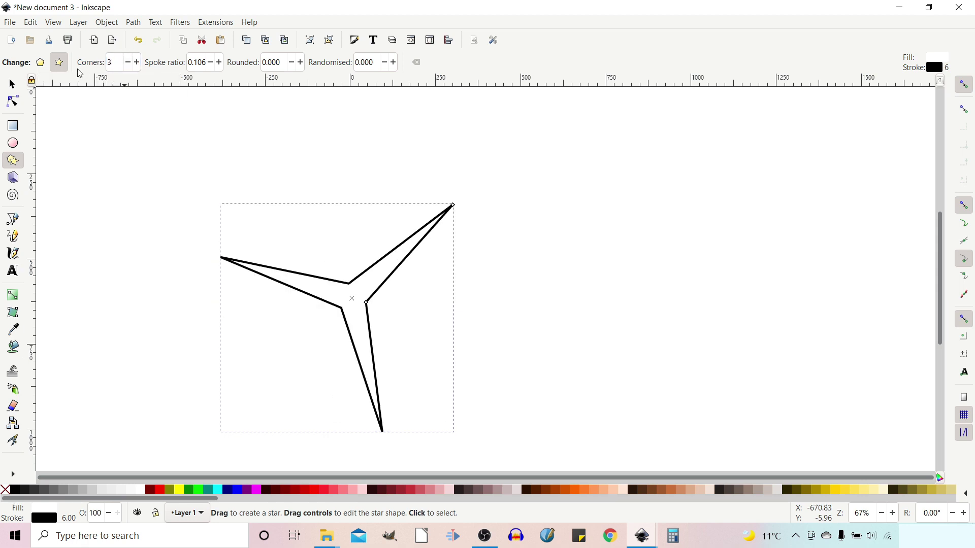
- Change the three-cornered star to a regular polygon and set its rounding to 0.100
left_click(41, 64)
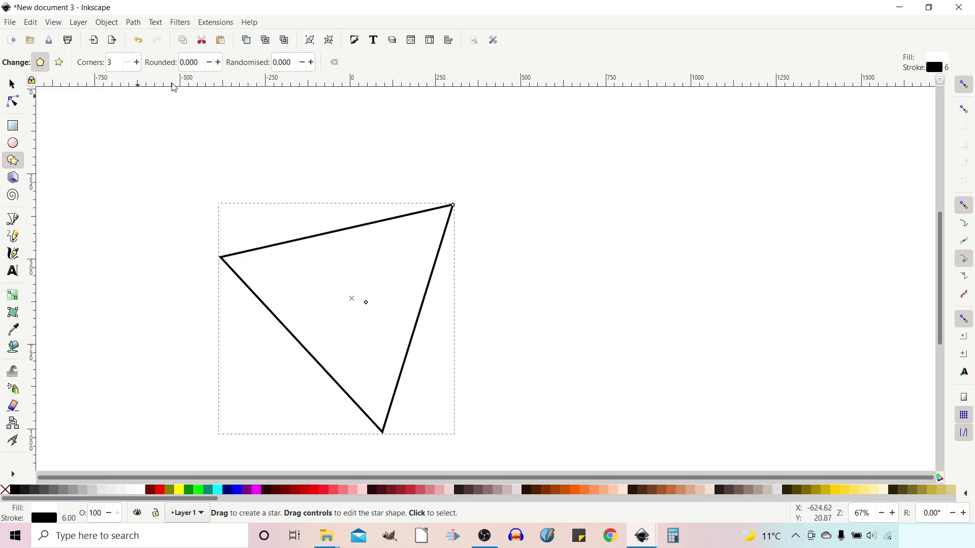
left_click(219, 63)
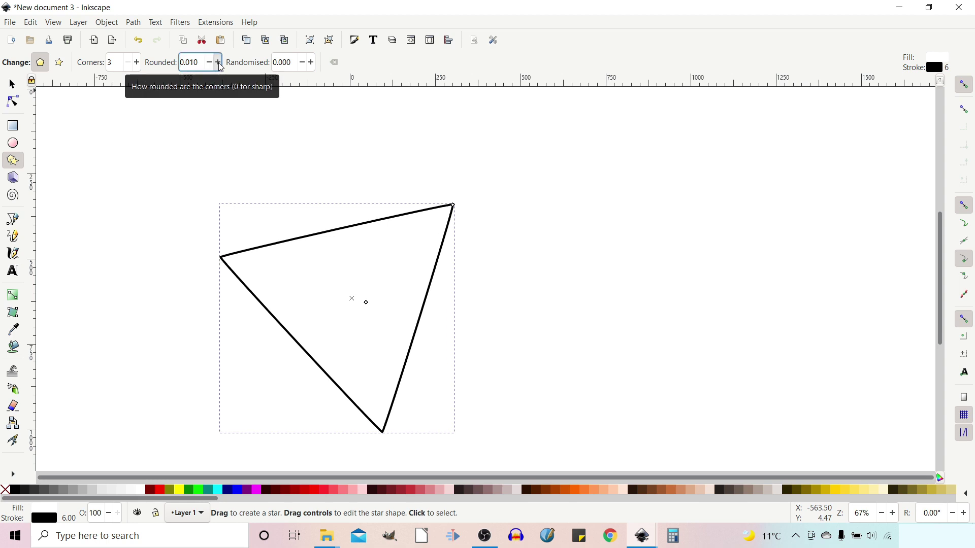
left_click(220, 63)
left_click(219, 63)
left_click(220, 63)
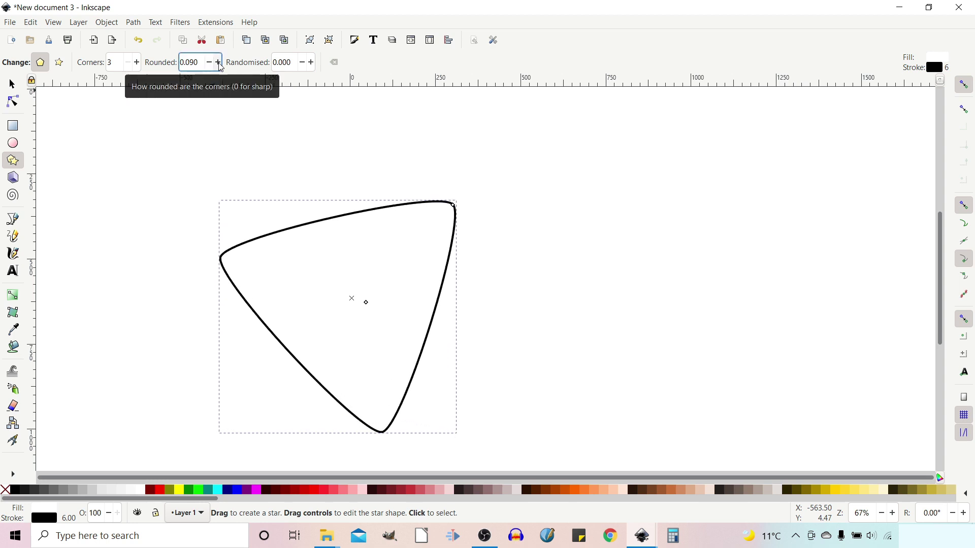
left_click(219, 63)
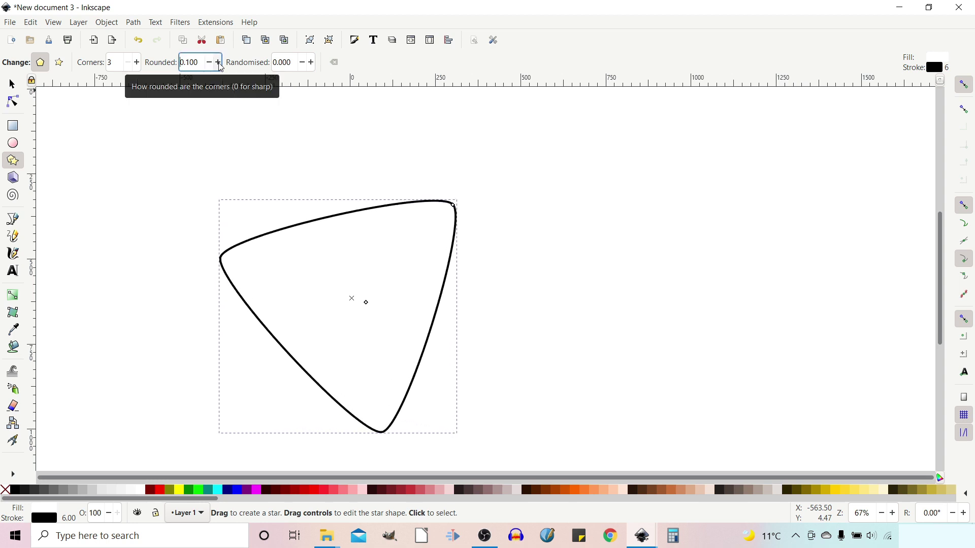
- Convert the rounded triangle to a path and move its lowest node up below the upper-right corner, forming a narrow wedge
left_click(134, 23)
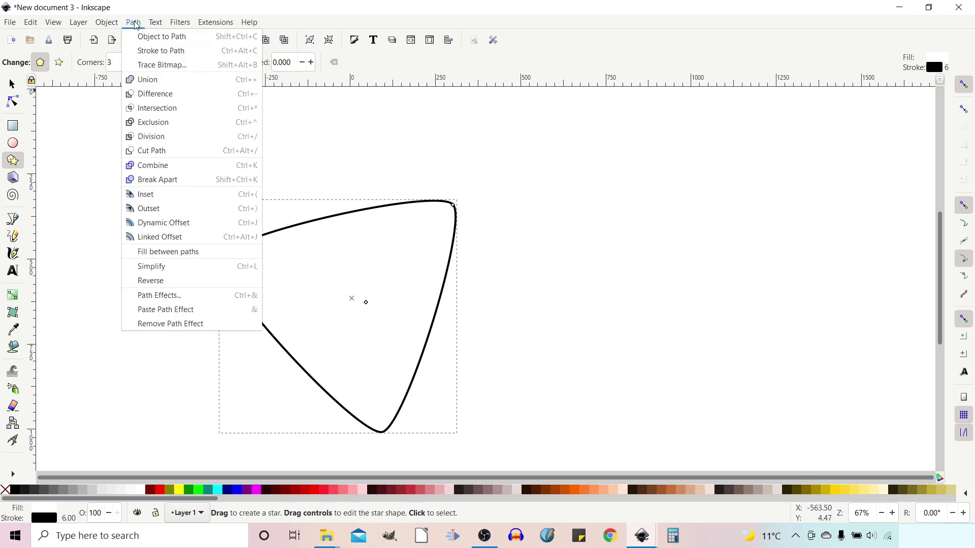
left_click(150, 37)
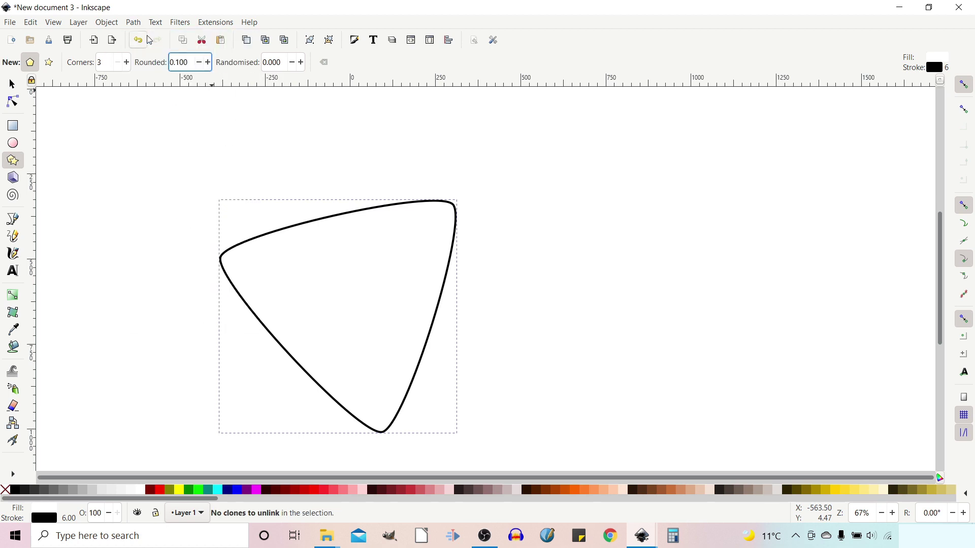
left_click(12, 102)
left_click_drag(383, 431, 462, 285)
left_click_drag(365, 292, 329, 252)
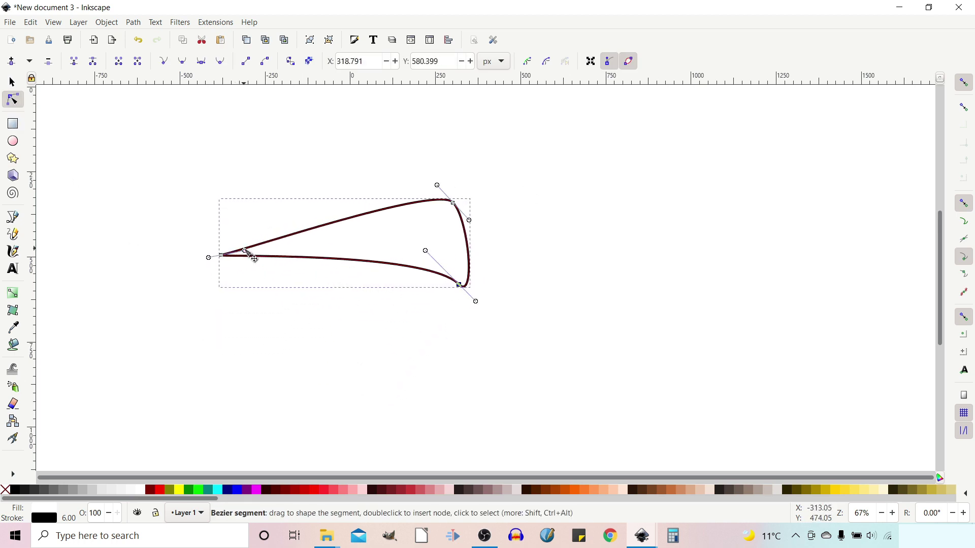
- Reshape the wedge into a blade with an arched upper edge by adjusting its nodes, handles and curved segments
mouse_move(242, 249)
left_mouse_down()
mouse_move(235, 246)
mouse_move(244, 250)
left_mouse_up()
left_click_drag(453, 203, 437, 202)
left_click_drag(425, 251, 422, 257)
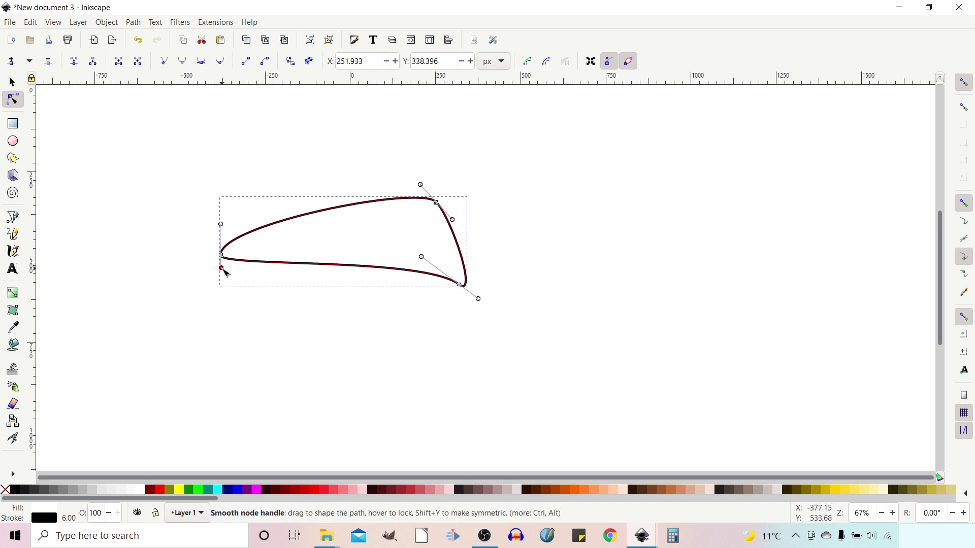
mouse_move(221, 268)
left_mouse_down()
mouse_move(248, 265)
mouse_move(226, 260)
left_mouse_up()
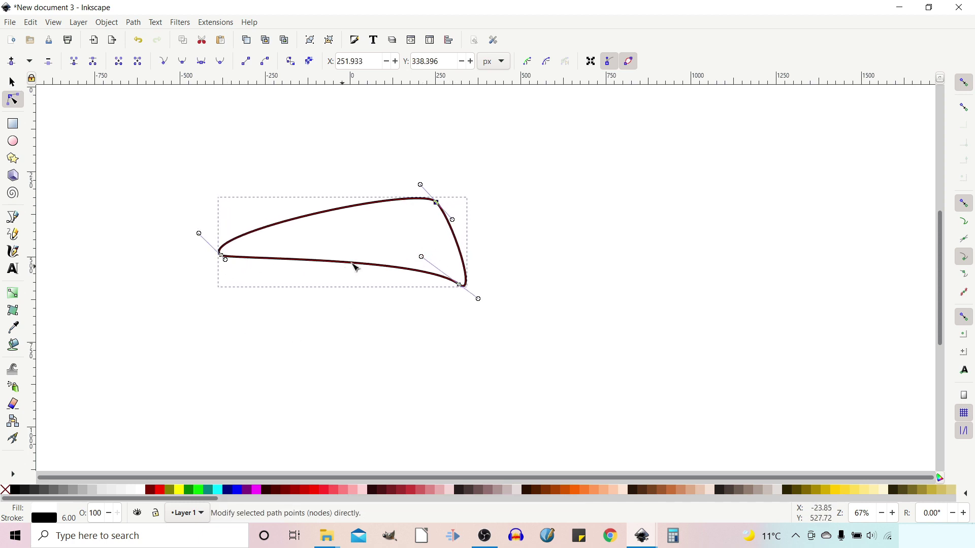
left_click_drag(322, 218, 321, 214)
left_click_drag(453, 219, 457, 220)
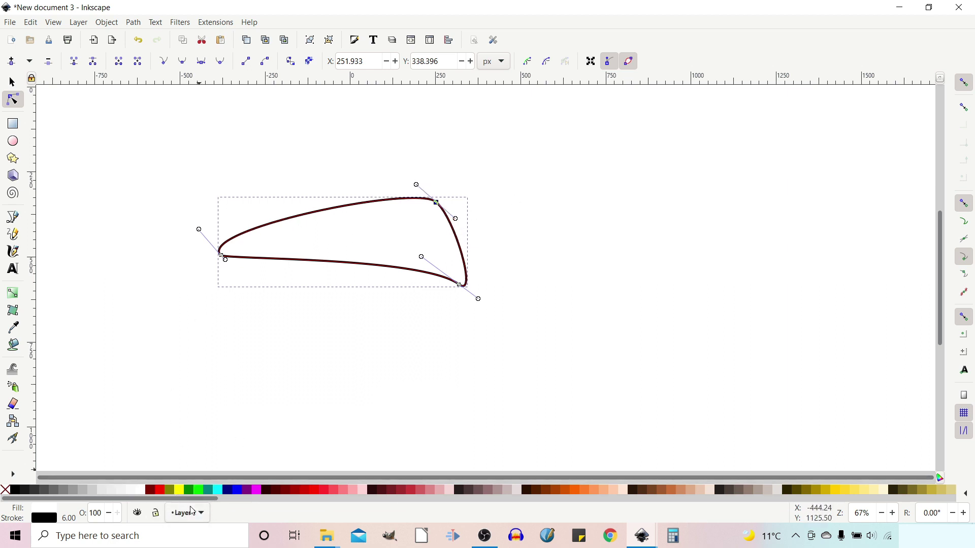
- Fill the blade with light pink #FFAAAA and move it to the right, to about X 13 px, Y 349 px
left_click(356, 491)
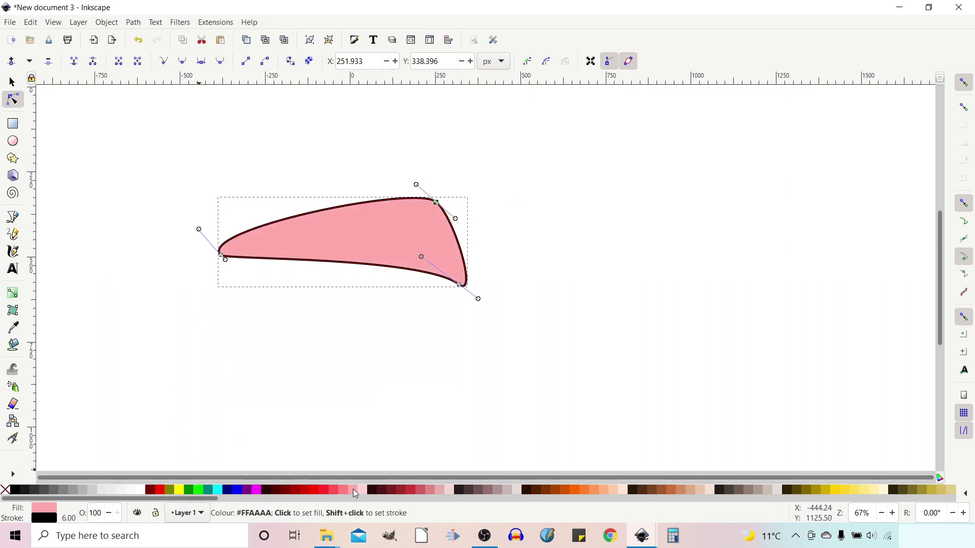
key("s")
left_click_drag(333, 214, 468, 224)
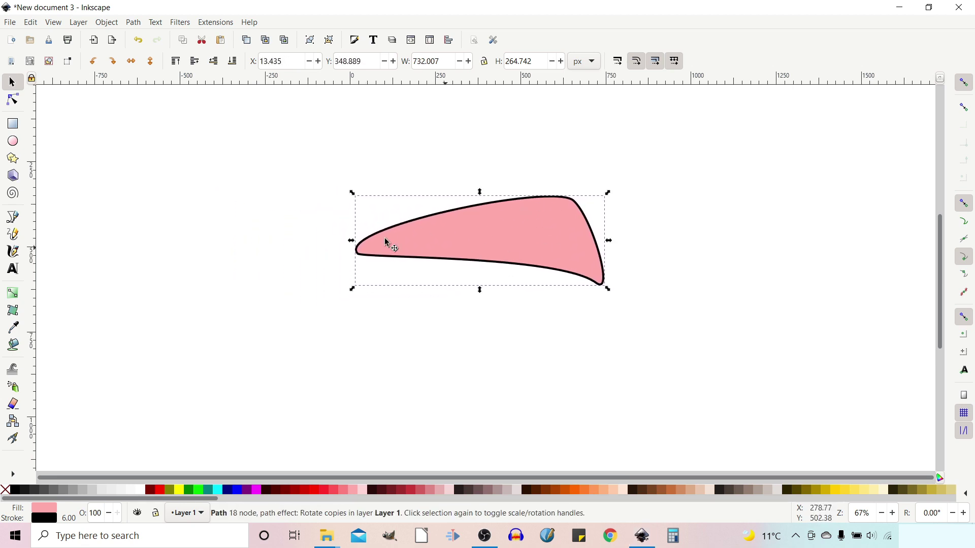
- Apply the Rotate copies path effect to the pink blade
left_click(135, 23)
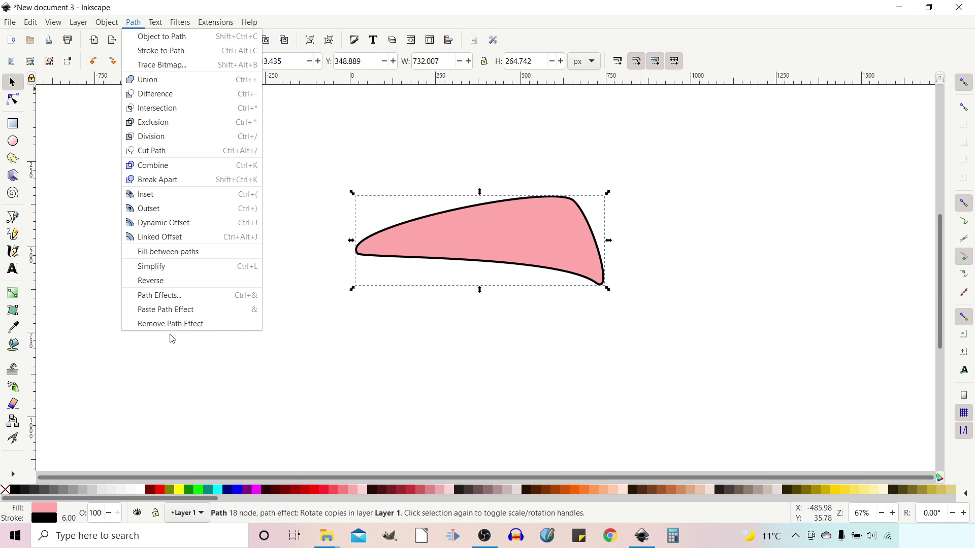
left_click(160, 292)
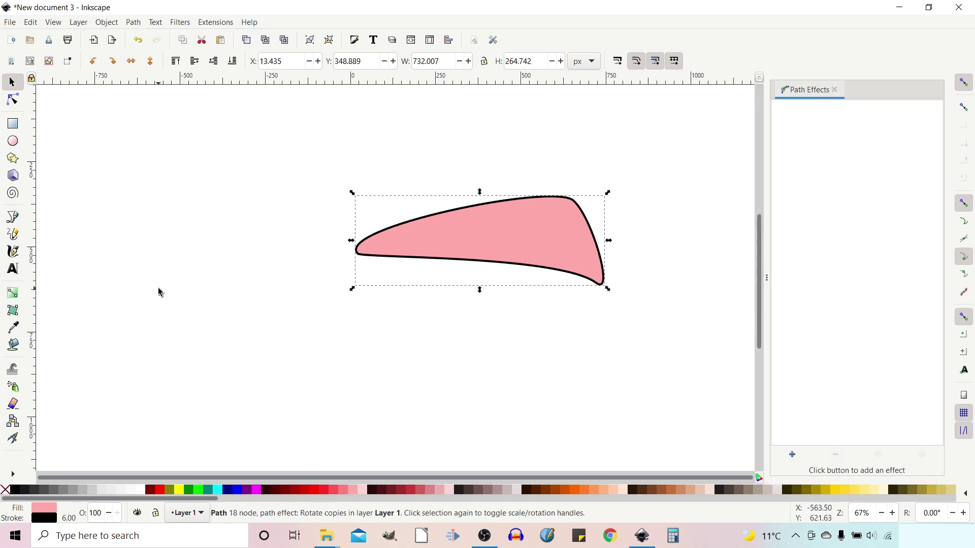
left_click(793, 455)
scroll(426, 399, "down", 2)
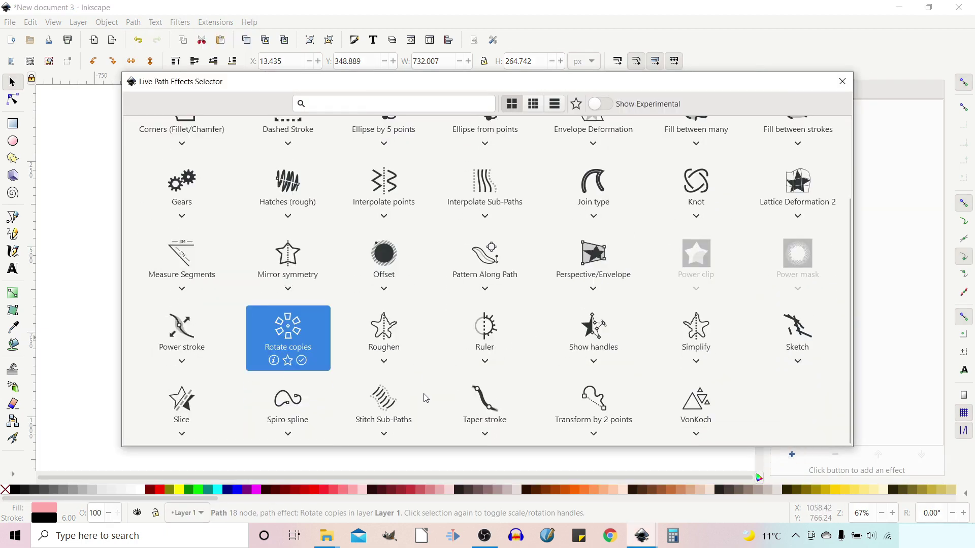
left_click(287, 350)
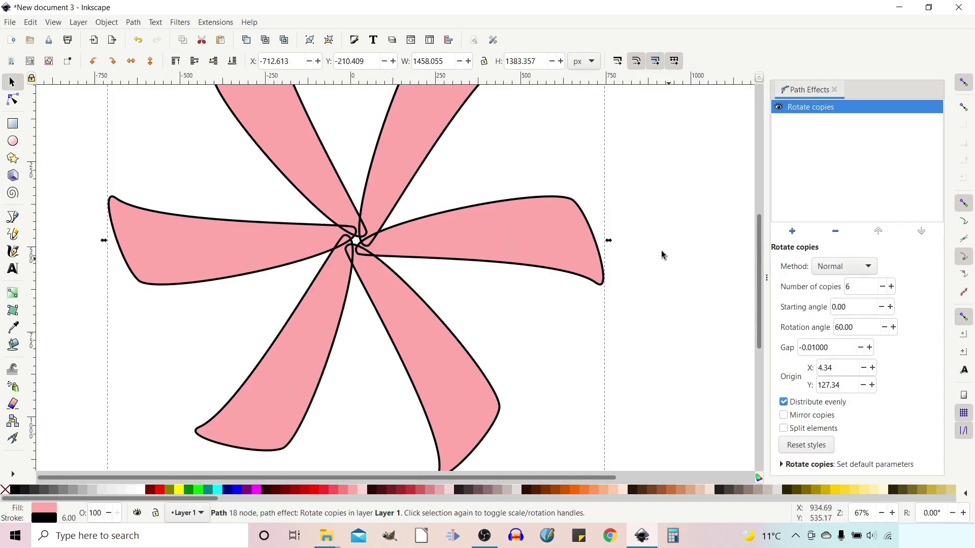
key("minus")
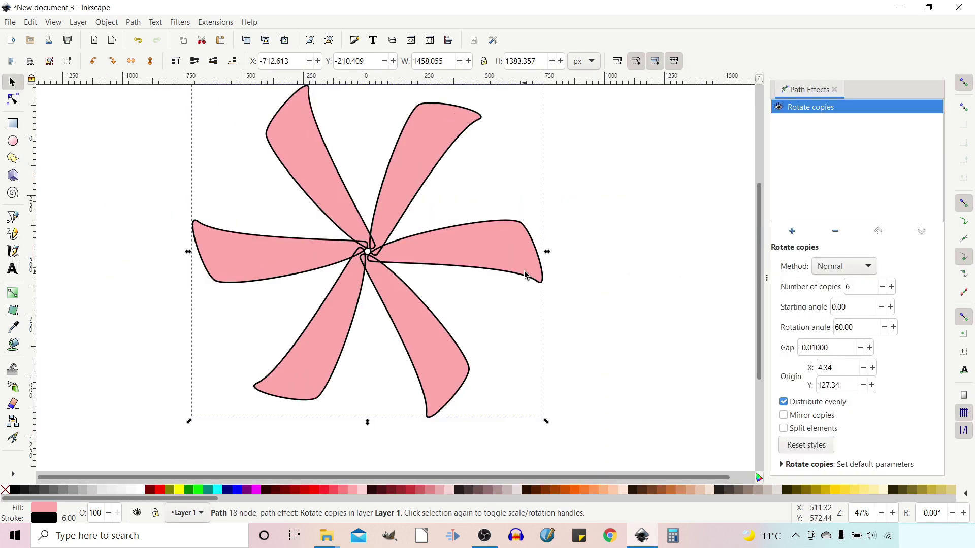
key("minus")
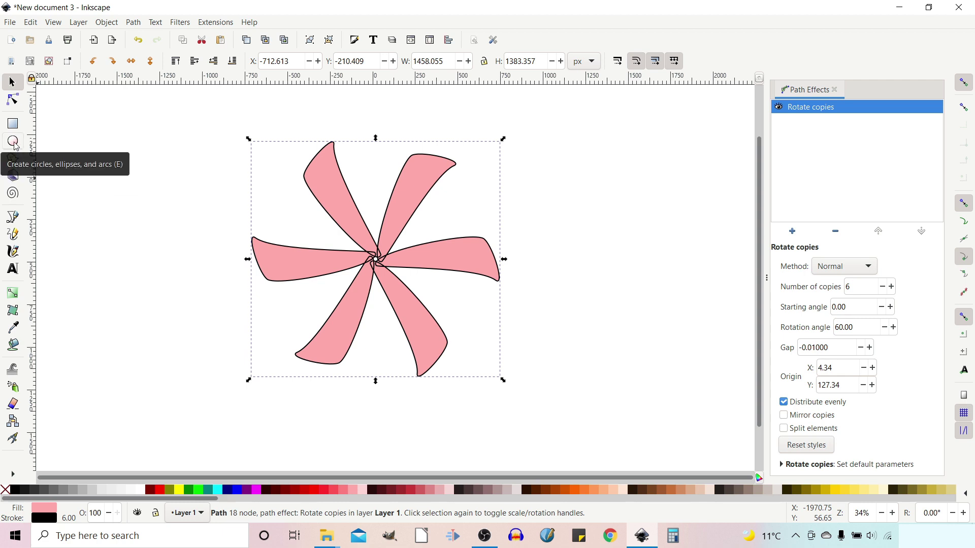
- Move the rotation origin below the original blade to spread the copies into a ring, and extend the blade's outer tip slightly downward
left_click(13, 100)
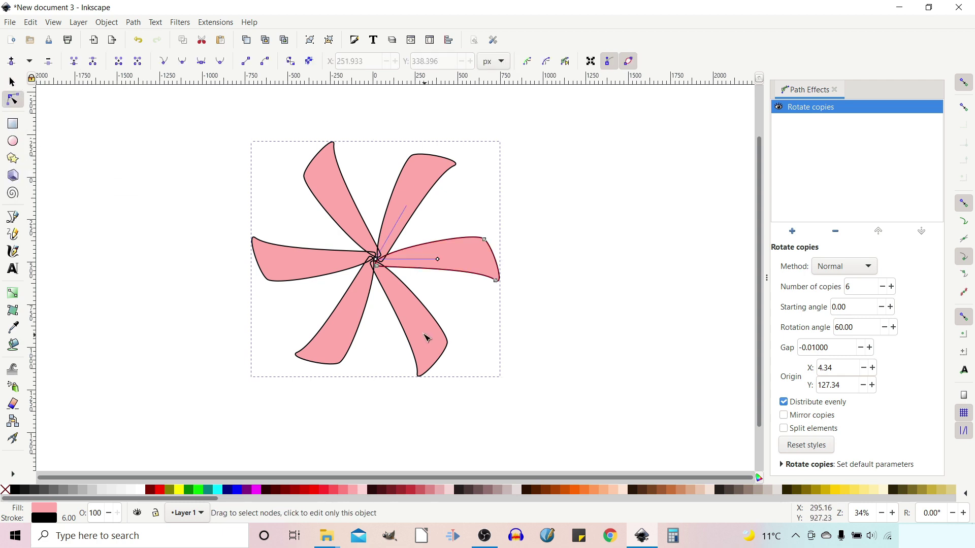
left_click_drag(375, 259, 410, 350)
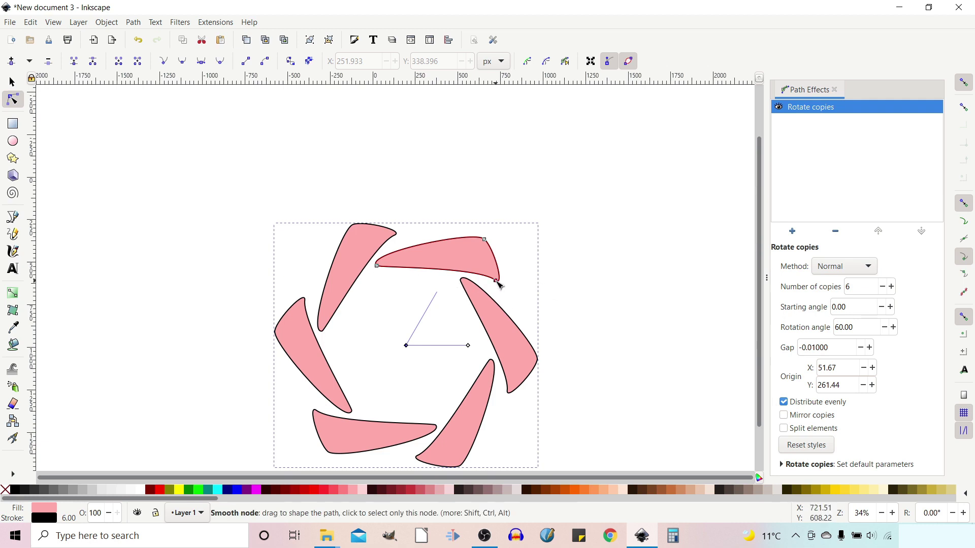
left_click_drag(497, 282, 462, 258)
left_click_drag(502, 287, 501, 291)
left_click_drag(443, 243, 441, 239)
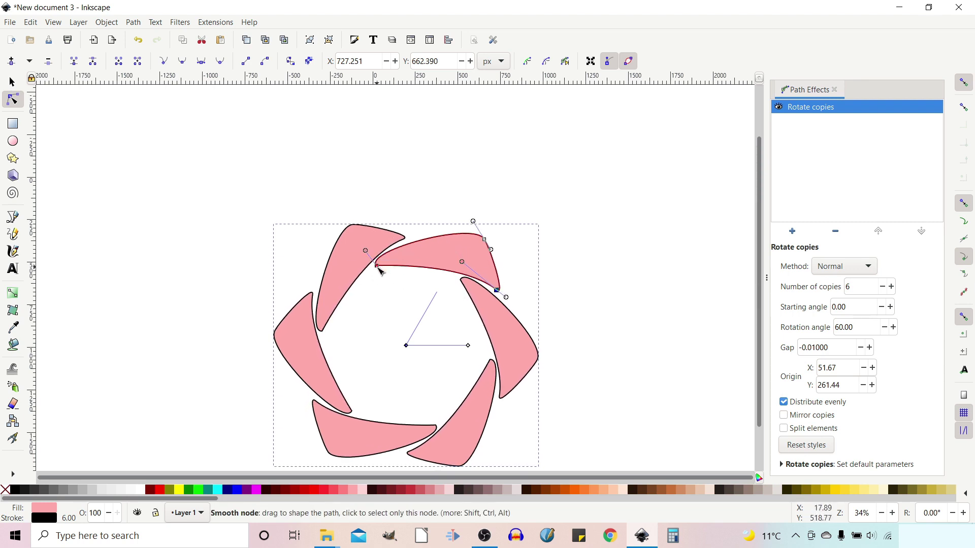
- Reposition the original blade's nodes and fine-tune the rotation origin to X 55.62, Y 274.06 so the ring's blades interlock
left_click_drag(377, 267, 378, 277)
left_click_drag(496, 294, 496, 299)
left_click_drag(405, 346, 408, 351)
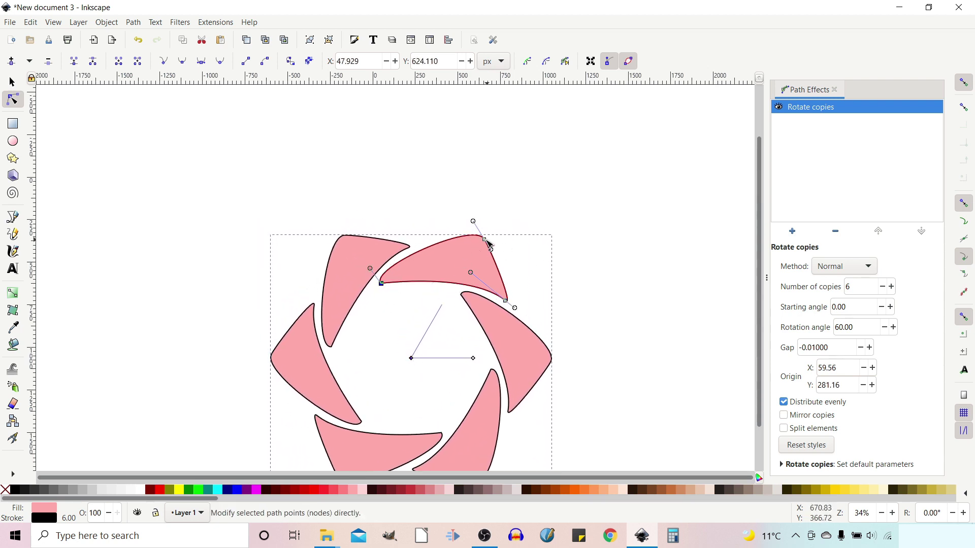
left_click_drag(484, 239, 493, 253)
mouse_move(411, 358)
left_mouse_down()
mouse_move(401, 359)
mouse_move(409, 353)
left_mouse_up()
left_click_drag(440, 254, 446, 250)
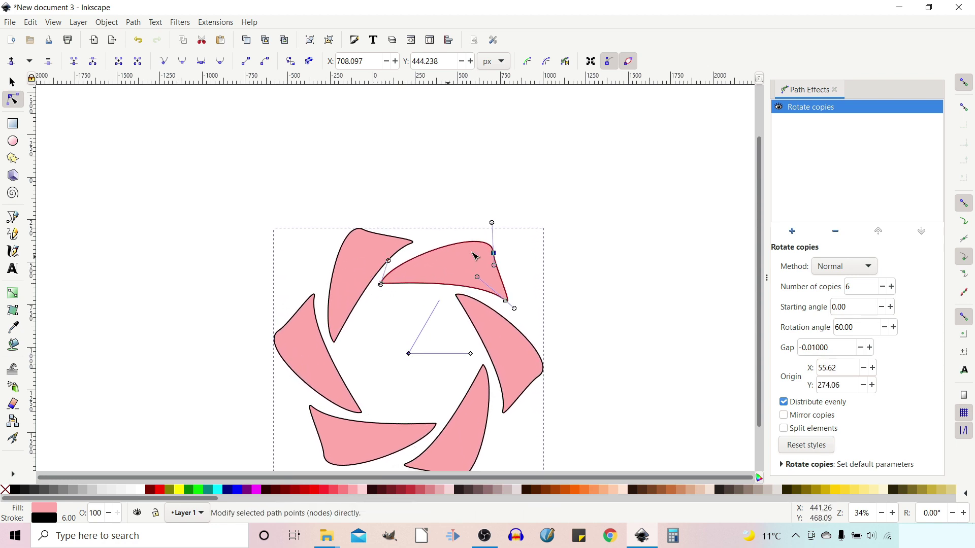
- Adjust the node handles at the original blade's outer corner and tip to give them smoother curves
left_click_drag(491, 222, 468, 233)
left_click_drag(514, 304, 511, 305)
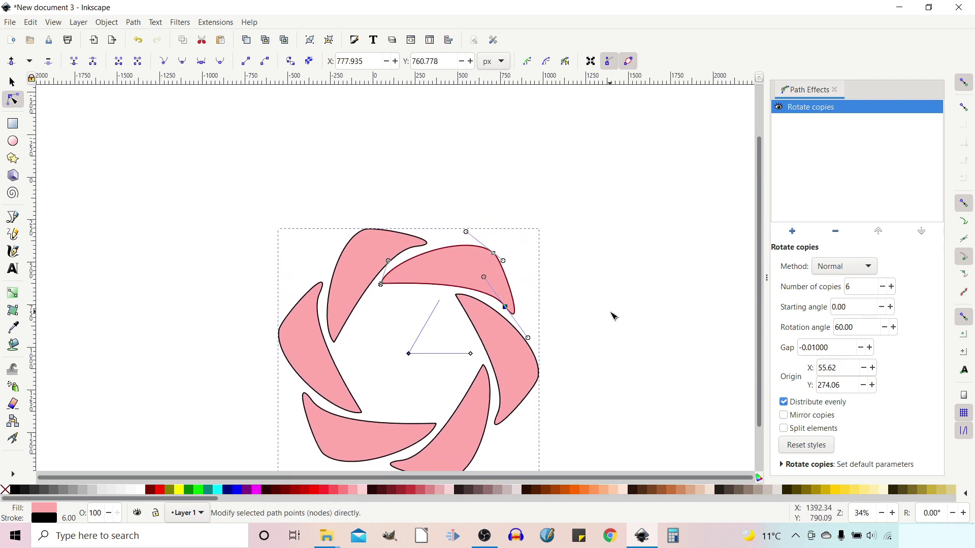
scroll(584, 316, "down", 1)
left_click_drag(484, 261, 476, 266)
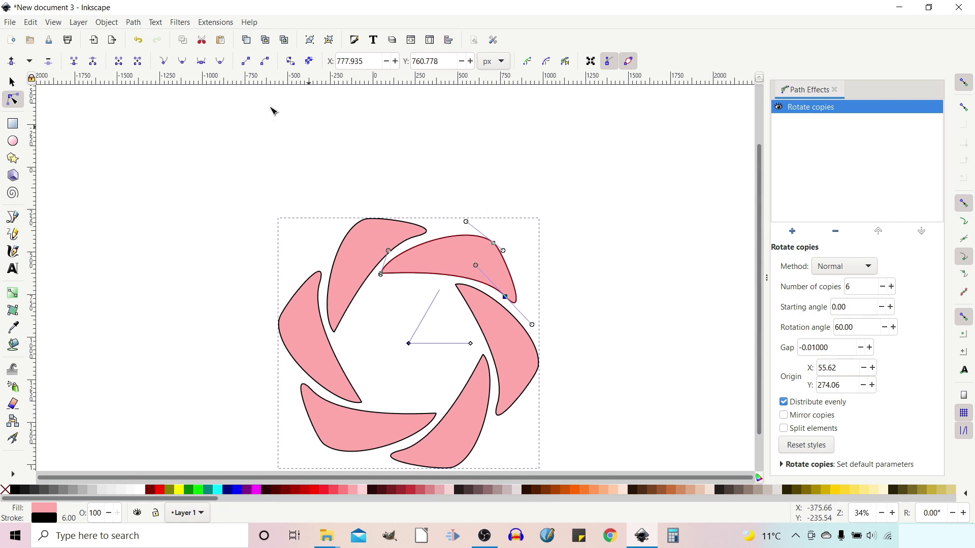
- Convert the rotated blade ring to a plain path and display its nodes
left_click(133, 23)
left_click(155, 37)
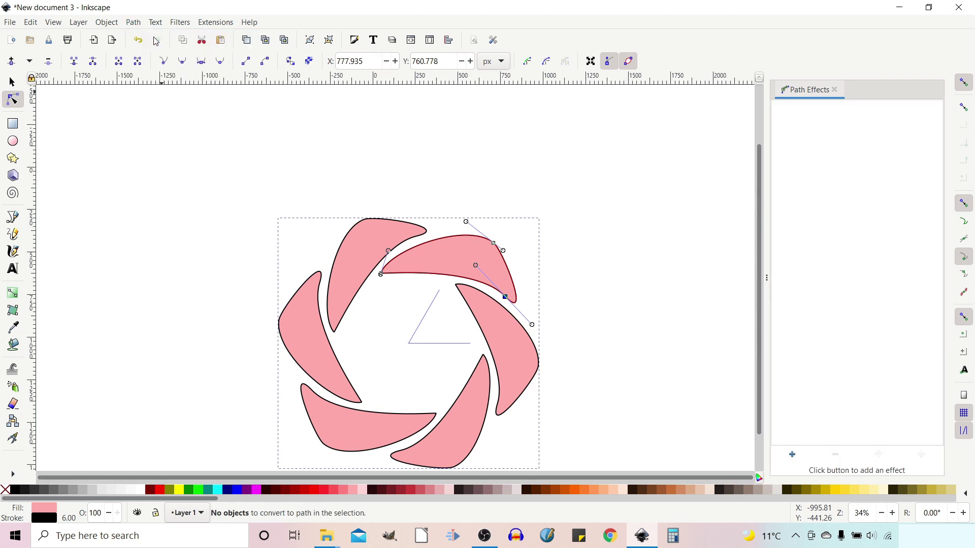
left_click(12, 83)
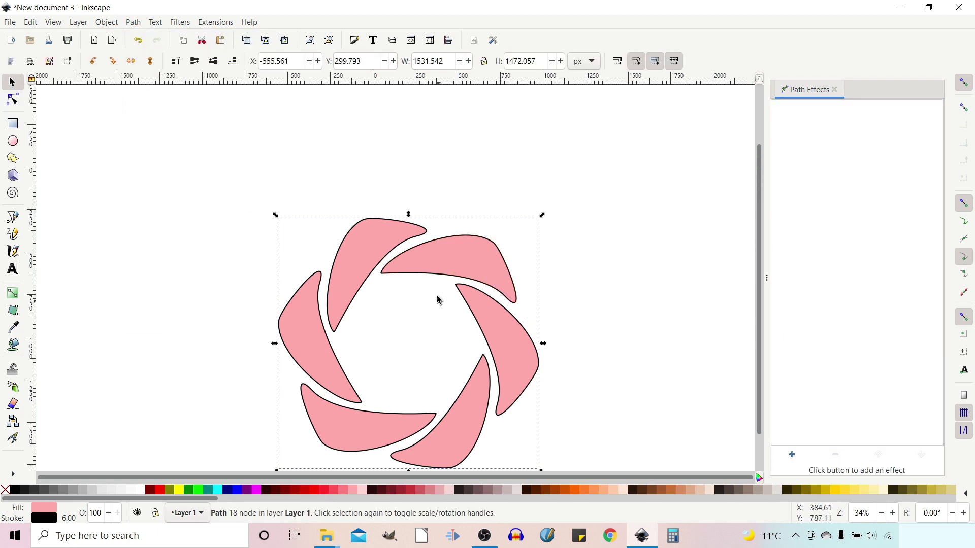
left_click(19, 104)
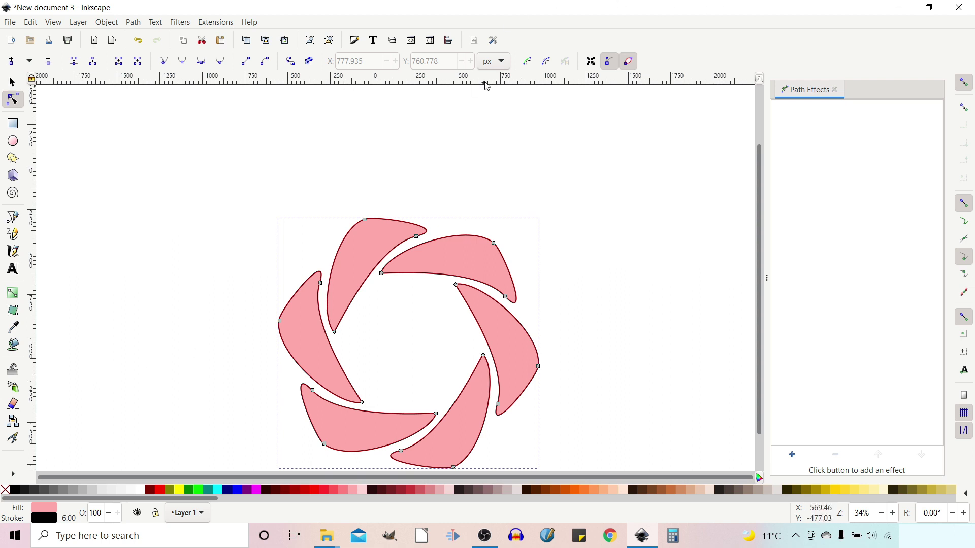
- Fill the blade ring with a radial gradient and make its outer stop fully opaque pink with lightness 75
left_click(355, 44)
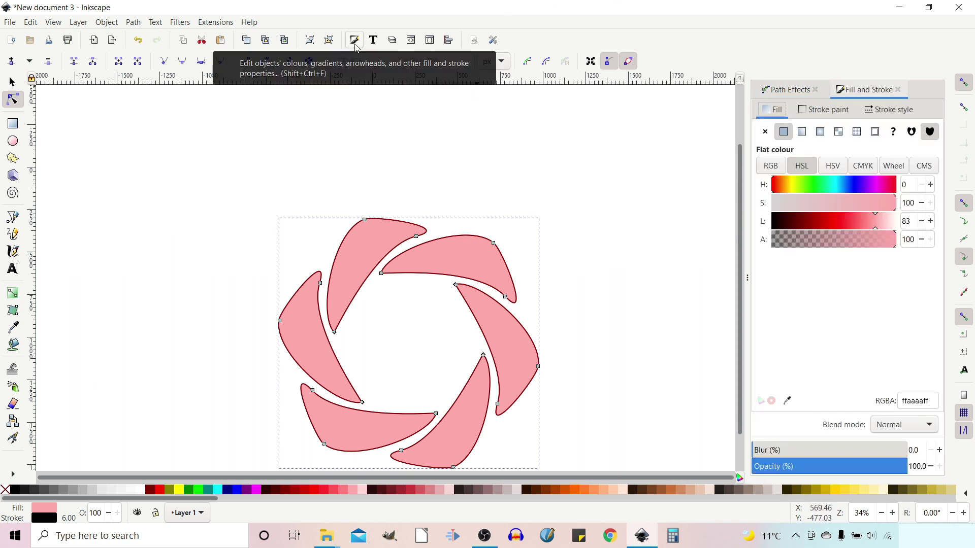
left_click(817, 134)
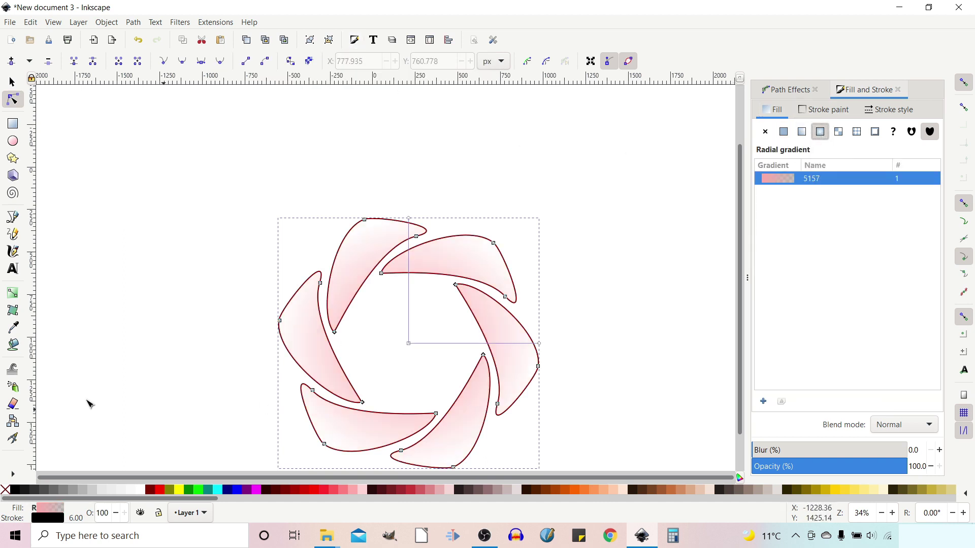
left_click(14, 295)
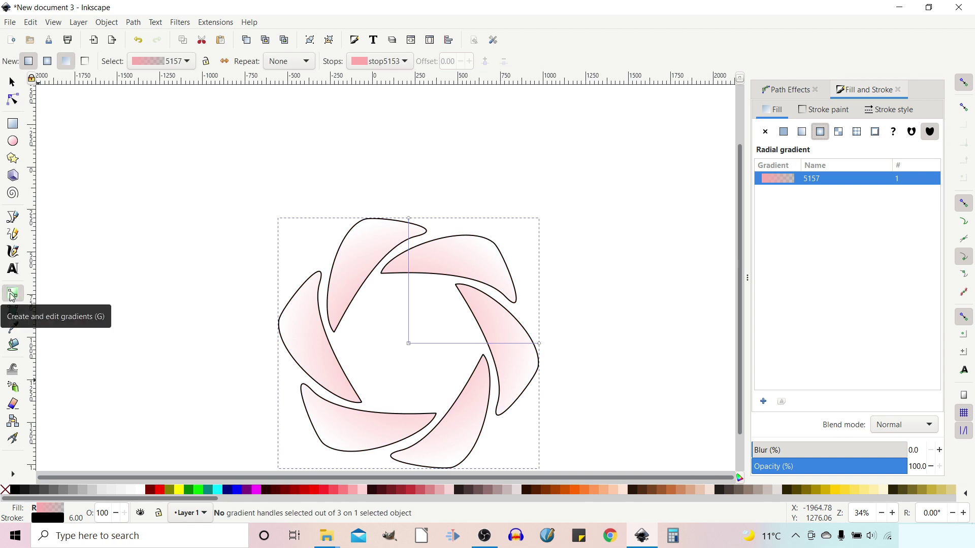
left_click(539, 344)
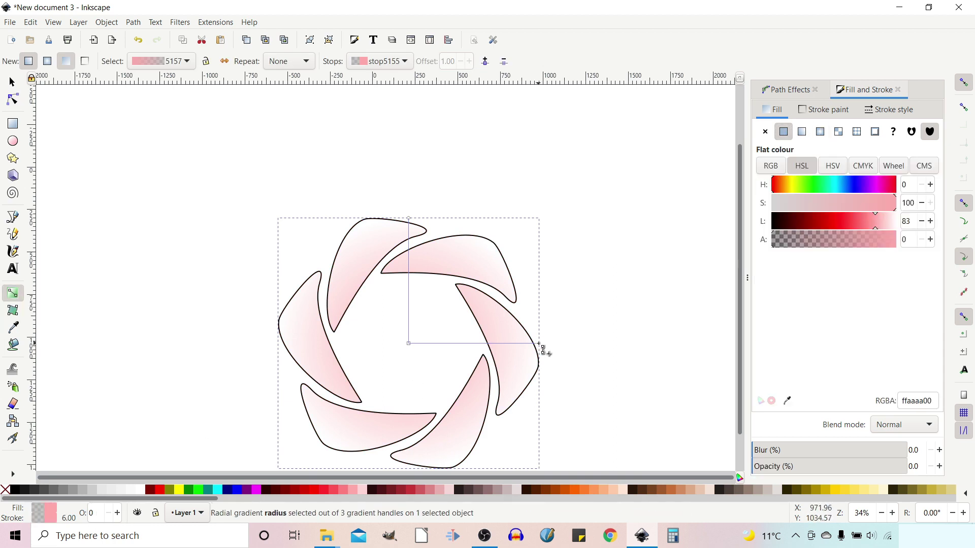
left_click_drag(796, 245, 866, 222)
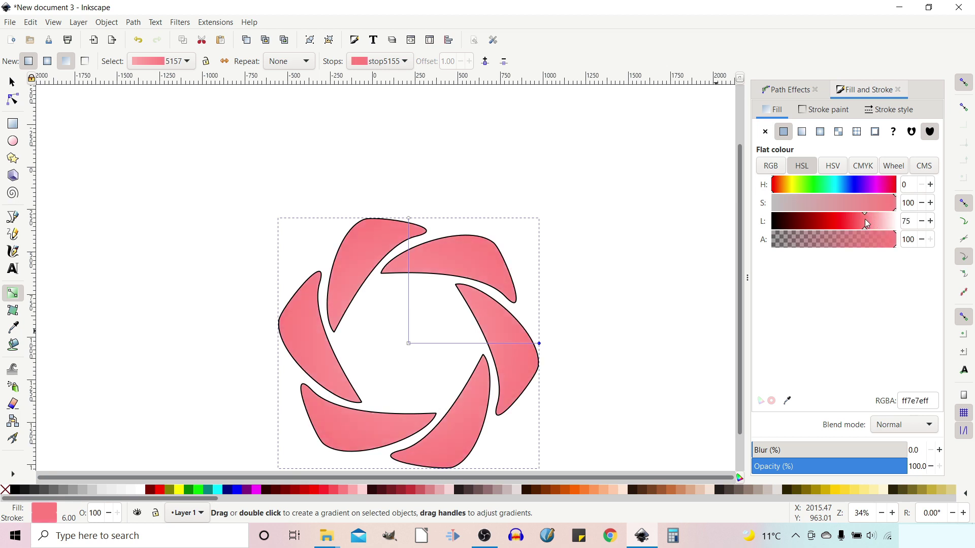
- Make the ring gradient's centre stop white and add another white stop at offset 0.30
left_click(409, 344)
left_click_drag(876, 219, 898, 220)
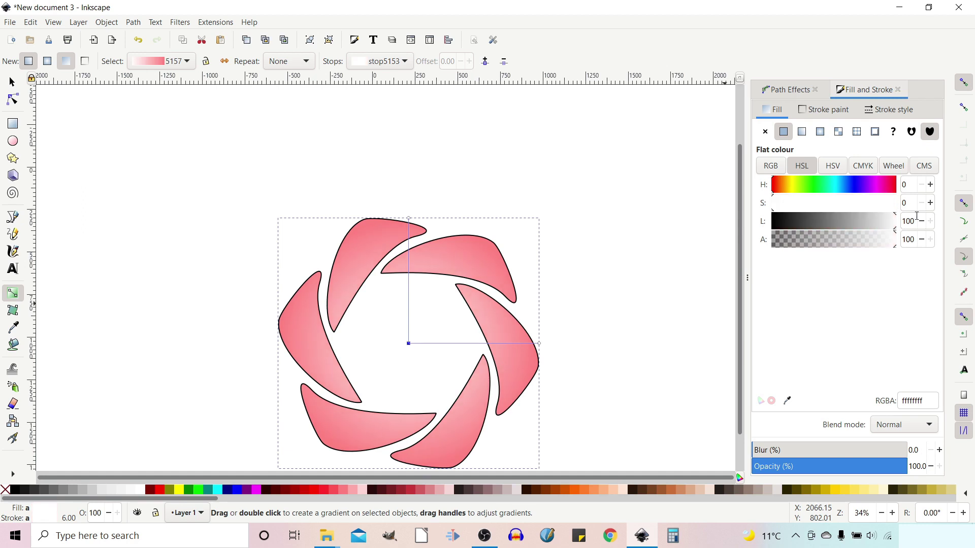
double_click(449, 344)
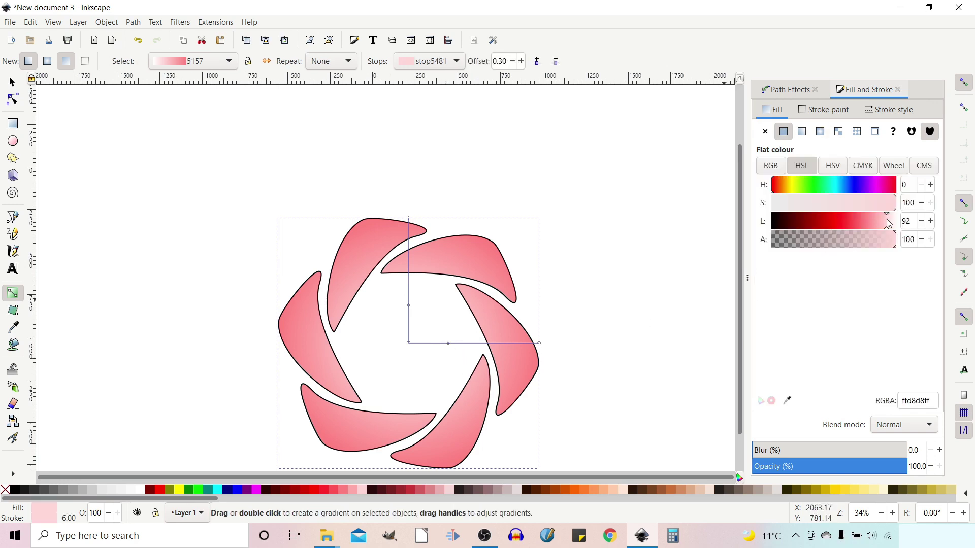
left_click_drag(889, 224, 898, 221)
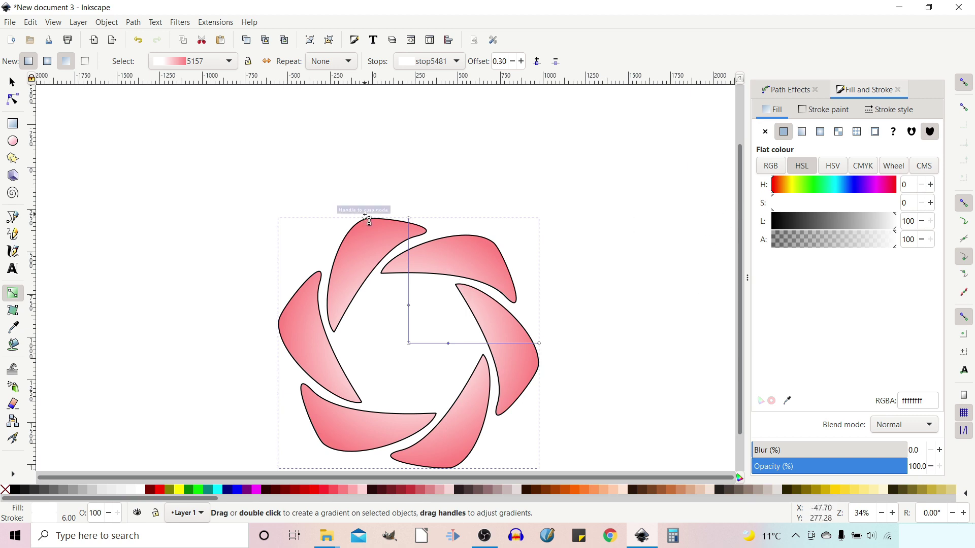
- Set the gradient's outer stop to lightness 70 and give the blade ring a dark red stroke
left_click(409, 218)
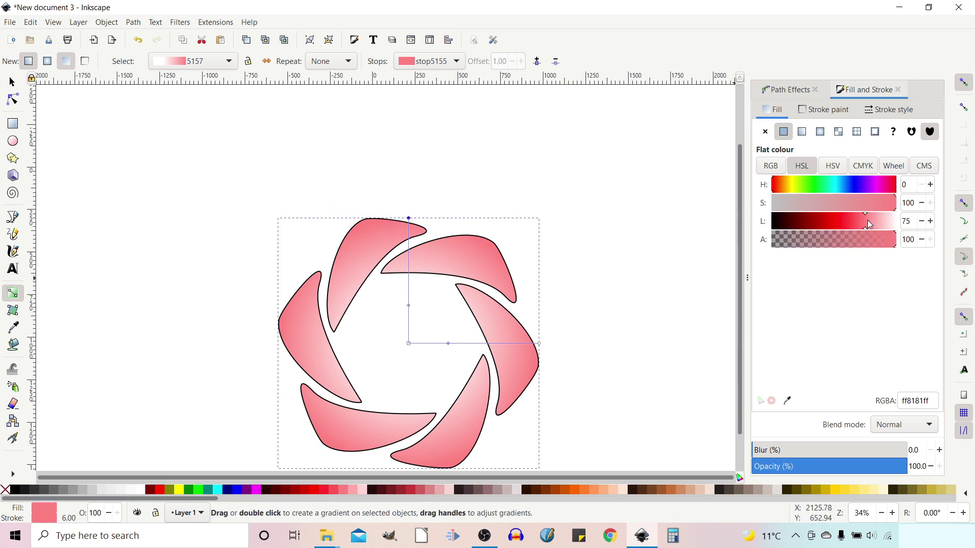
left_click_drag(868, 224, 860, 222)
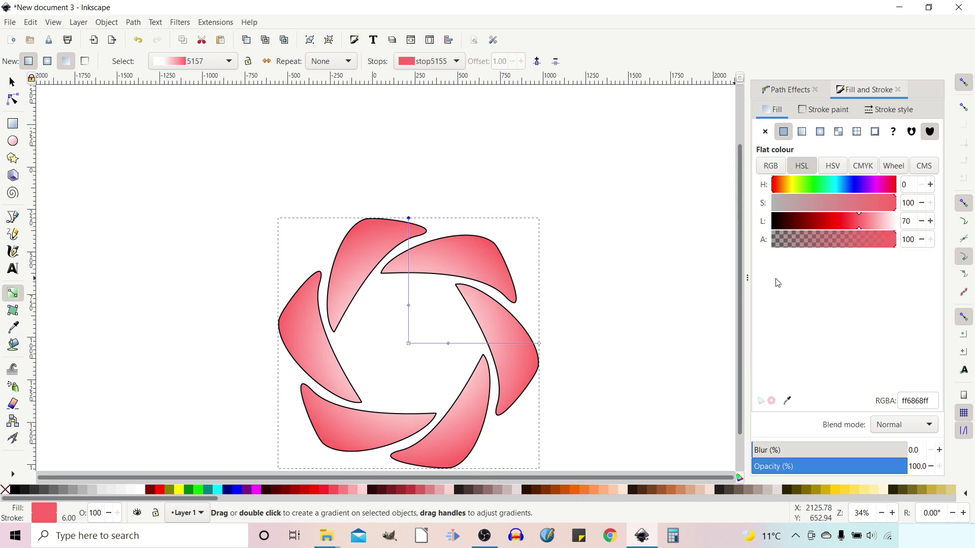
left_click(642, 331)
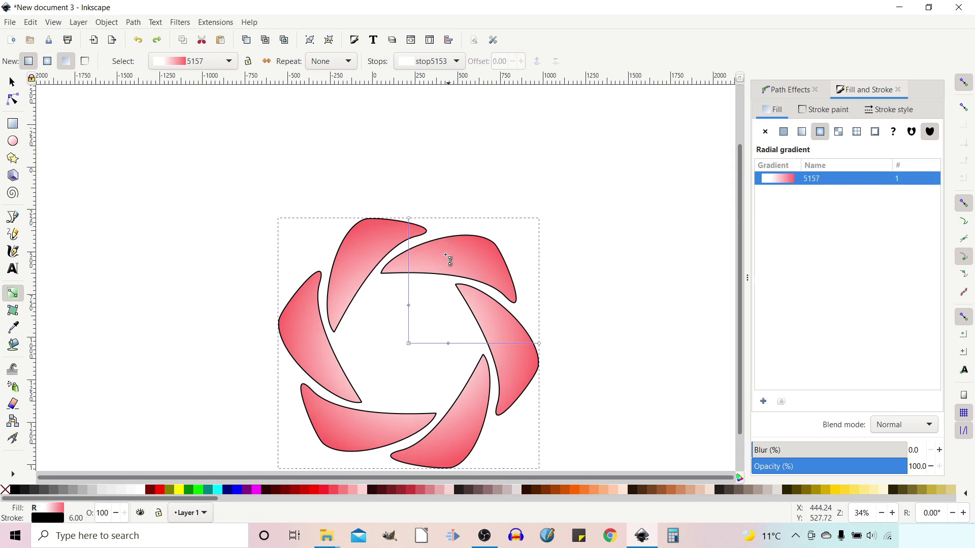
left_click(11, 84)
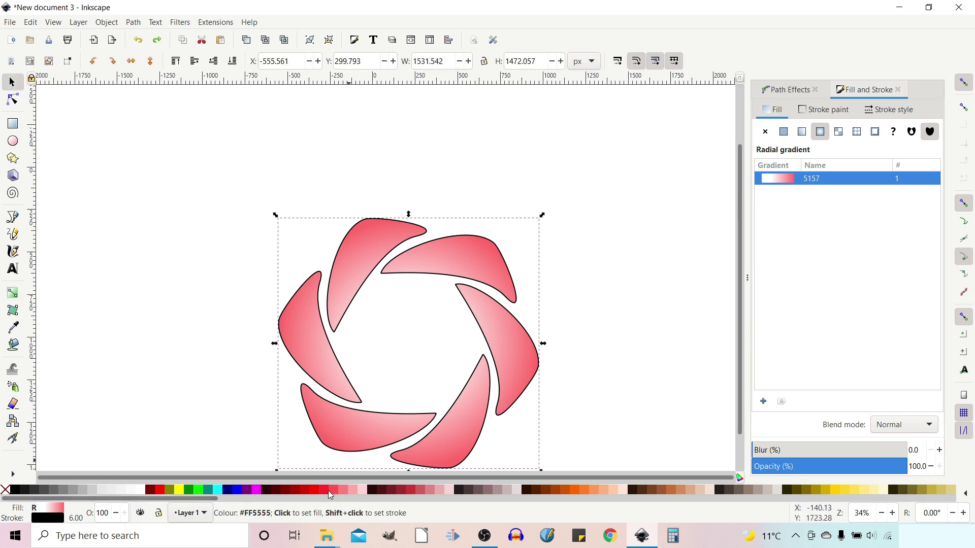
left_click(296, 492, "shift")
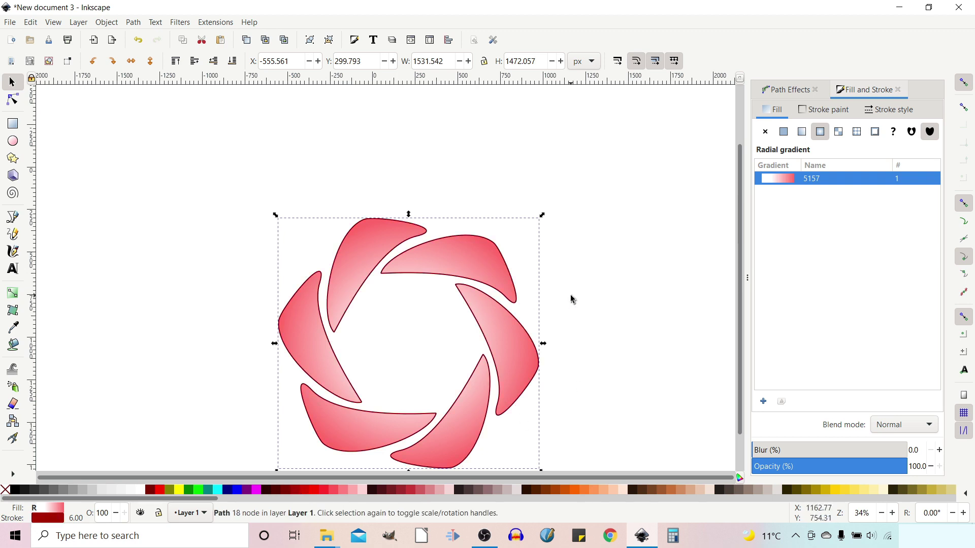
- Duplicate the blade ring, shrink the copy about its centre to about 763 × 733 px, and rotate it slightly counterclockwise
scroll(618, 242, "down", 3)
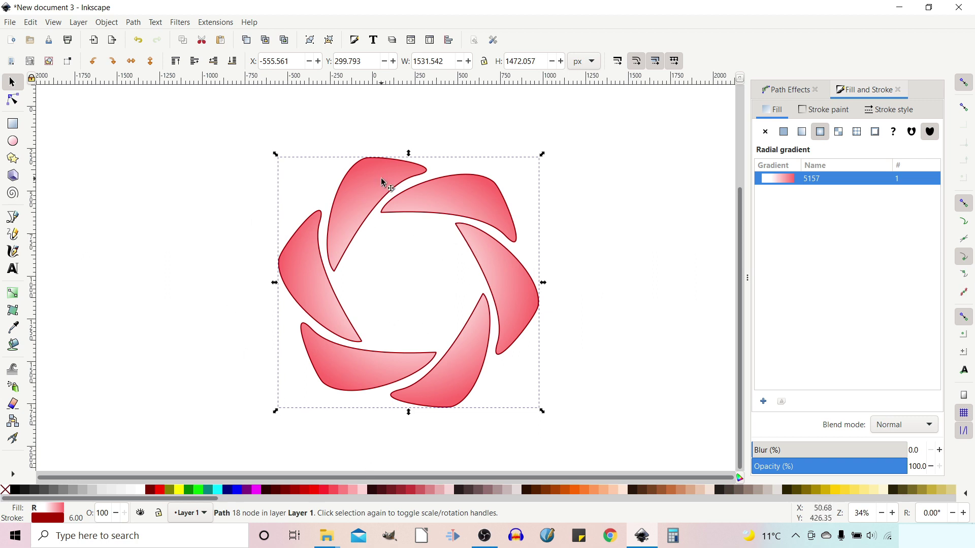
key("ctrl+d")
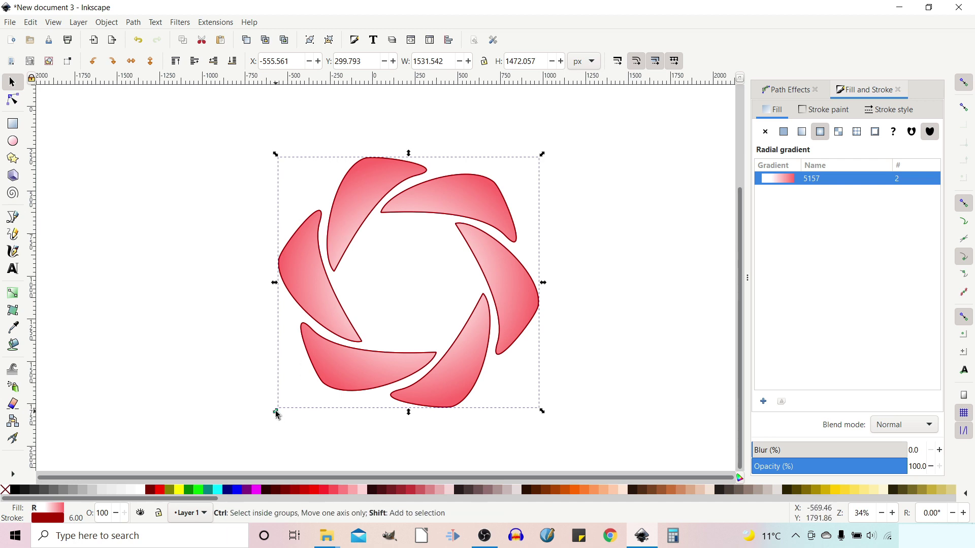
left_click_drag(277, 414, 344, 367)
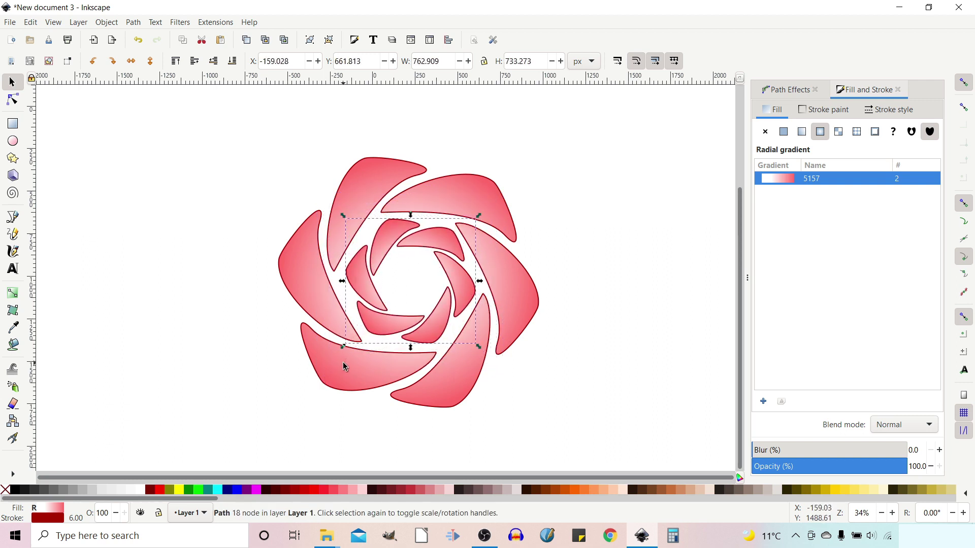
left_click(378, 331)
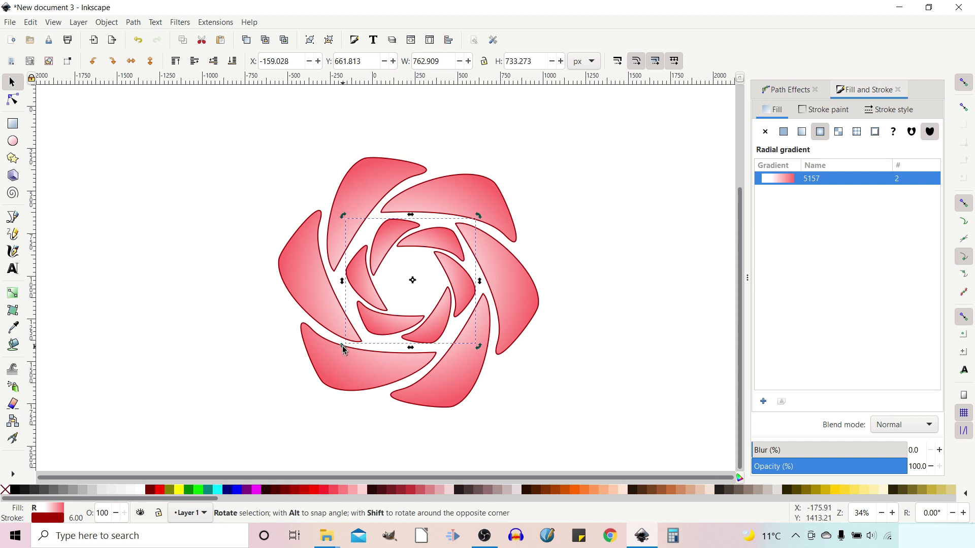
left_click_drag(343, 347, 354, 352)
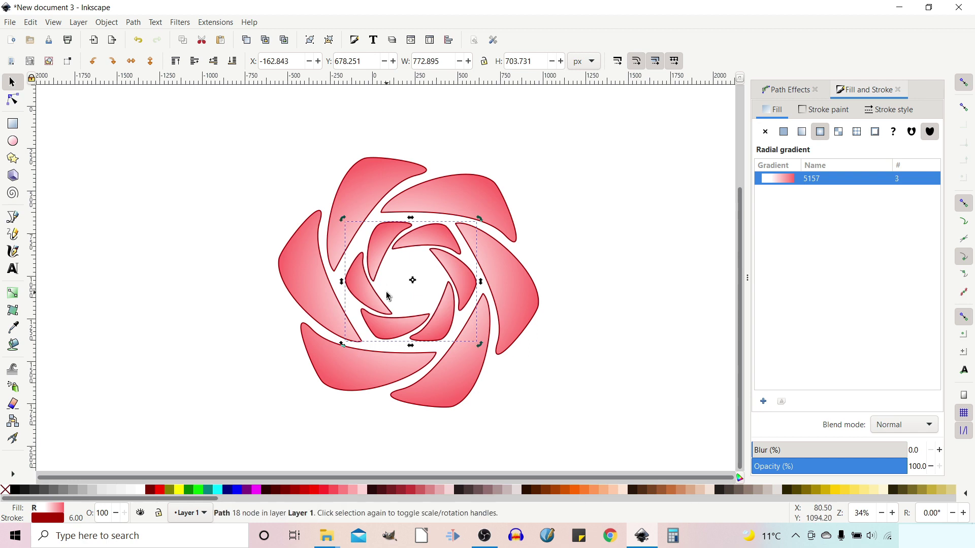
- Duplicate the inner ring, shrink the copy about its centre to about 361 × 329 px, and rotate it slightly counterclockwise
left_click(397, 306)
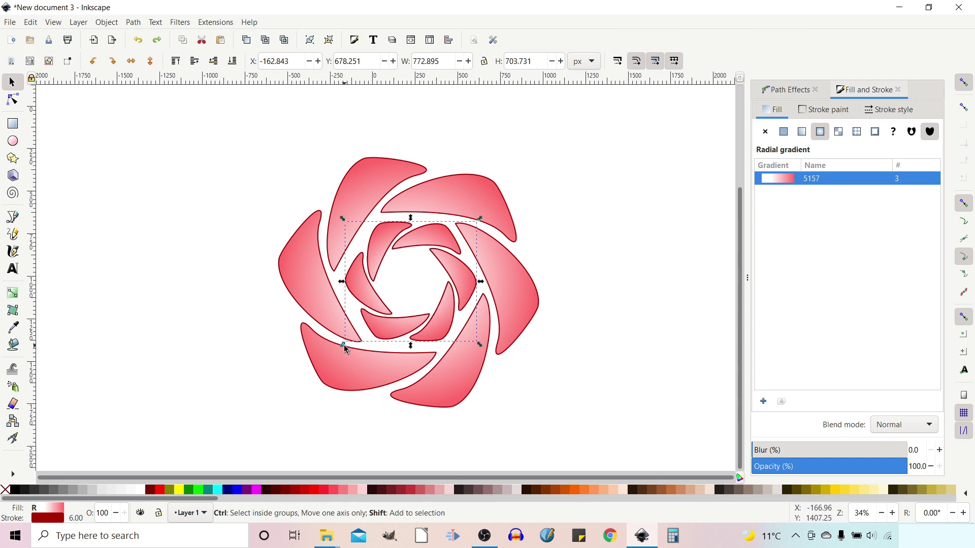
left_click_drag(344, 348, 380, 321)
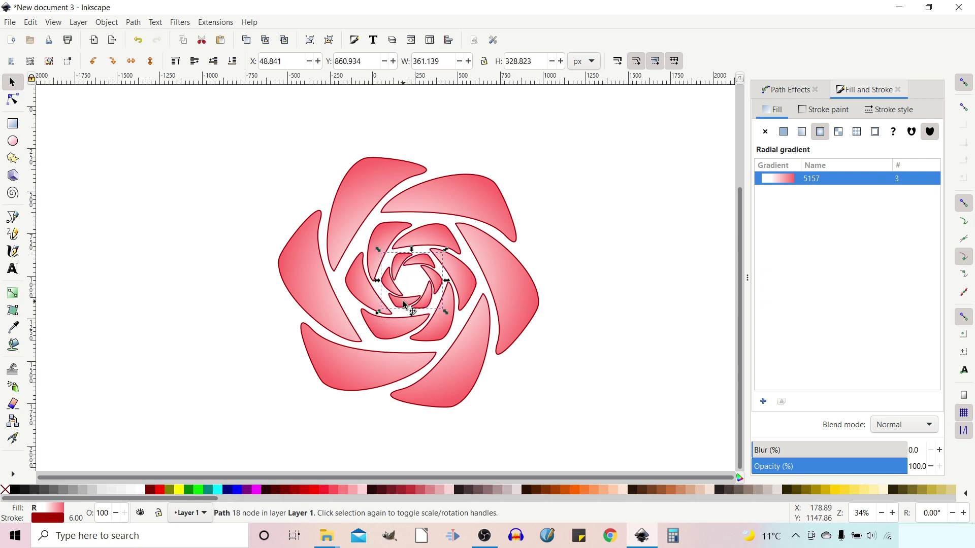
left_click_drag(382, 317, 386, 319)
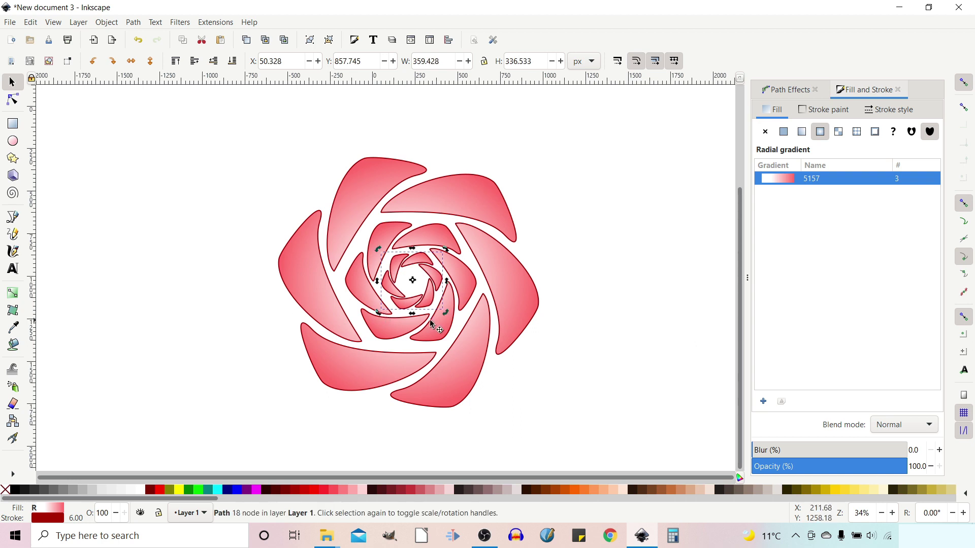
left_click(669, 238)
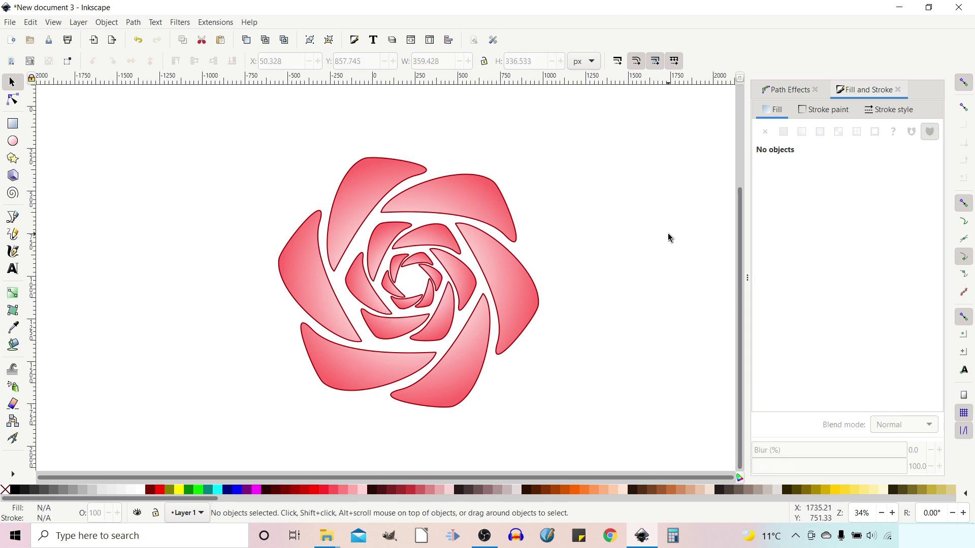
left_click_drag(669, 238, 604, 263)
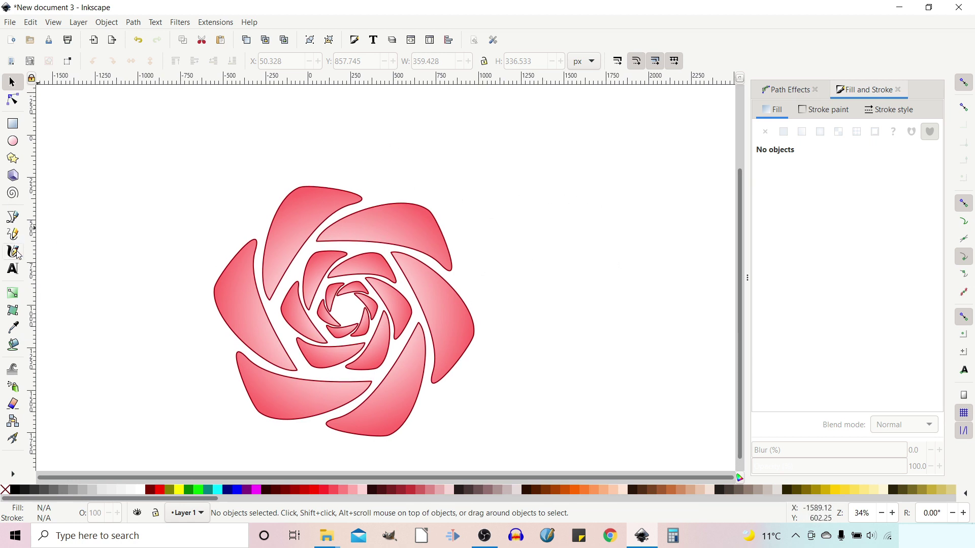
- Draw a closed triangular leaf beside the flower's upper-right petals with the Pen tool and fill it with Lime (#00FF00)
left_click(13, 219)
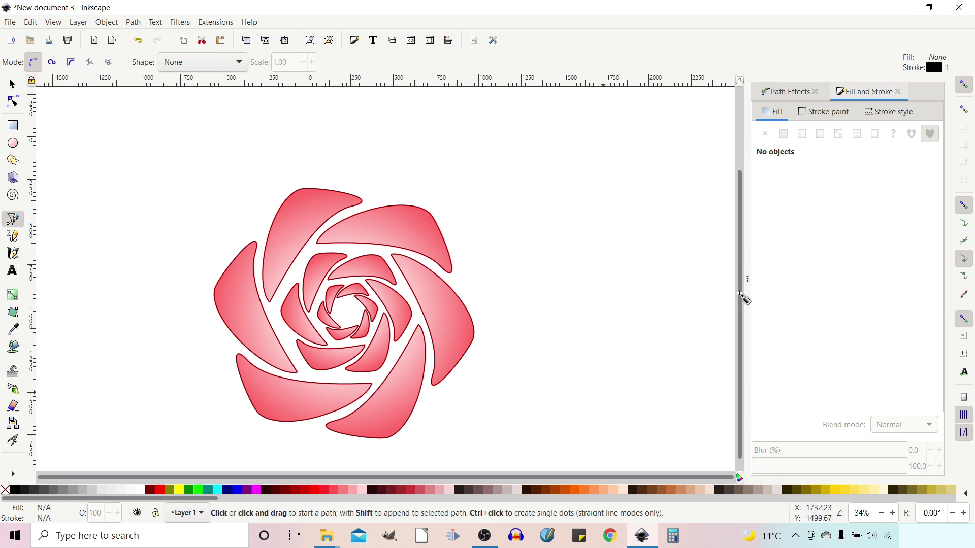
left_click(451, 214)
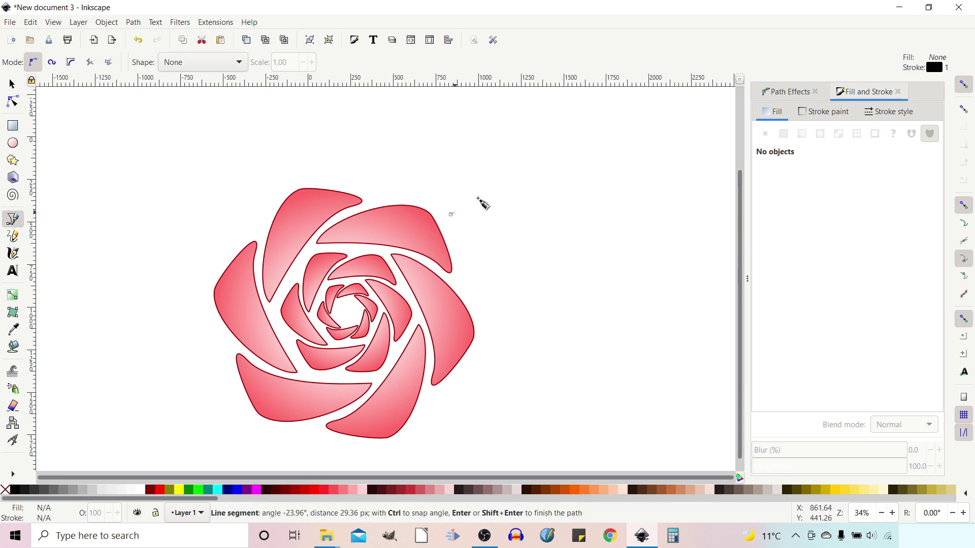
left_click(613, 207)
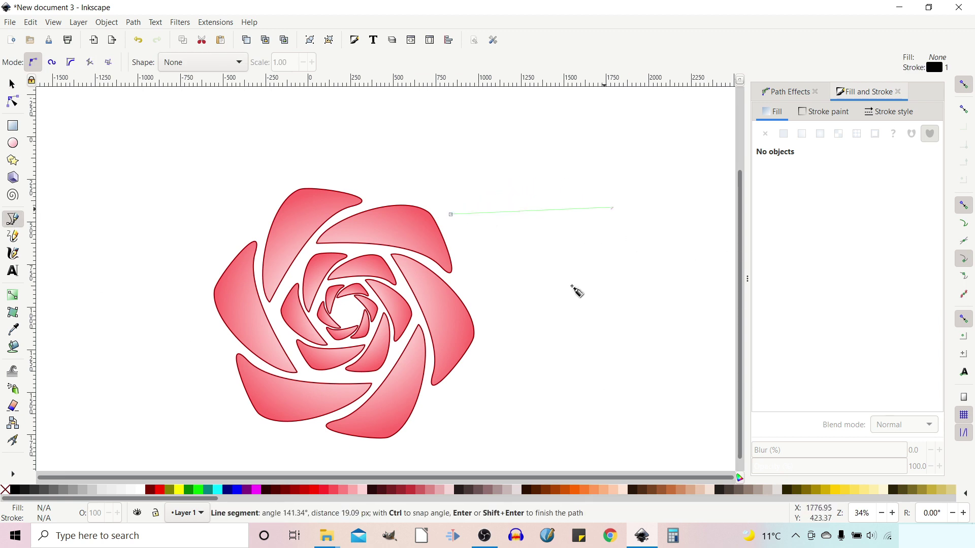
left_click(483, 317)
left_click(450, 215)
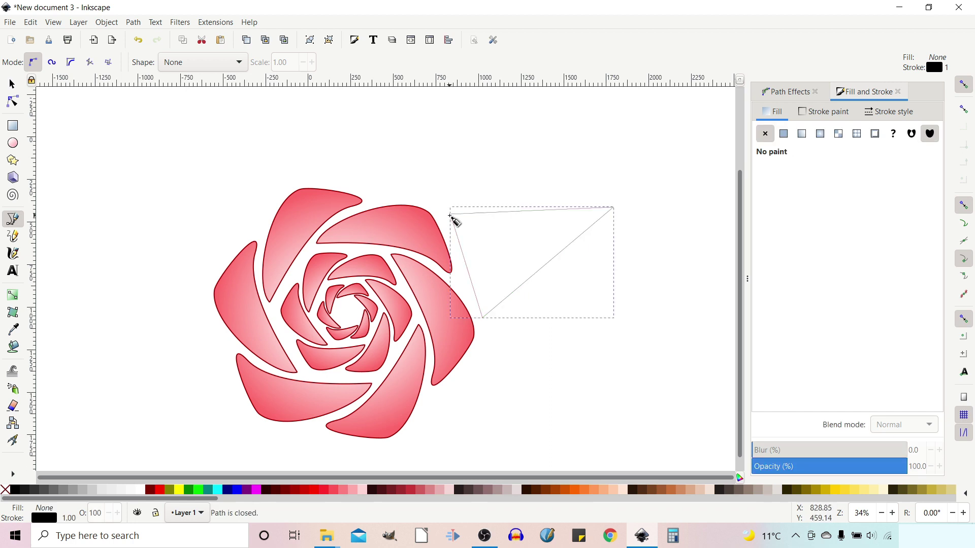
left_click(200, 491)
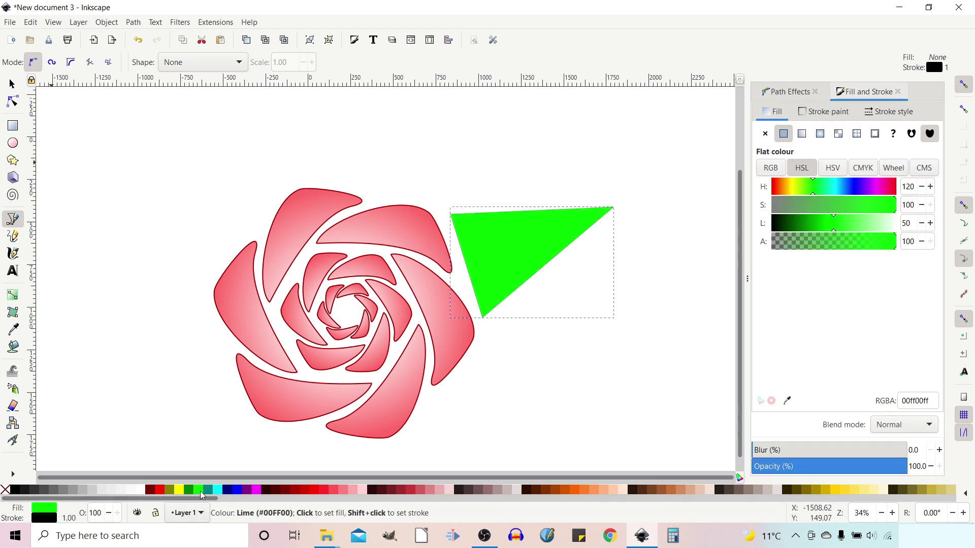
- Make all three nodes of the green triangle smooth
left_click(12, 102)
mouse_move(475, 213)
left_mouse_down()
mouse_move(483, 335)
mouse_move(643, 351)
left_mouse_up()
left_click(441, 193)
left_click(477, 242)
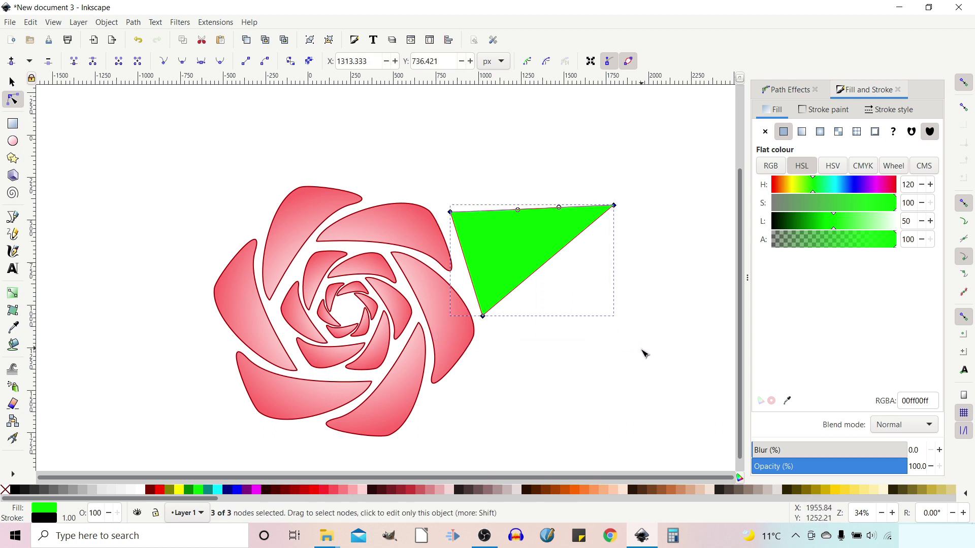
left_click(182, 60)
- Adjust the green shape's nodes and handles to form a rounded leaf with its narrow end beside the flower
left_click_drag(447, 318, 466, 312)
mouse_move(456, 254)
left_mouse_down()
mouse_move(462, 233)
mouse_move(465, 246)
left_mouse_up()
left_click_drag(479, 317, 483, 321)
left_click(451, 217)
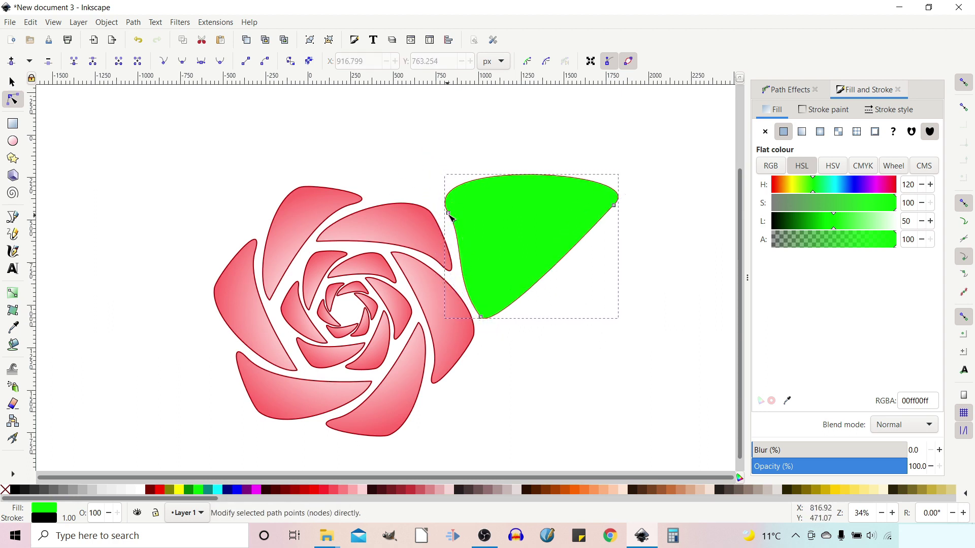
left_click_drag(451, 218, 448, 220)
left_click_drag(655, 169, 617, 163)
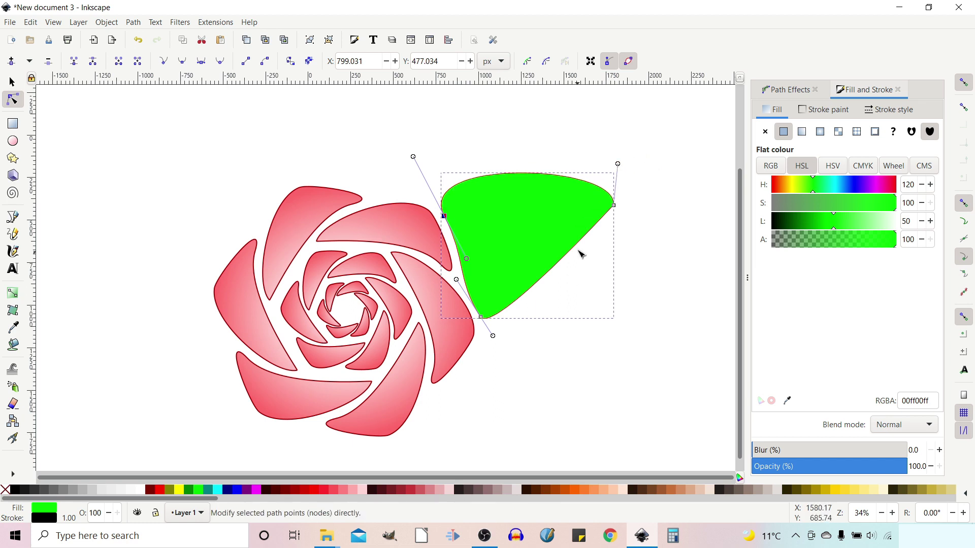
left_click_drag(581, 254, 588, 364)
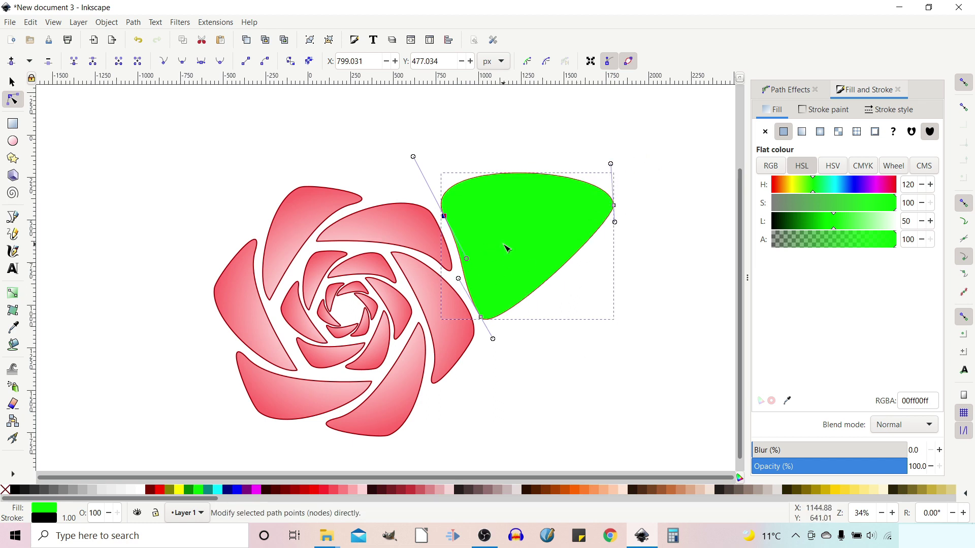
- Fill the leaf with a radial gradient and make its outer stop an opaque darker green (#00BB00)
left_click(822, 133)
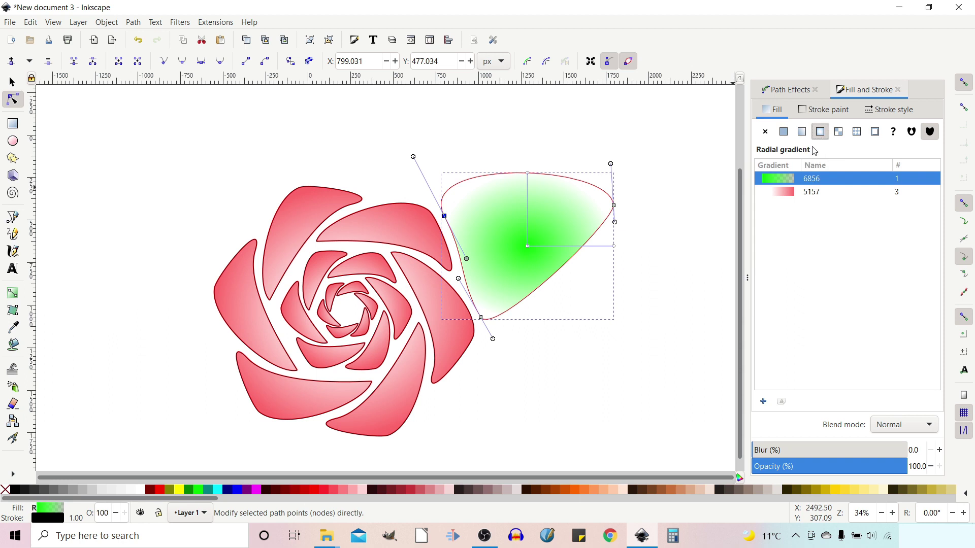
left_click(14, 295)
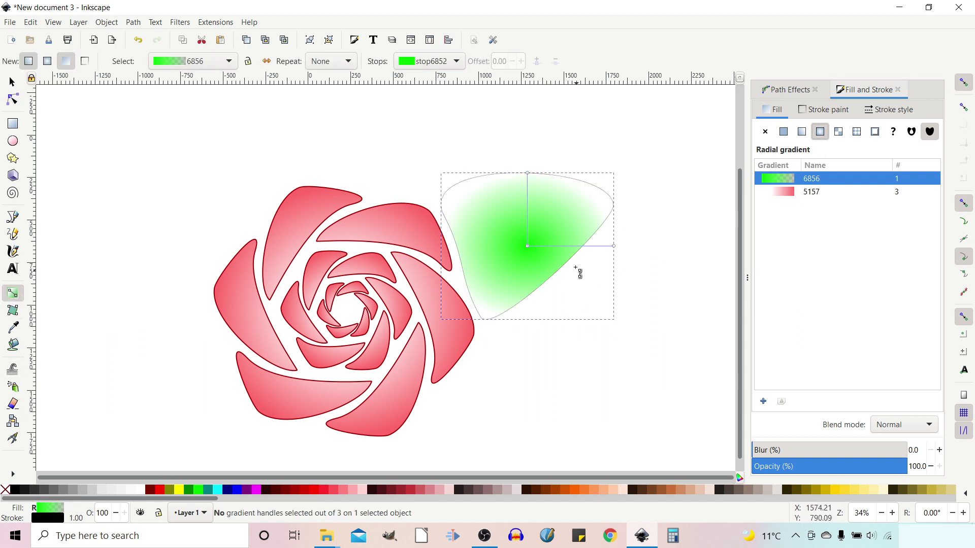
left_click(614, 247)
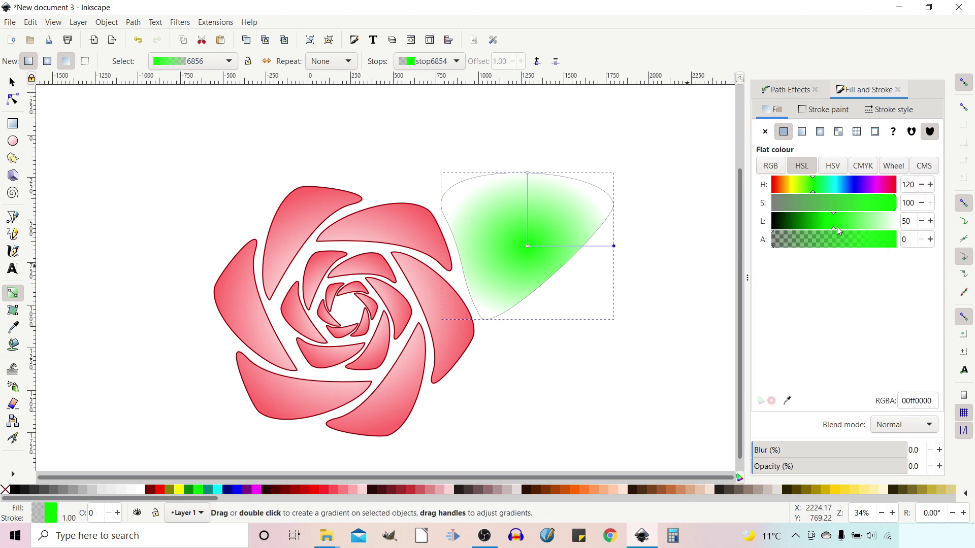
left_click_drag(833, 222, 903, 236)
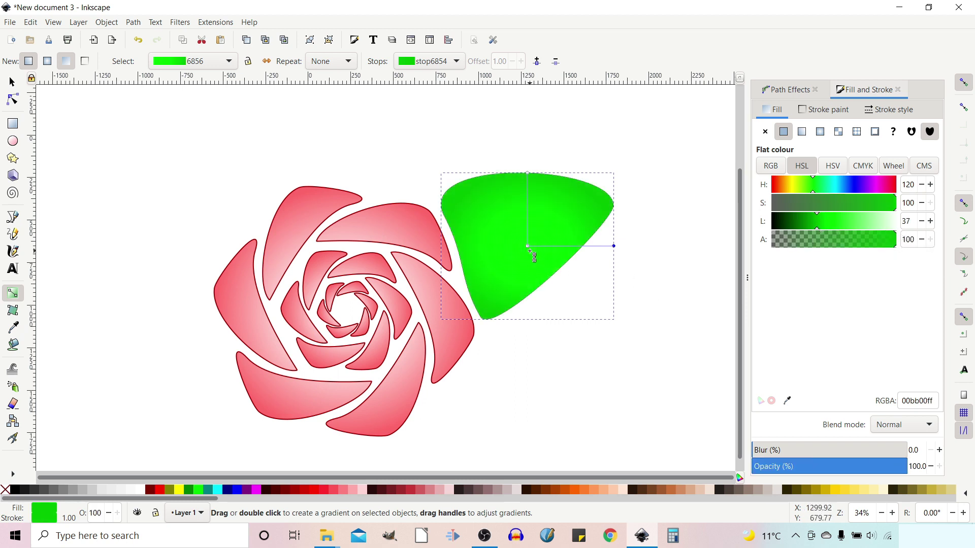
- Move the leaf gradient's centre toward its narrow end and aim the radius handles at the two outer corners
left_click_drag(531, 251, 483, 253)
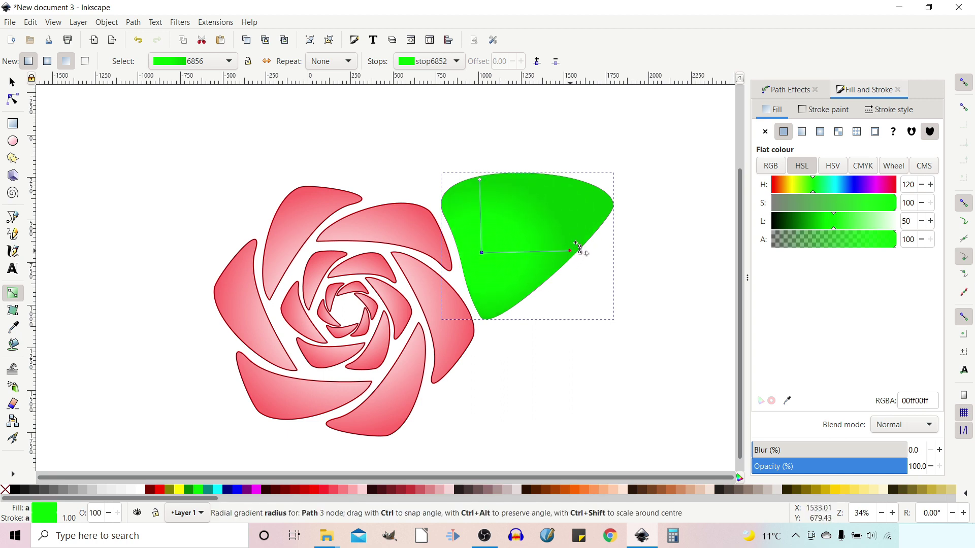
left_click_drag(577, 245, 584, 226)
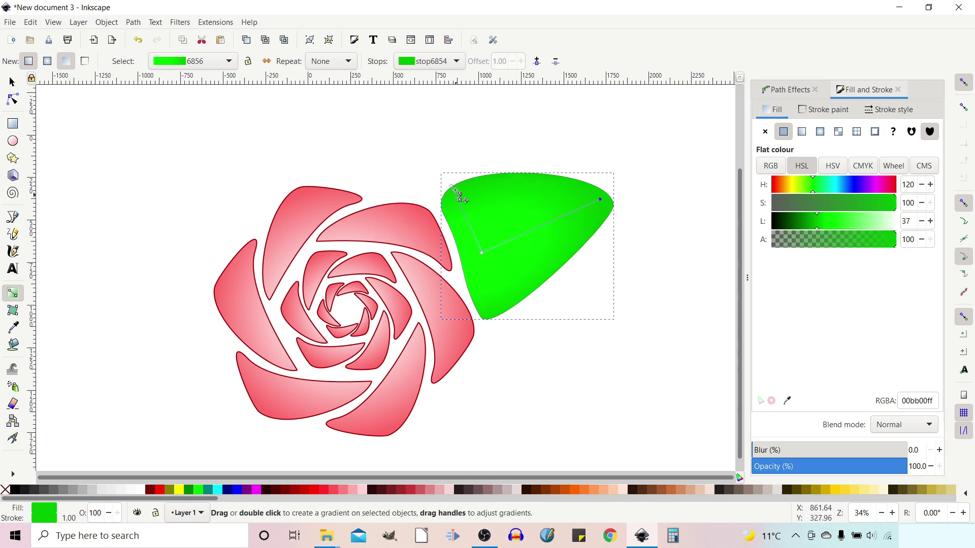
left_click_drag(451, 186, 456, 192)
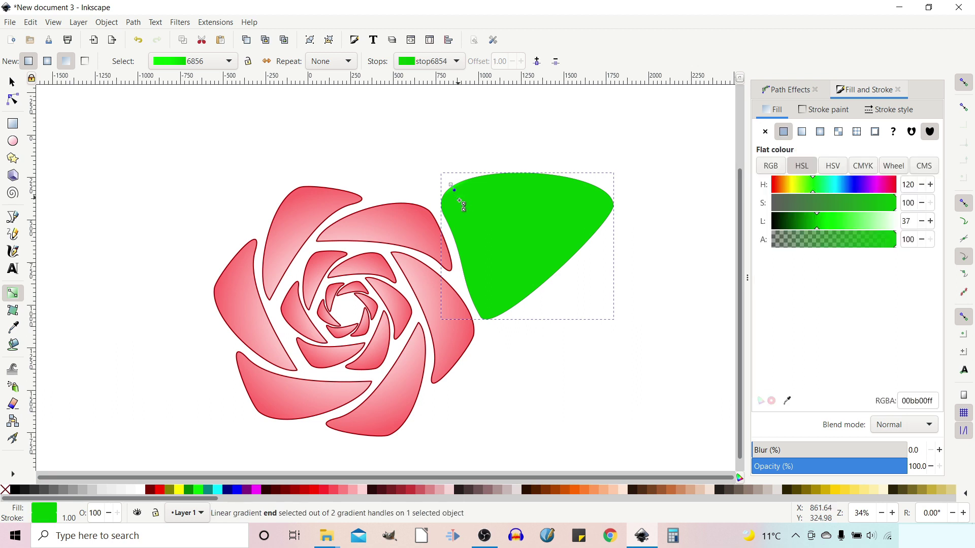
key("ctrl+z")
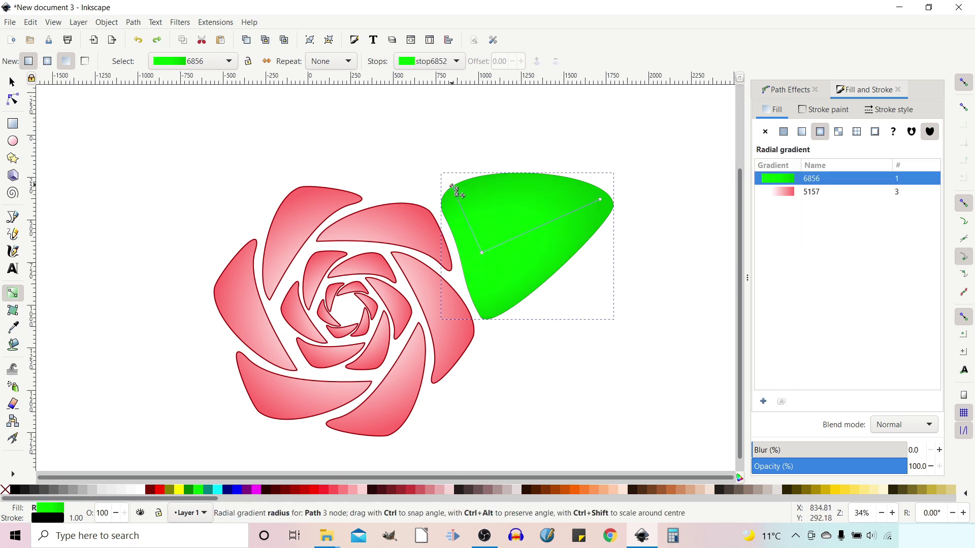
left_click(456, 193)
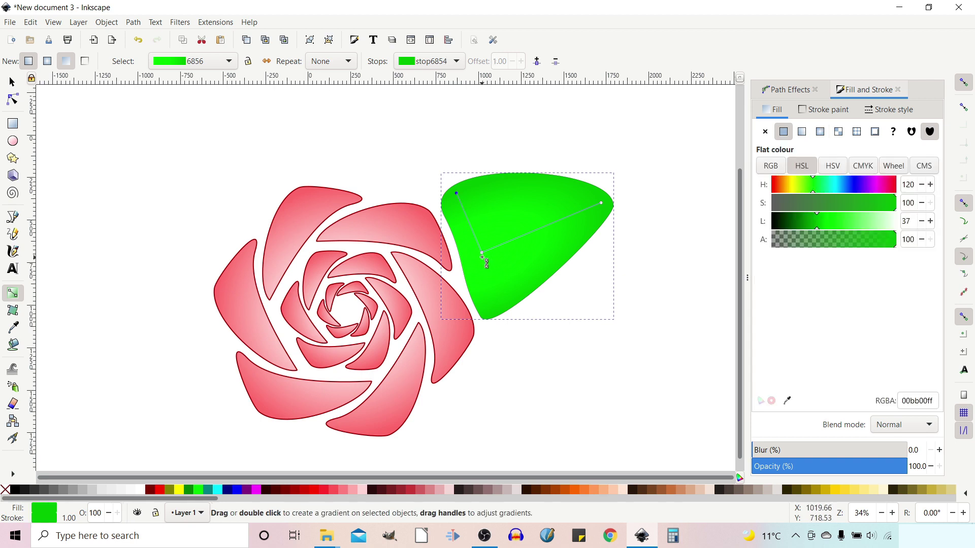
left_click(484, 259)
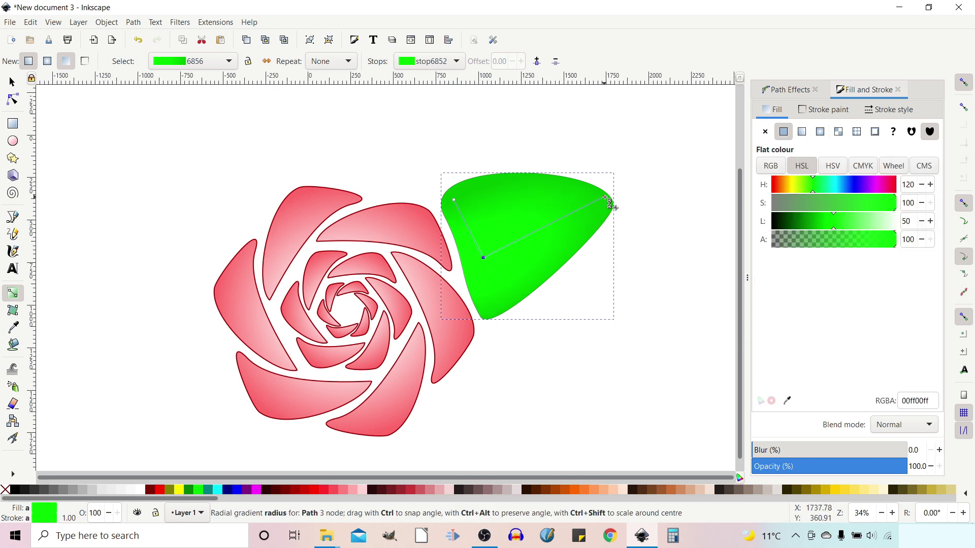
left_click(608, 197)
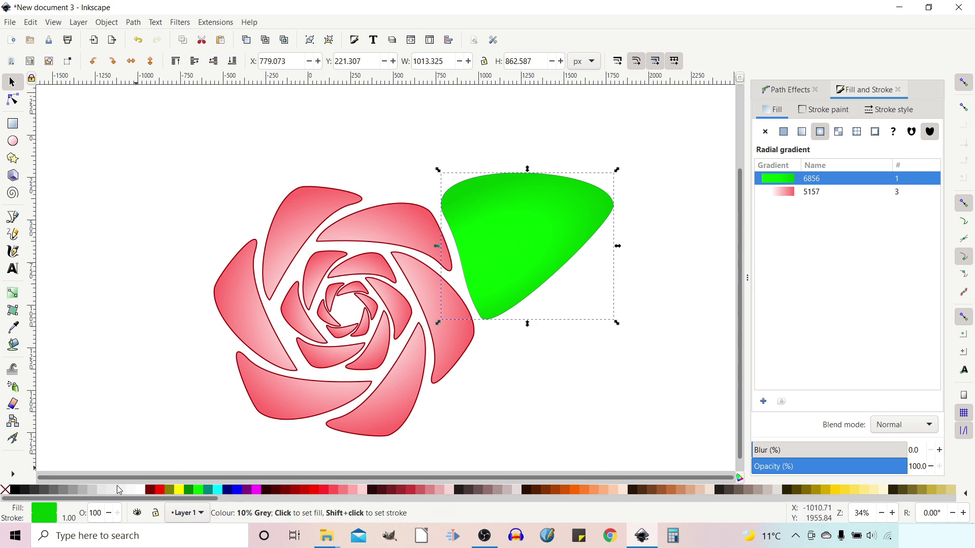
- Give the leaf a Green (#008000) outline with a stroke width of 6 px
left_click(191, 494, "shift")
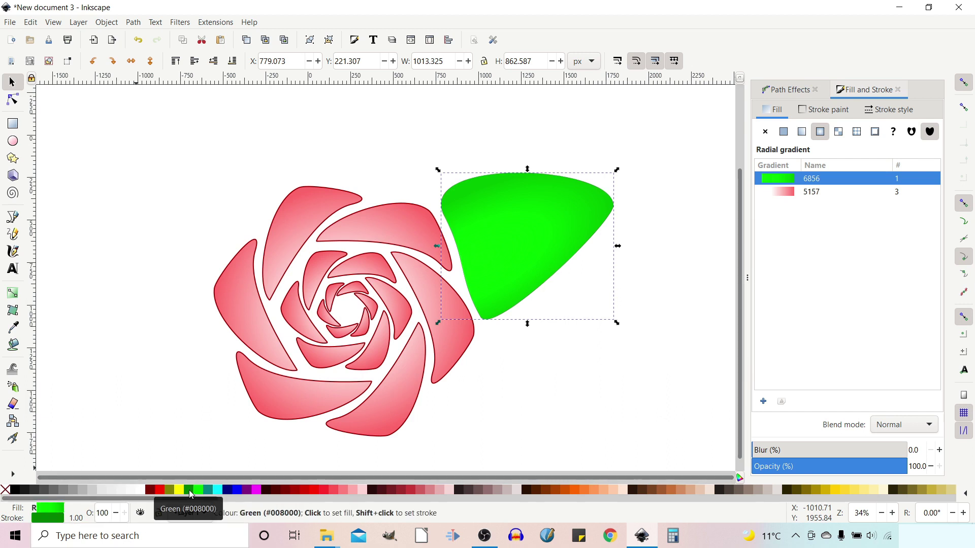
right_click(77, 524)
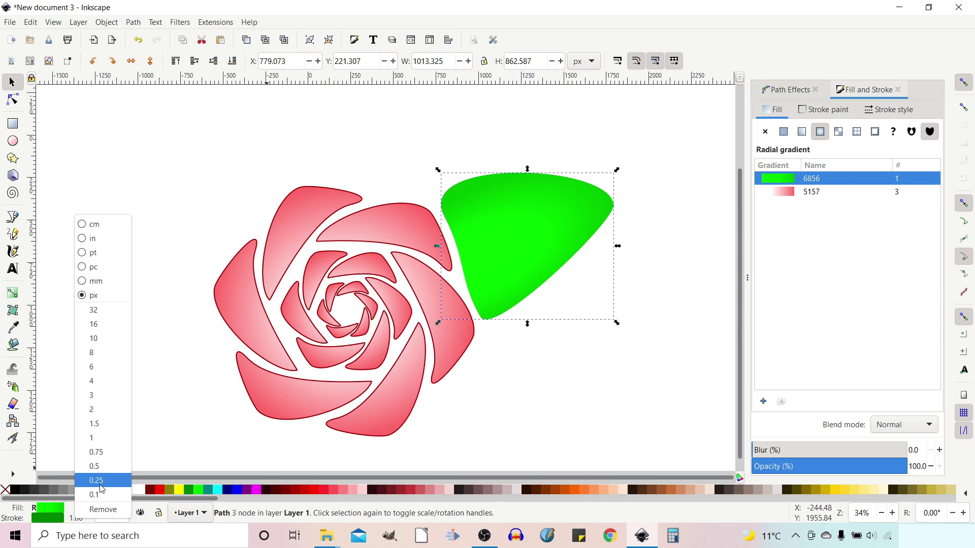
left_click(101, 382)
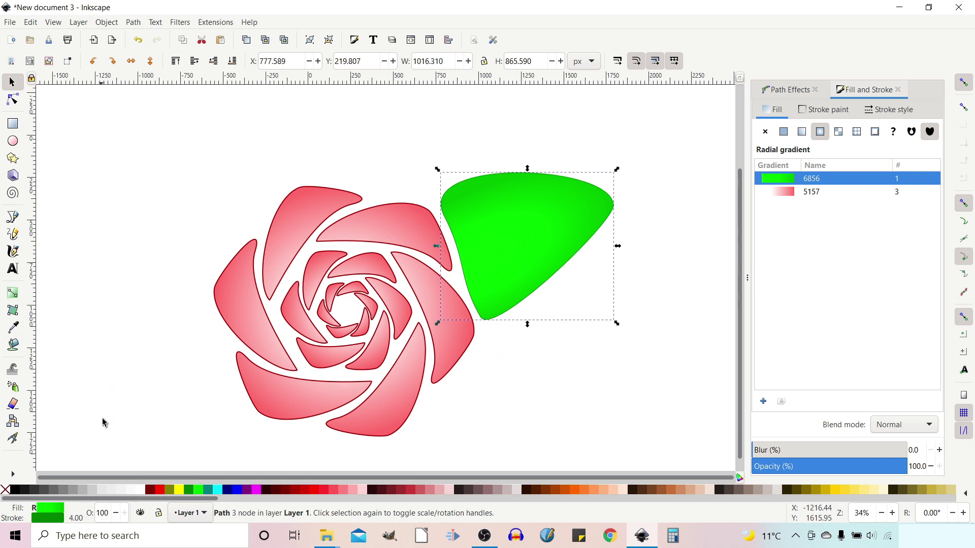
right_click(71, 522)
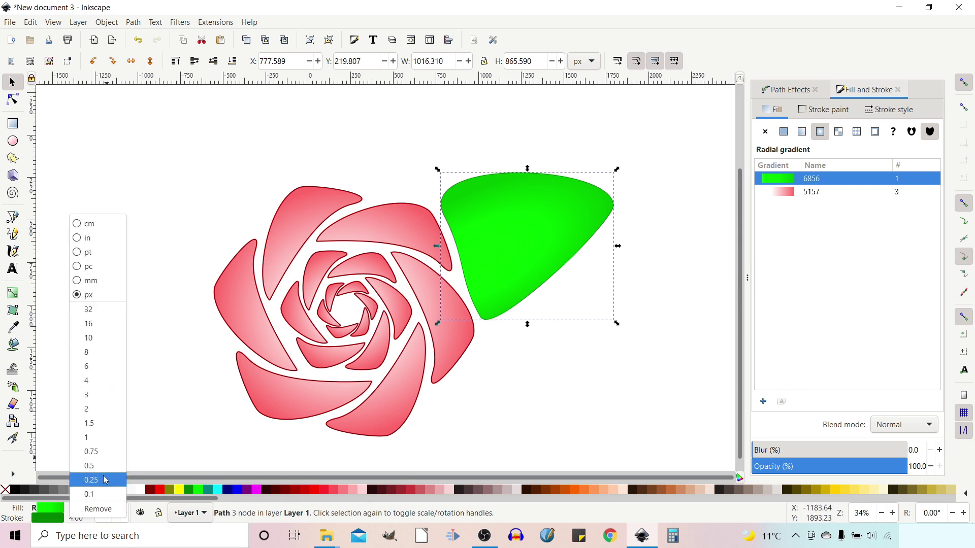
left_click(93, 369)
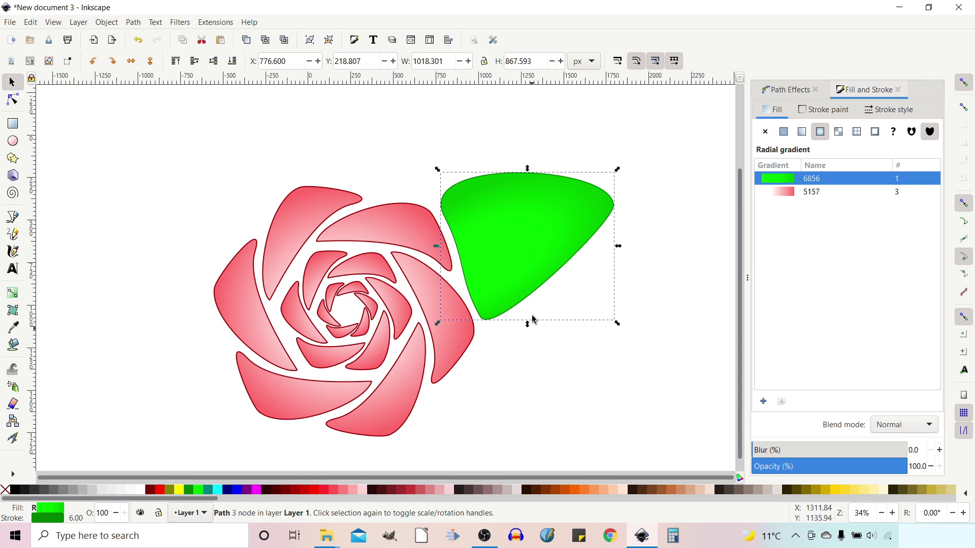
- Set the leaf's rotation centre to the flower's centre, then duplicate the leaf and rotate the copy counterclockwise to above the petals
left_click(523, 240)
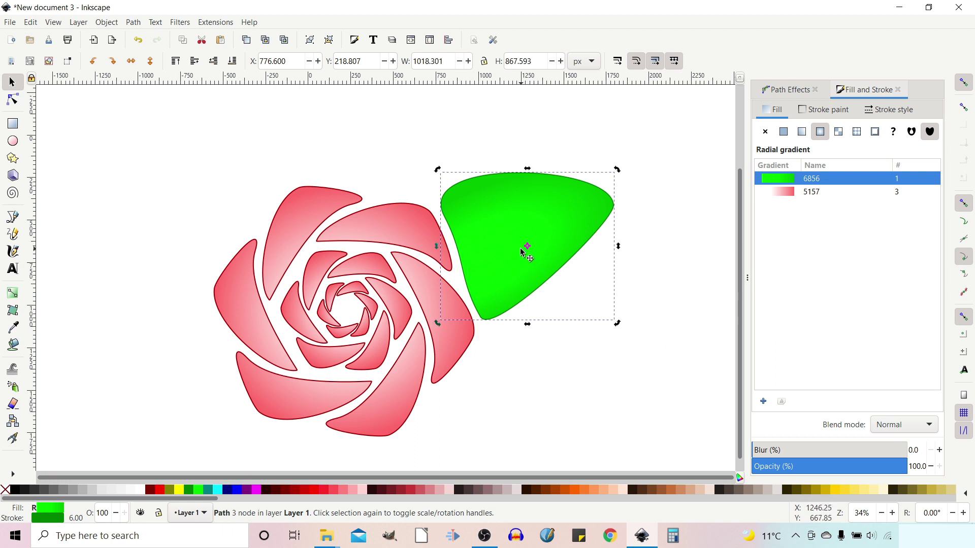
left_click_drag(528, 247, 350, 311)
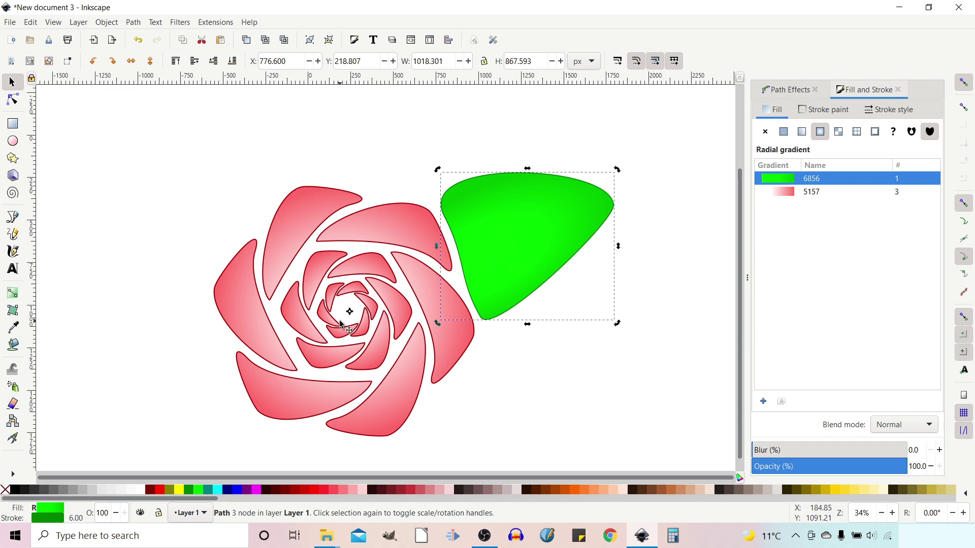
left_click_drag(349, 312, 348, 309)
key("ctrl")
key("ctrl+d")
left_click_drag(617, 169, 616, 173)
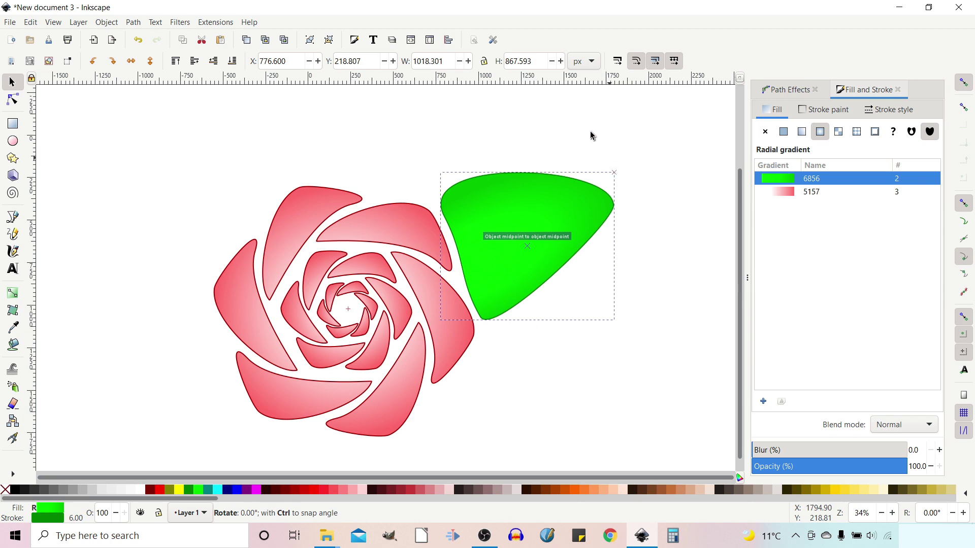
left_click_drag(591, 135, 373, 84)
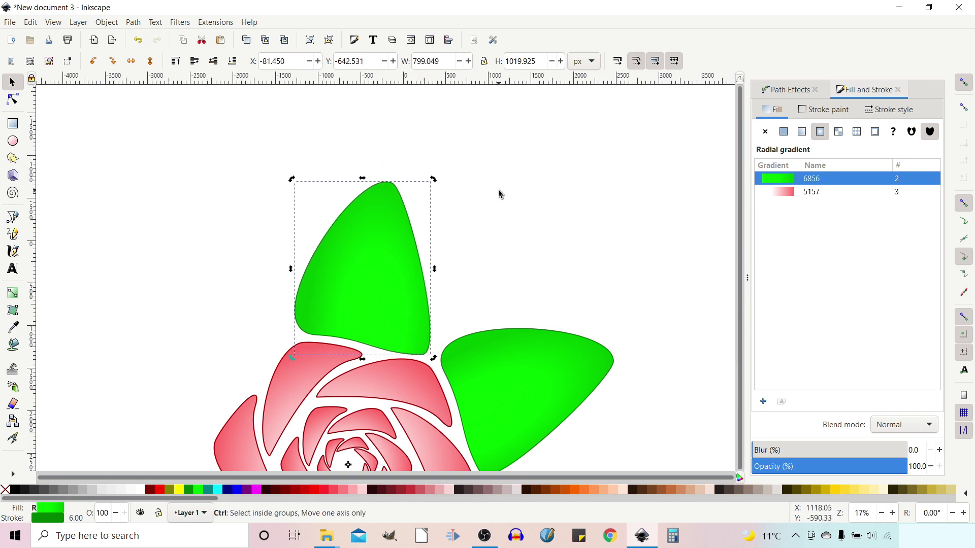
- Group the flower rings with both leaves and rotate the group clockwise so the leaves fan out on the flower's right side
scroll(498, 194, "down", 4, "ctrl")
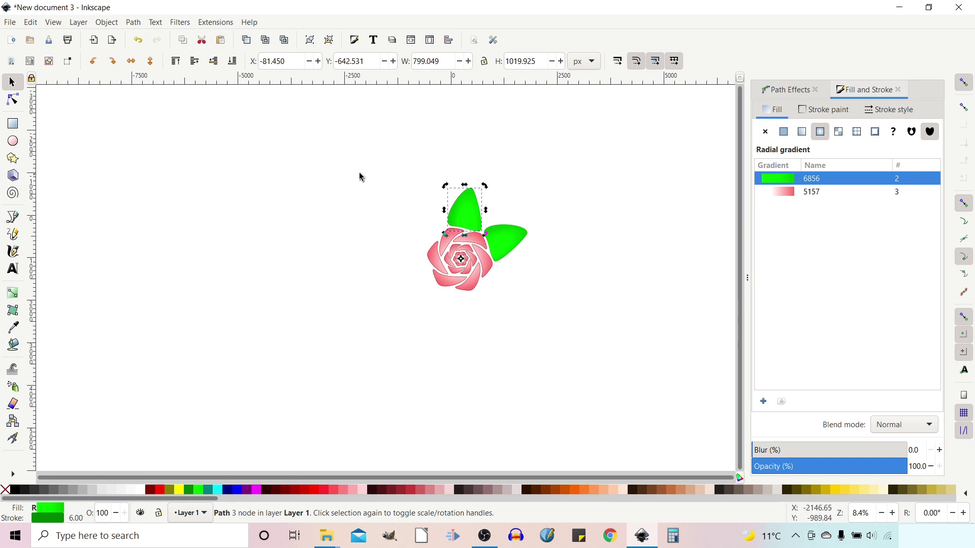
left_click_drag(381, 160, 588, 333)
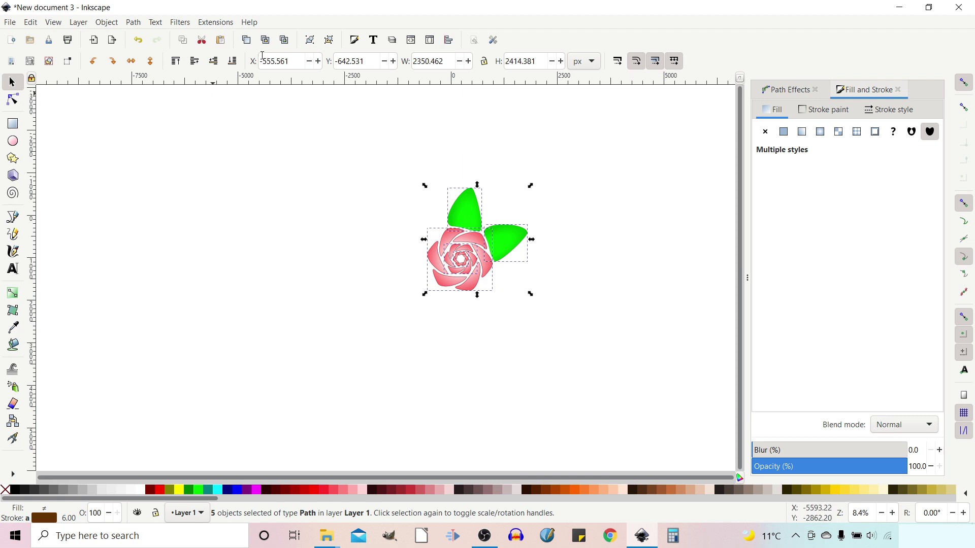
left_click(311, 40)
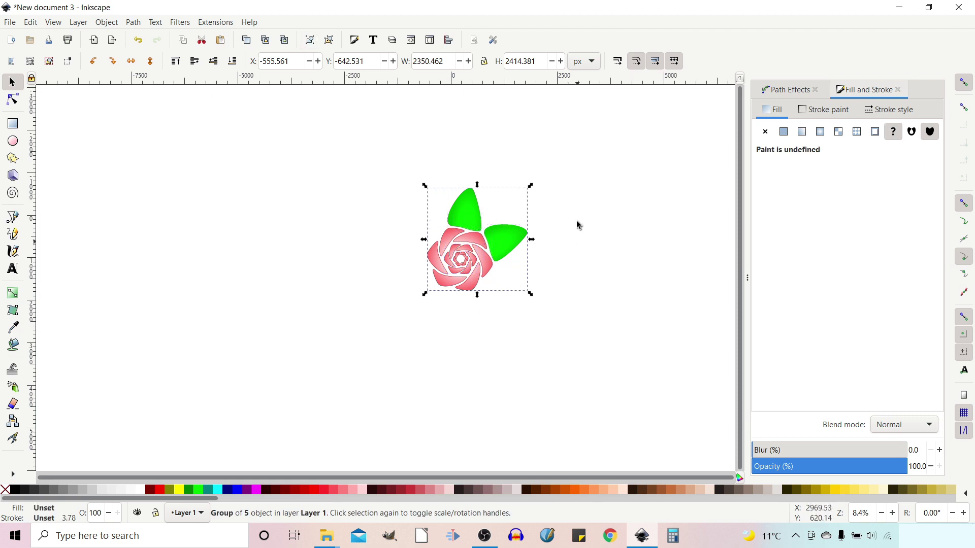
left_click(516, 253)
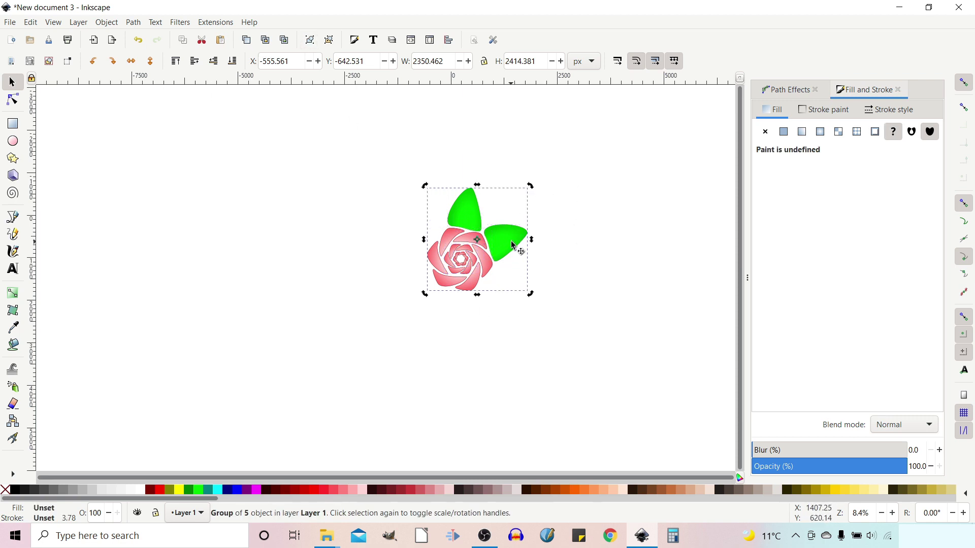
left_click_drag(535, 186, 600, 219)
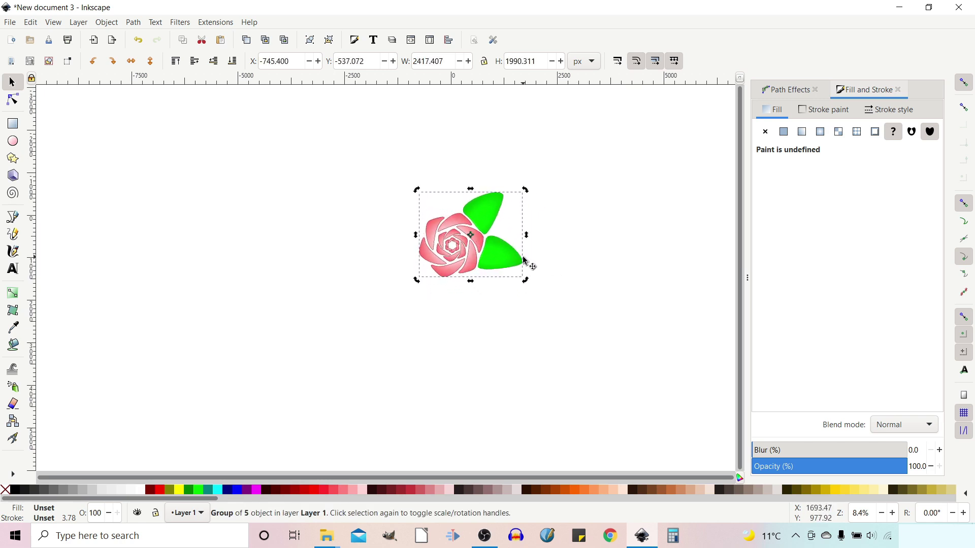
- Ungroup the rose and delete the upper leaf
left_click(485, 217)
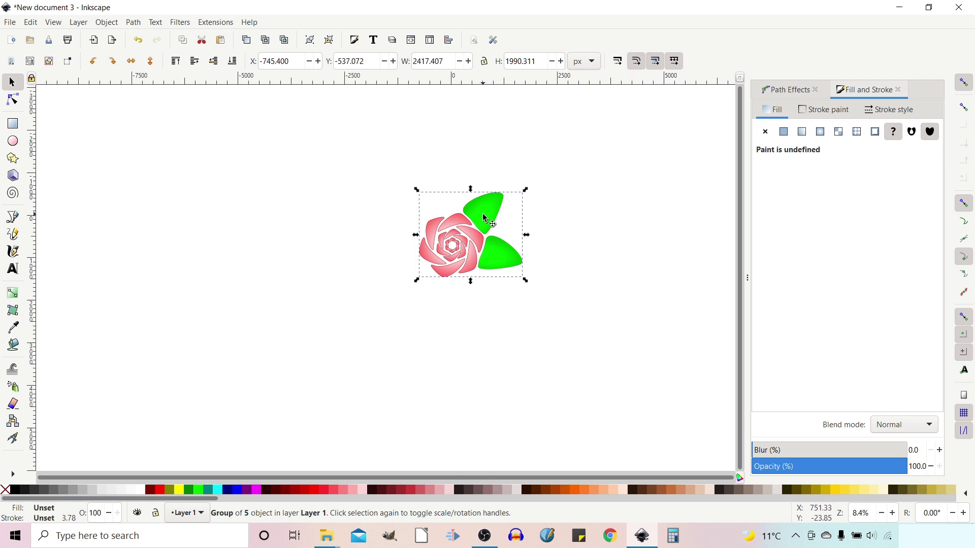
scroll(485, 218, "up", 2)
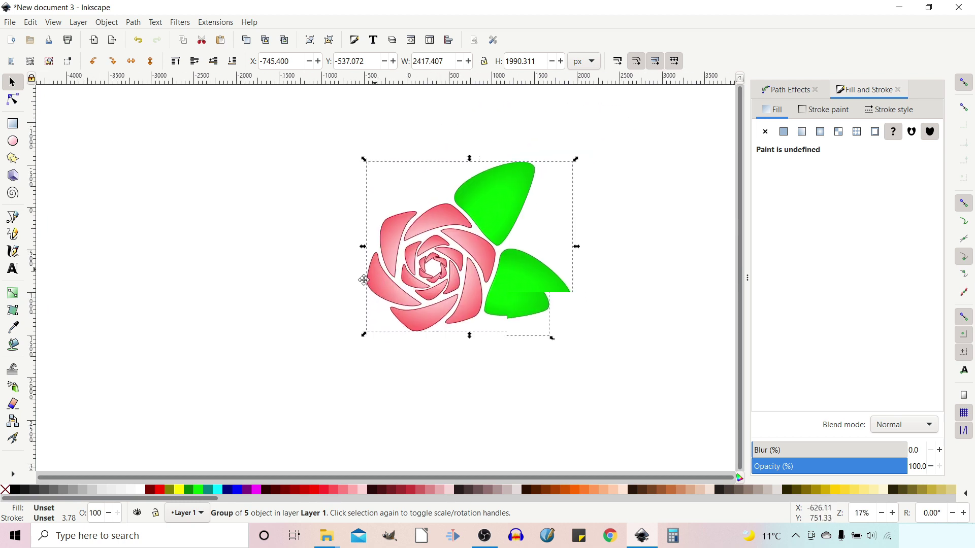
key("ctrl+shift+g")
key("Escape")
left_click(464, 218)
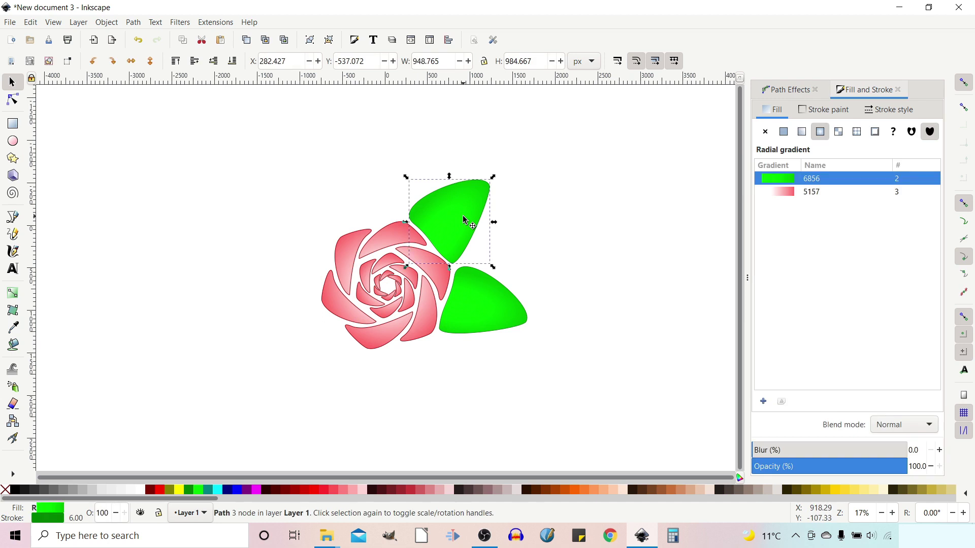
key("Delete")
- Move the remaining leaf's two nodes nearest the flower to make it slimmer and fit it against the petals
left_click(481, 304)
key("n")
mouse_move(453, 276)
left_mouse_down()
mouse_move(457, 251)
mouse_move(452, 289)
left_mouse_up()
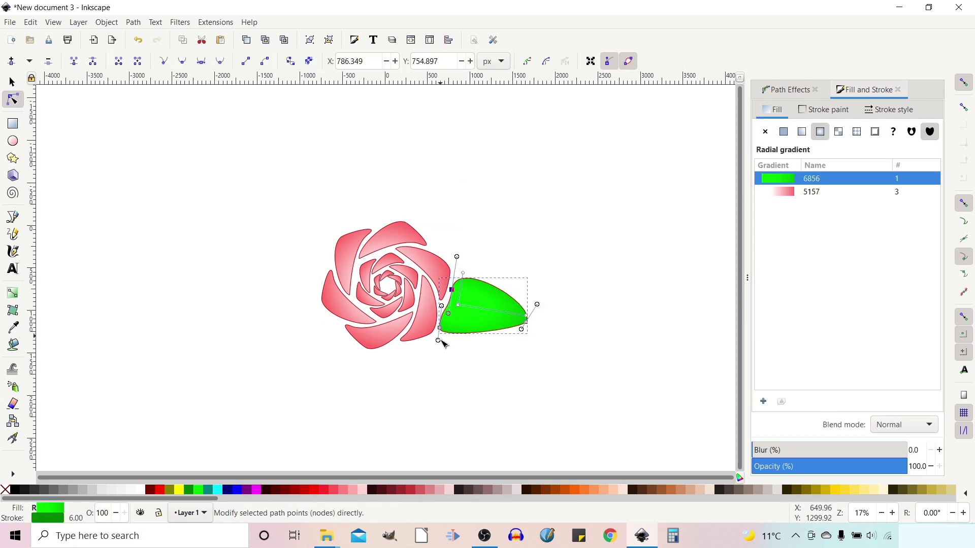
left_click_drag(439, 329, 417, 296)
scroll(451, 315, "up", 2)
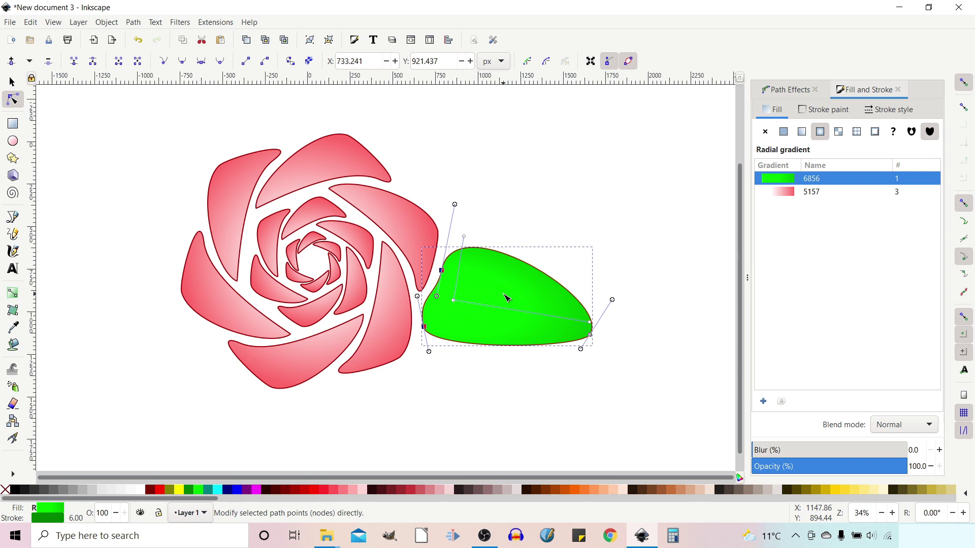
- Add a vertically flipped duplicate of the leaf, rotated about the flower's centre to sit beside the upper-right petals
key("s")
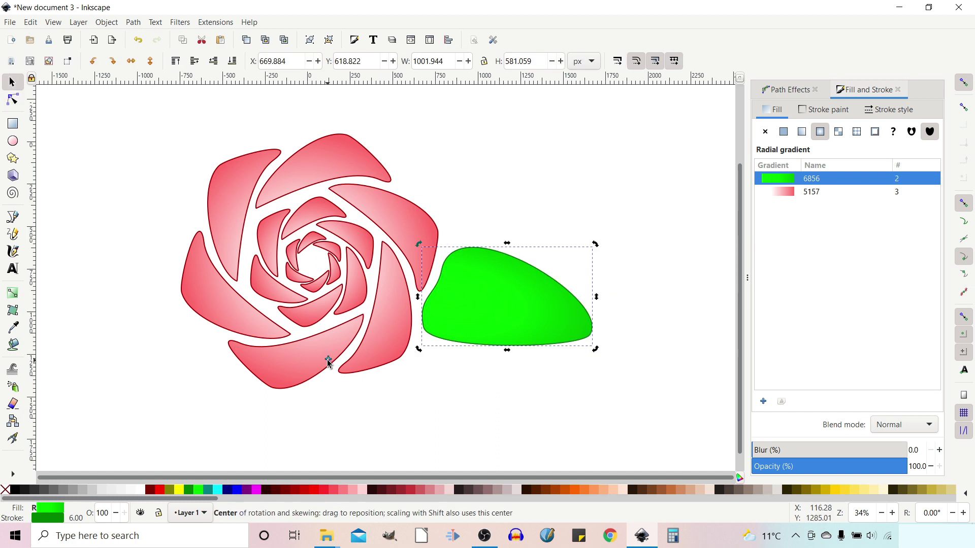
left_click_drag(329, 362, 323, 275)
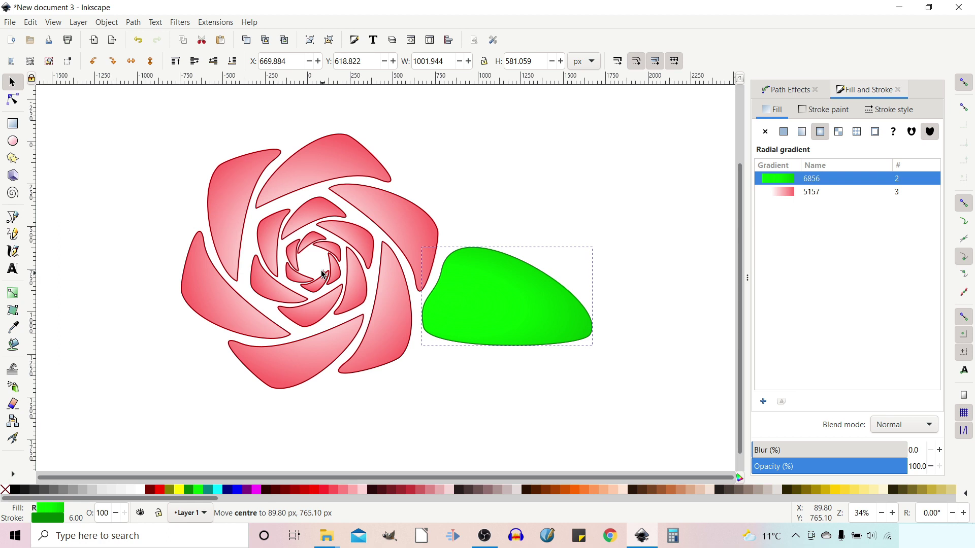
left_click_drag(593, 347, 599, 153)
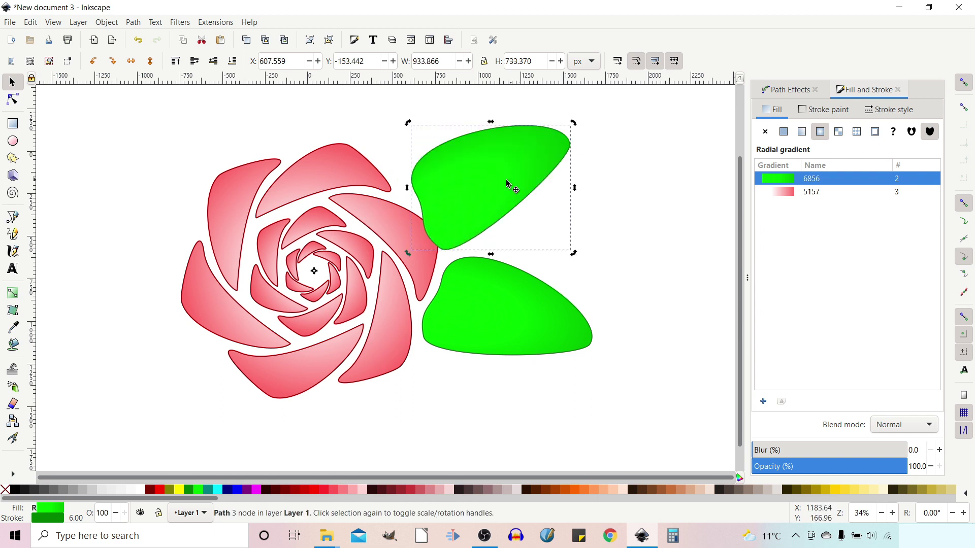
left_click(150, 61)
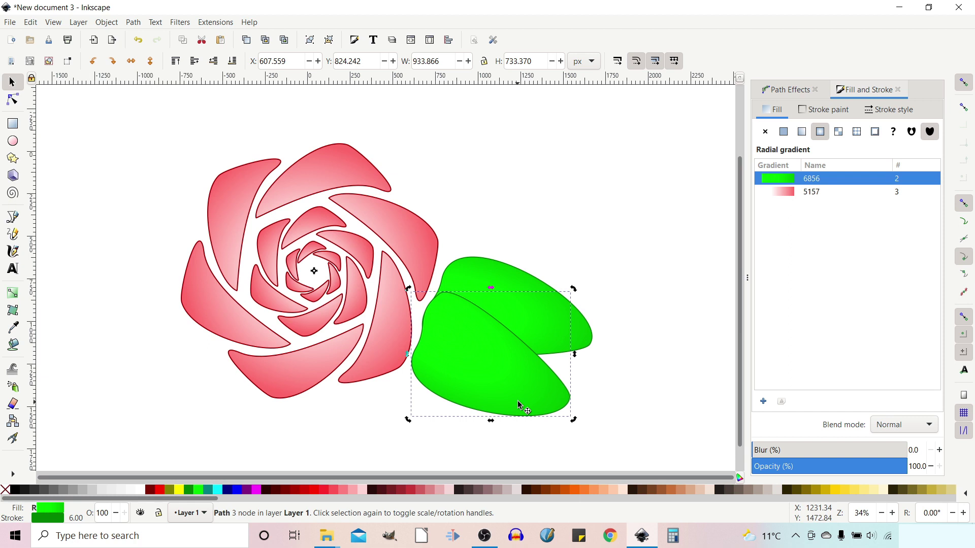
left_click_drag(577, 424, 592, 128)
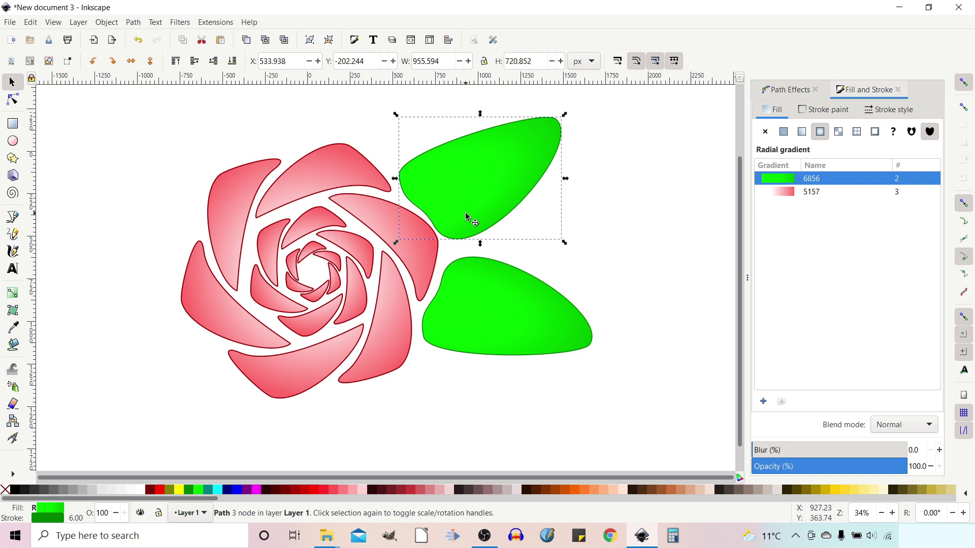
- Move the upper leaf's inner left node slightly outward so its base follows the curve of the petals
left_click(12, 99)
left_click(434, 224)
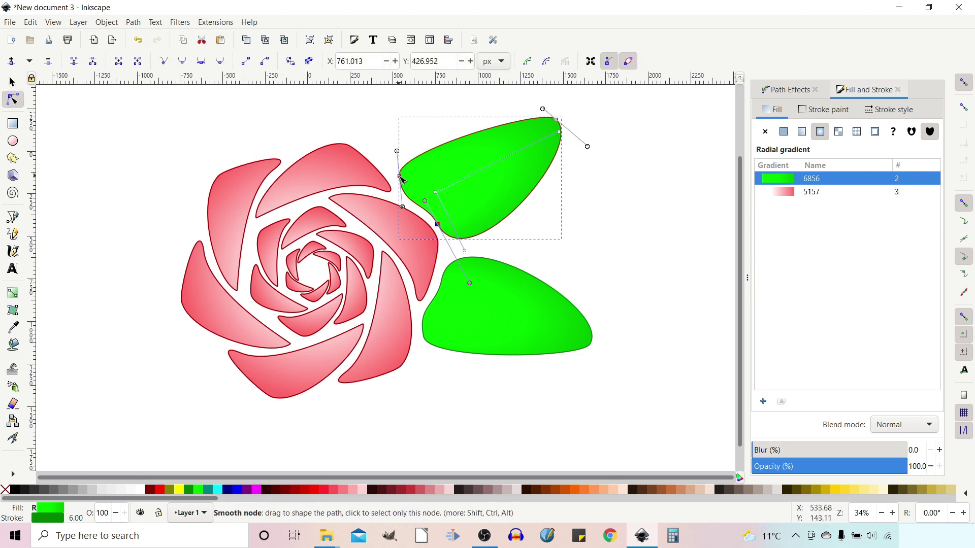
left_click_drag(400, 177, 393, 174)
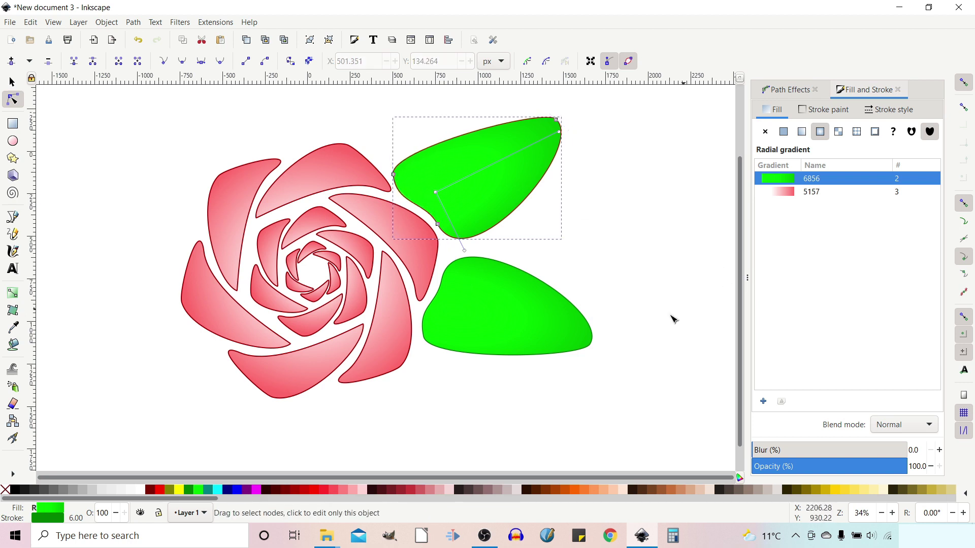
- Group the rose with both leaves and rotate the group slightly counterclockwise
left_click(12, 84)
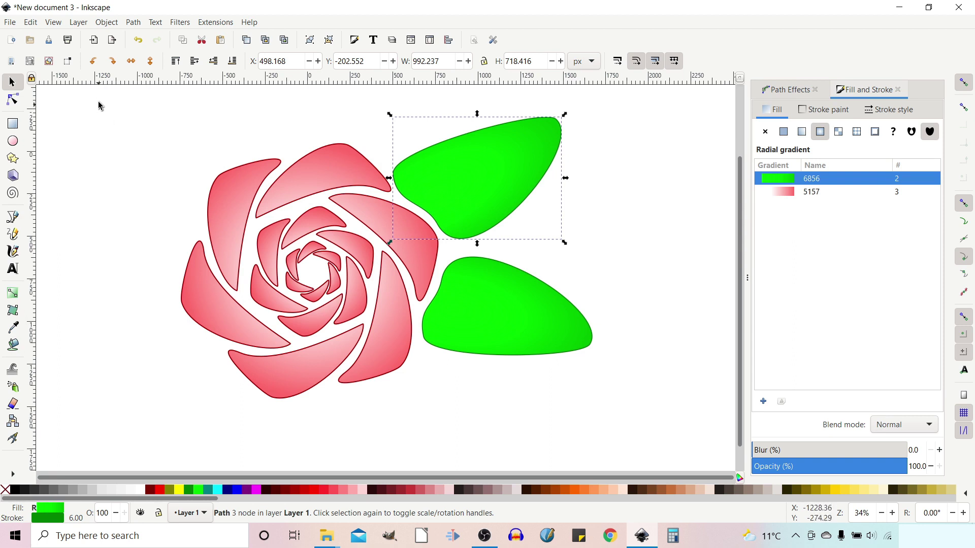
left_click_drag(97, 99, 630, 421)
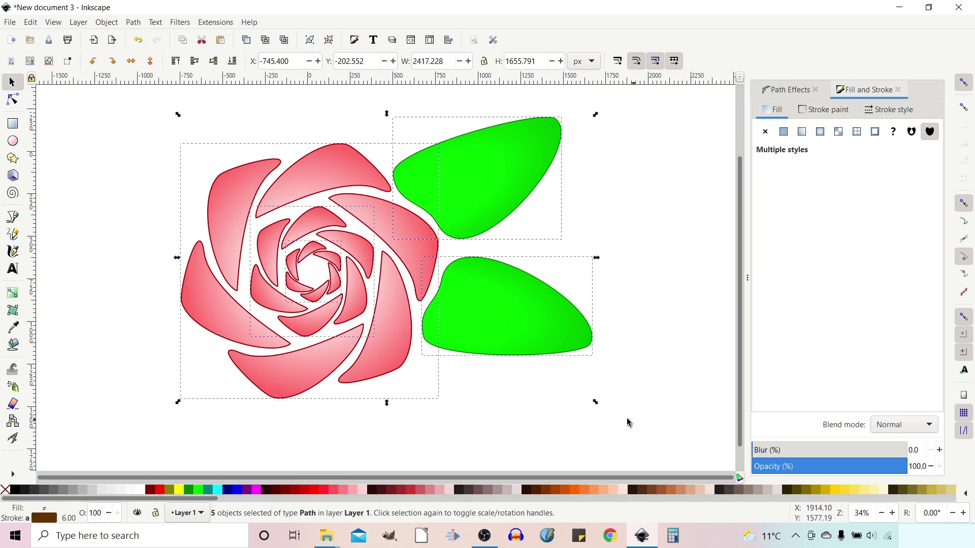
left_click(310, 40)
left_click(366, 209)
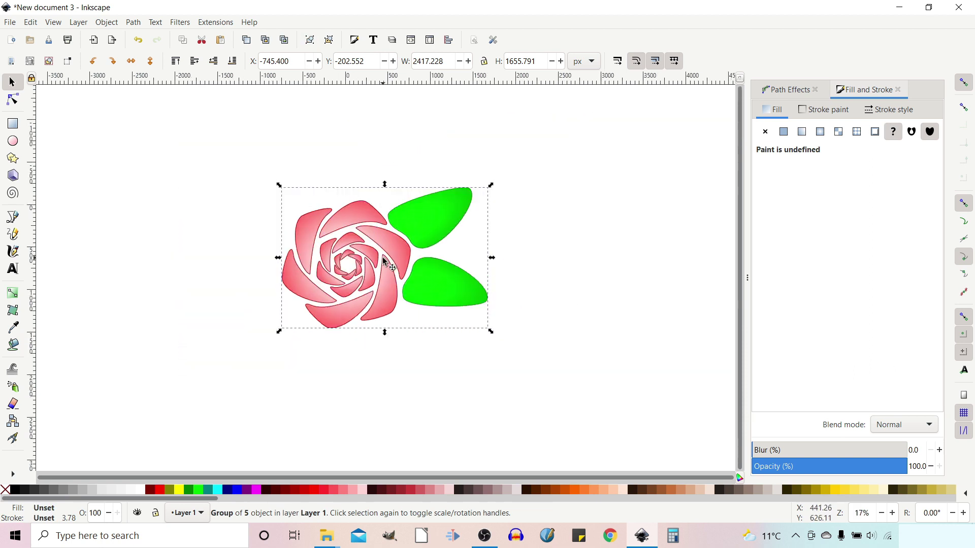
scroll(385, 257, "down", 2)
left_click_drag(488, 189, 489, 165)
- Draw a background rectangle about 14436 by 7805 px around the rose and lower it behind the group
left_click(13, 124)
scroll(204, 190, "down", 2)
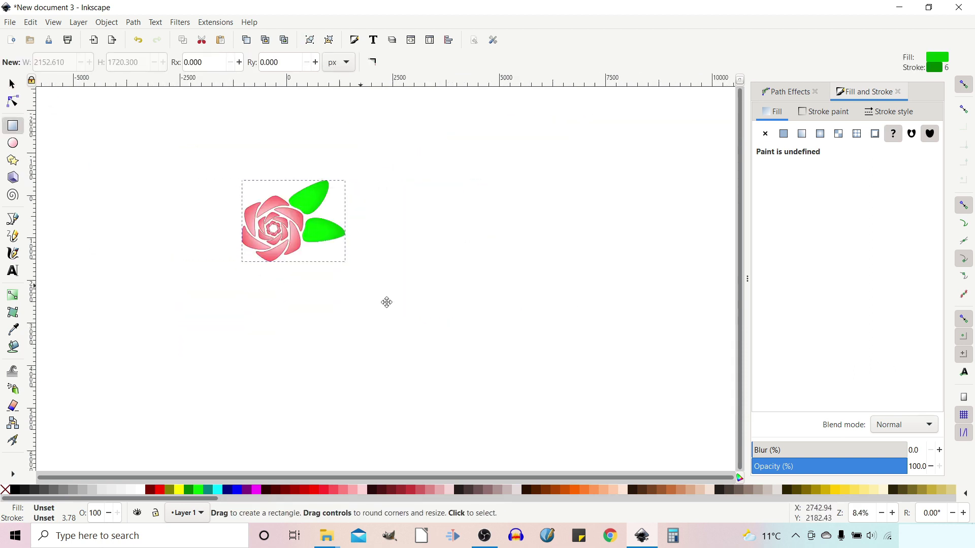
mouse_move(60, 116)
left_mouse_down()
mouse_move(622, 440)
mouse_move(674, 448)
left_mouse_up()
key("s")
left_click(232, 61)
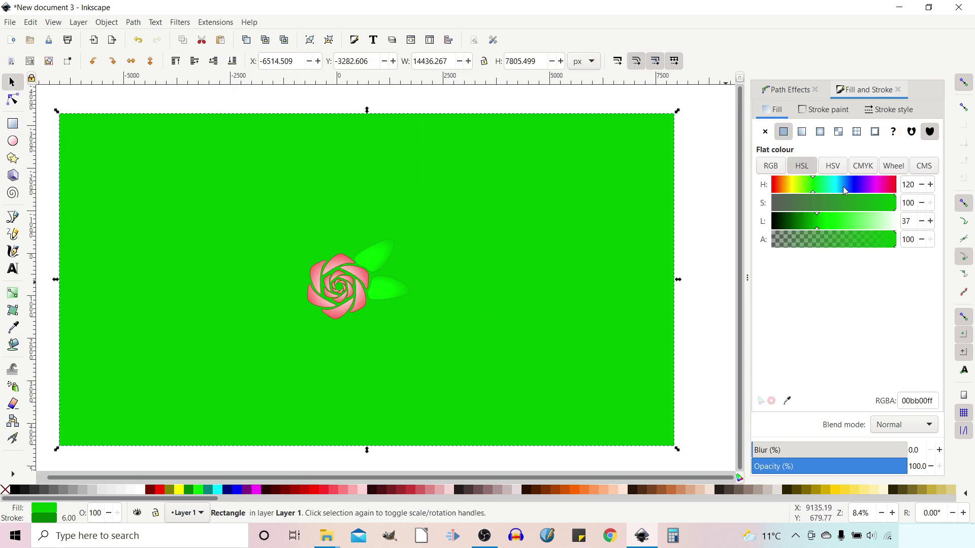
- Give the background rectangle a blue radial gradient with hue 210 and lightness 61, and set the outer stop's alpha to 100
left_click(844, 186)
left_click(845, 219)
left_click(820, 131)
key("g")
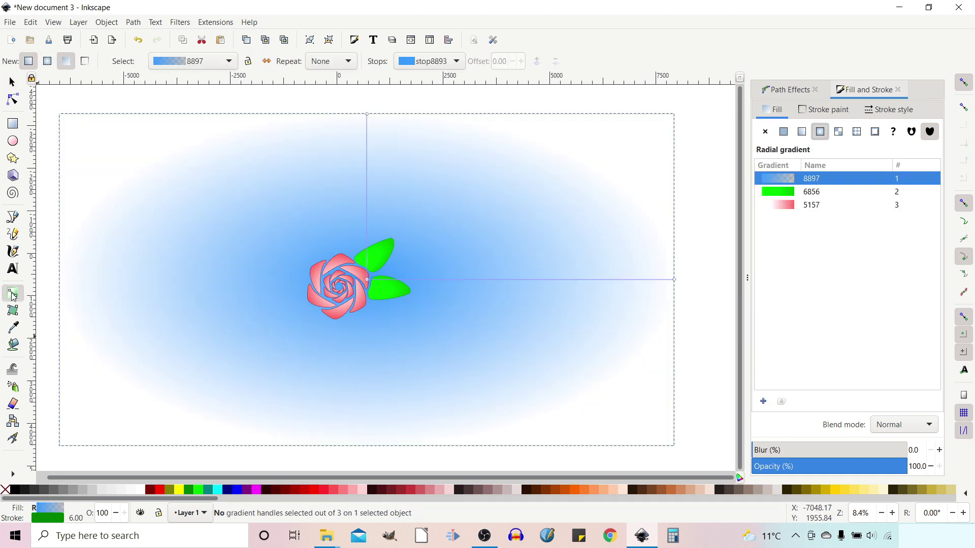
left_click(676, 280)
left_click_drag(842, 237, 897, 239)
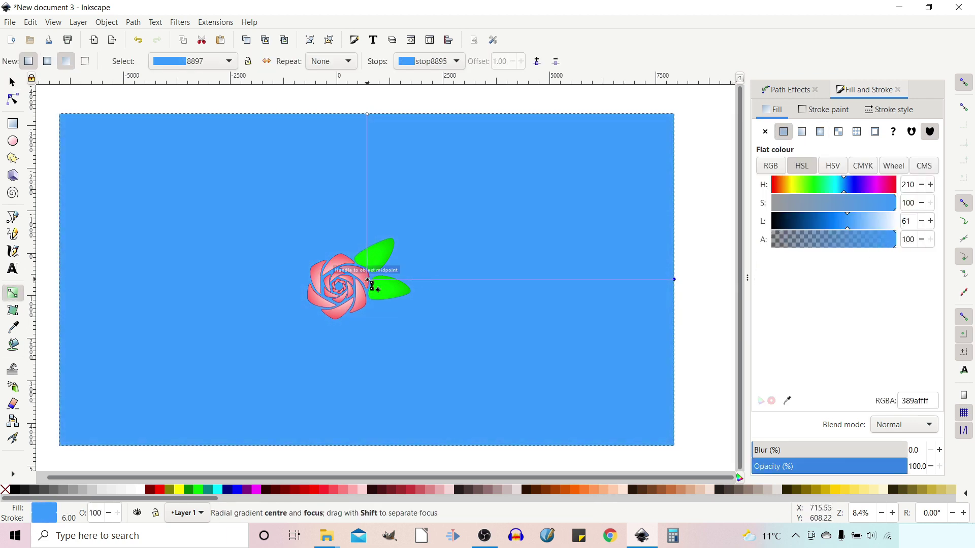
- Change the background gradient's centre stop to white
left_click(366, 280)
left_click_drag(847, 221, 899, 213)
key("s")
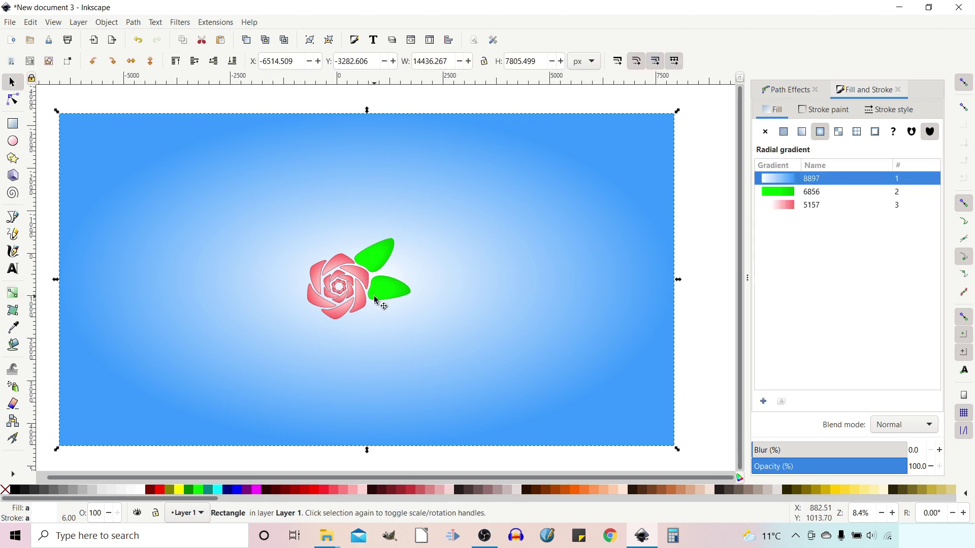
scroll(356, 300, "up", 4)
scroll(548, 181, "up", 2)
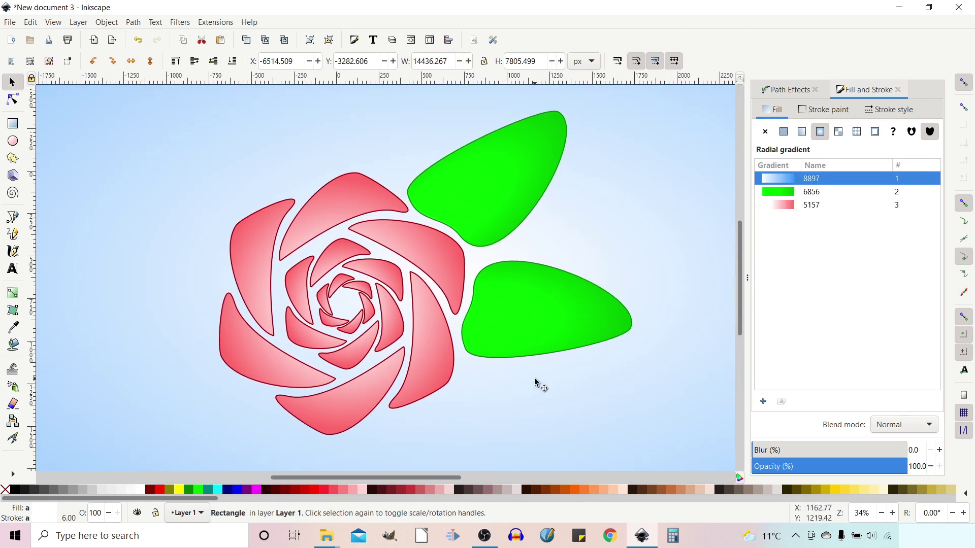